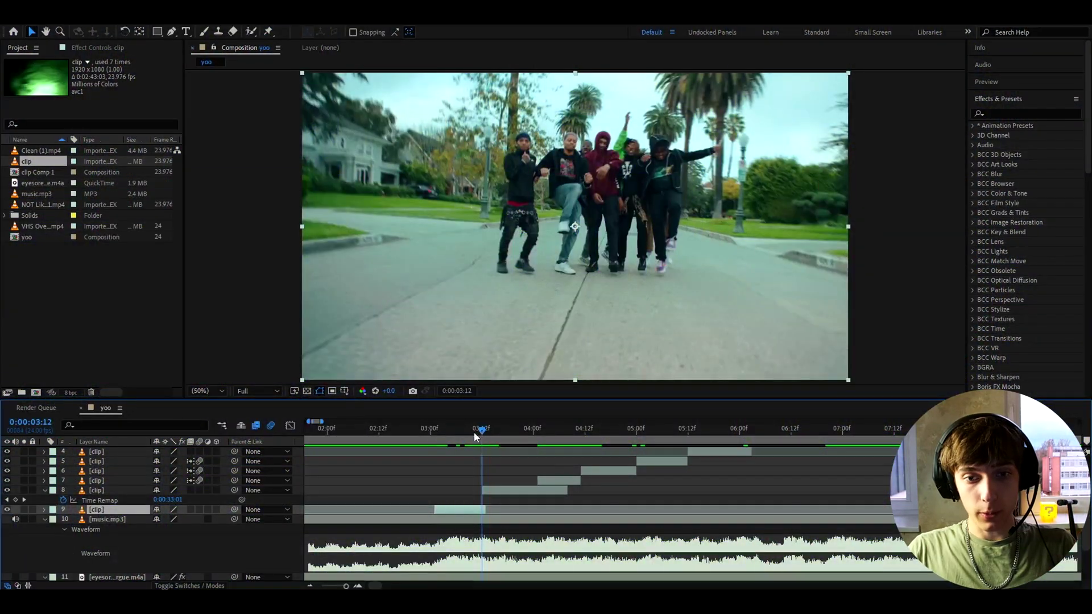
Scrub through the cut between the two clips around 0:00:03:12 in the yoo composition
drag(476, 433, 501, 445)
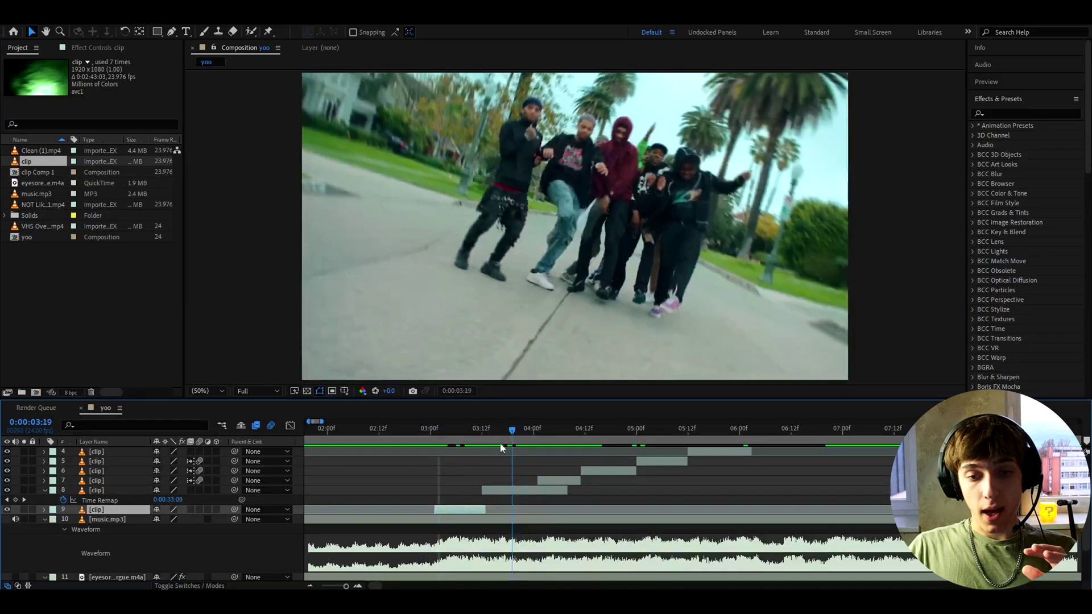
click(481, 449)
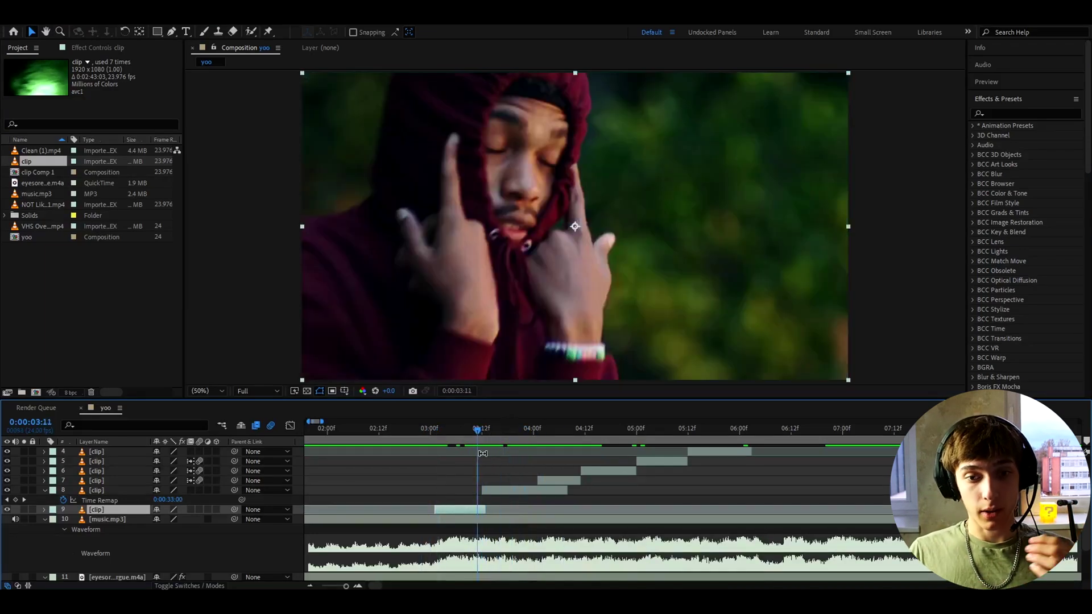
drag(497, 436, 455, 436)
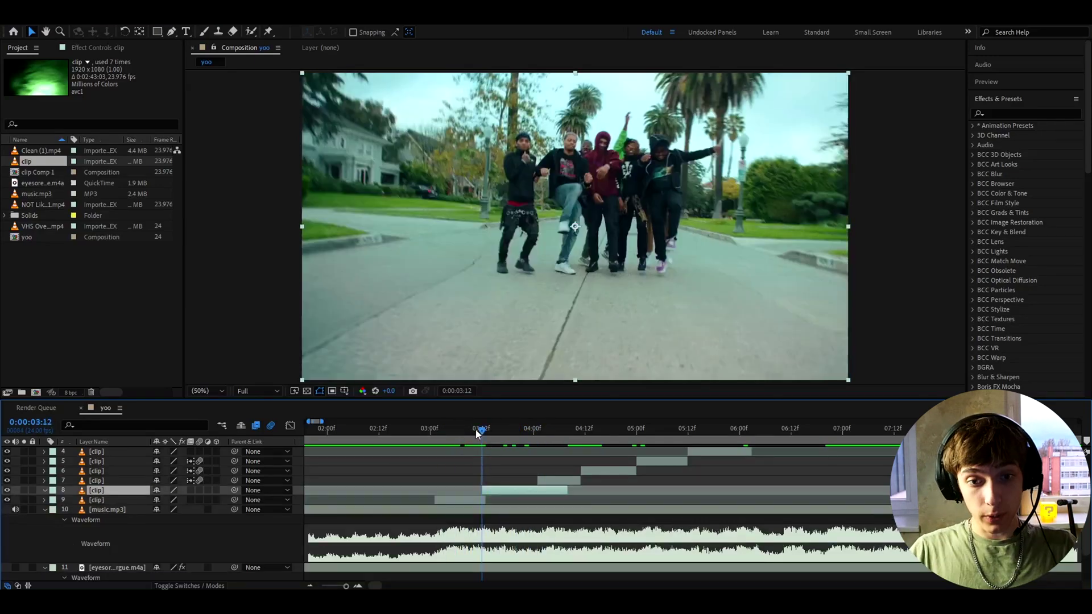
drag(480, 436, 379, 437)
drag(433, 468, 436, 470)
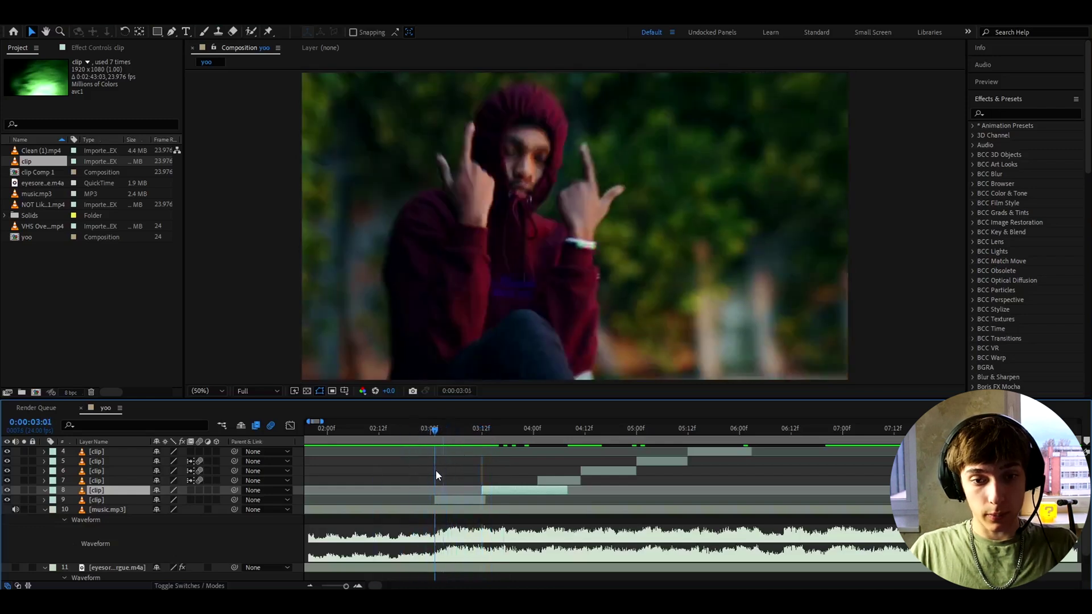
Show the audio waveform of the music.mp3 layer at a closer time scale
click(116, 510)
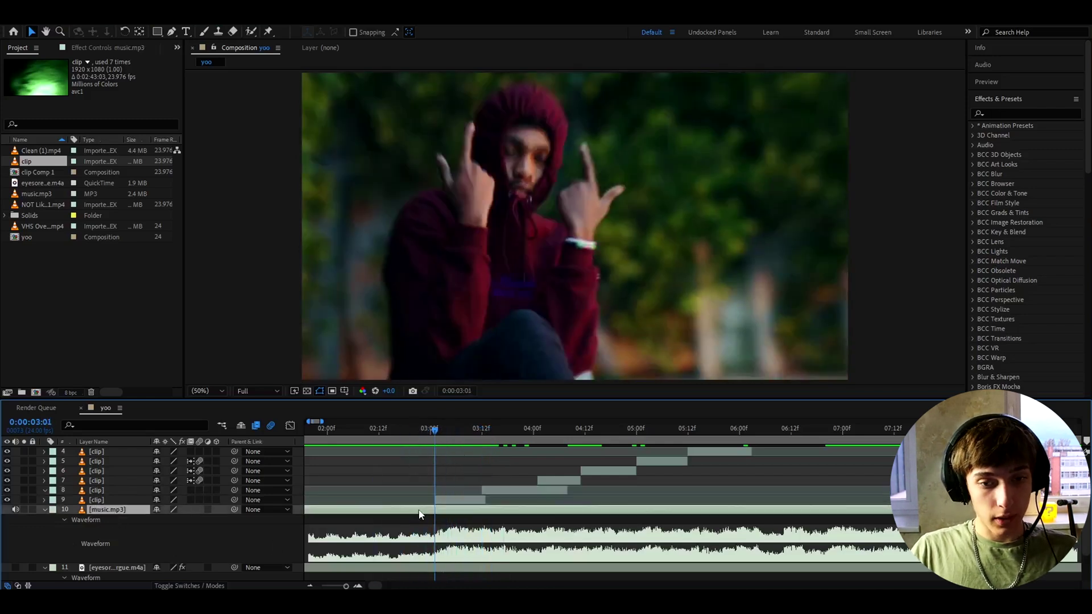
key(l)
key(l)
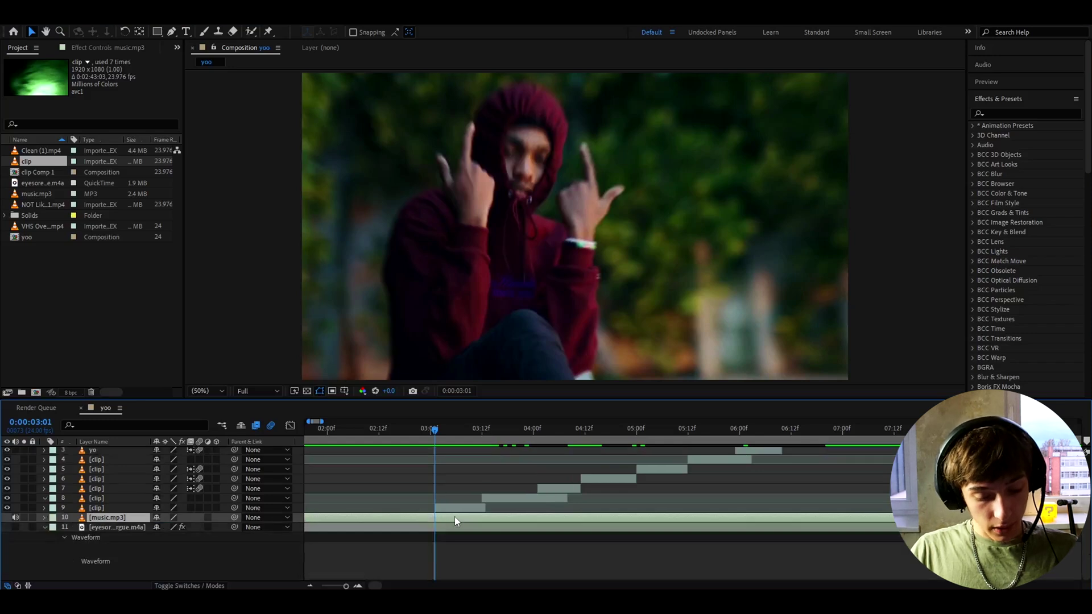
key(l)
key(l)
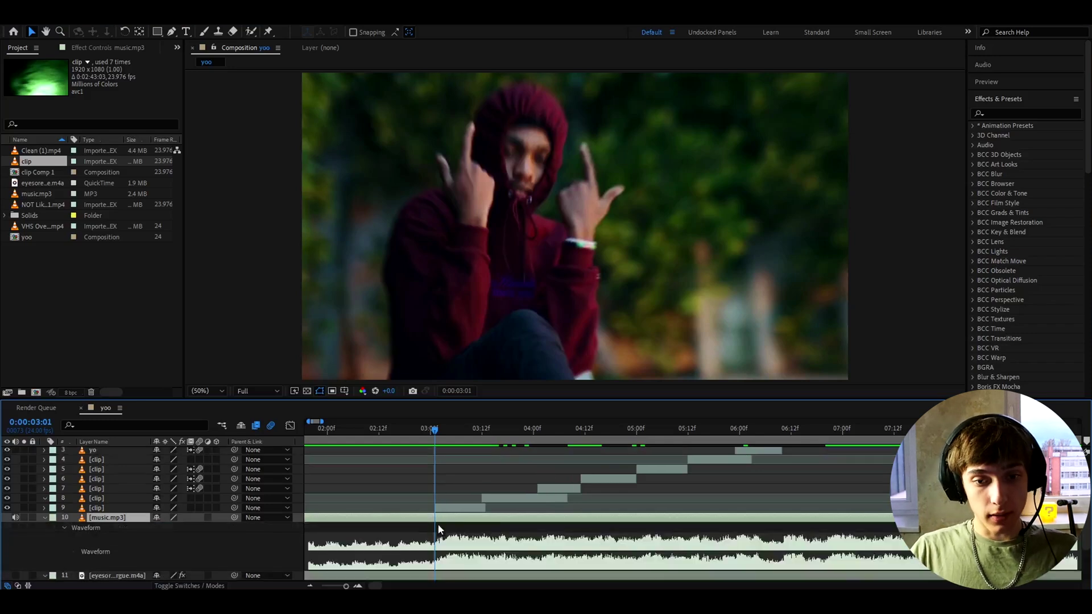
scroll(426, 537, up, 2)
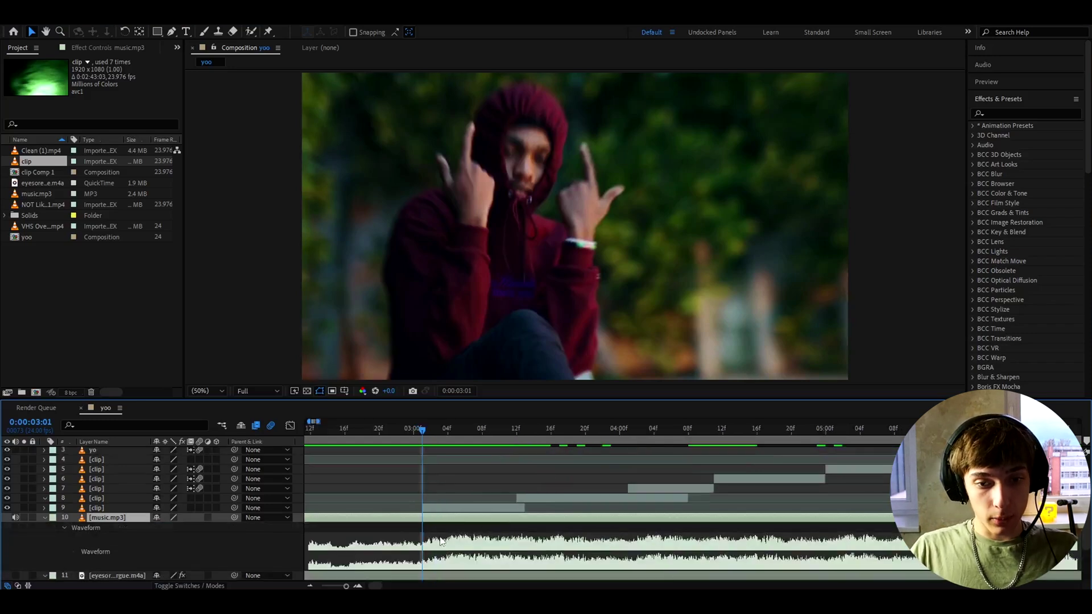
scroll(418, 543, down, 2)
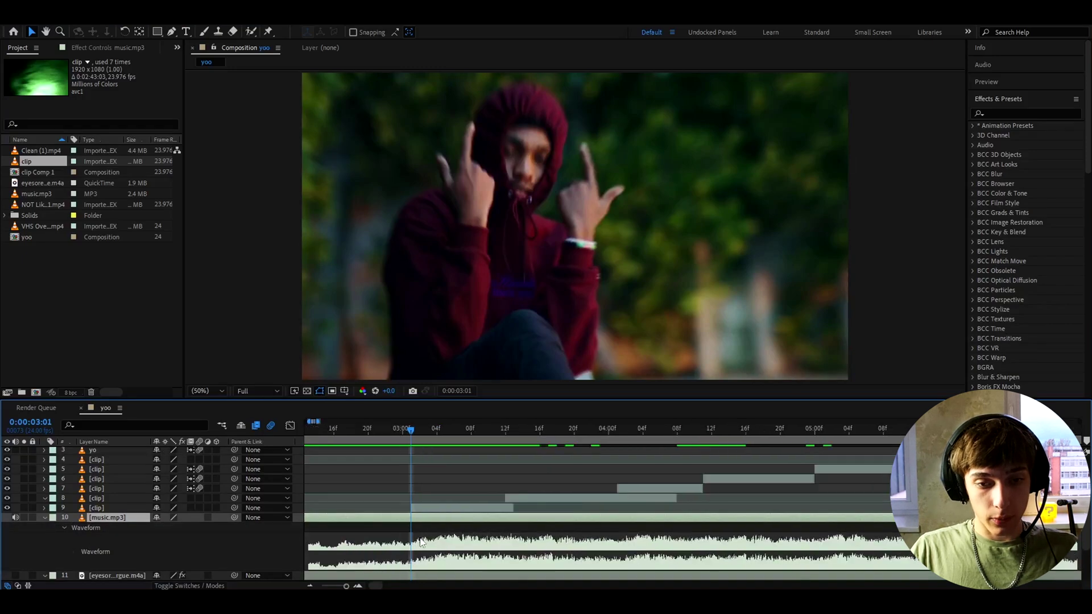
Add composition markers 1 to 4 at the clip starts: 0:00:03:01, 0:00:03:12, 0:00:04:01 and 0:00:04:11
drag(514, 438, 540, 538)
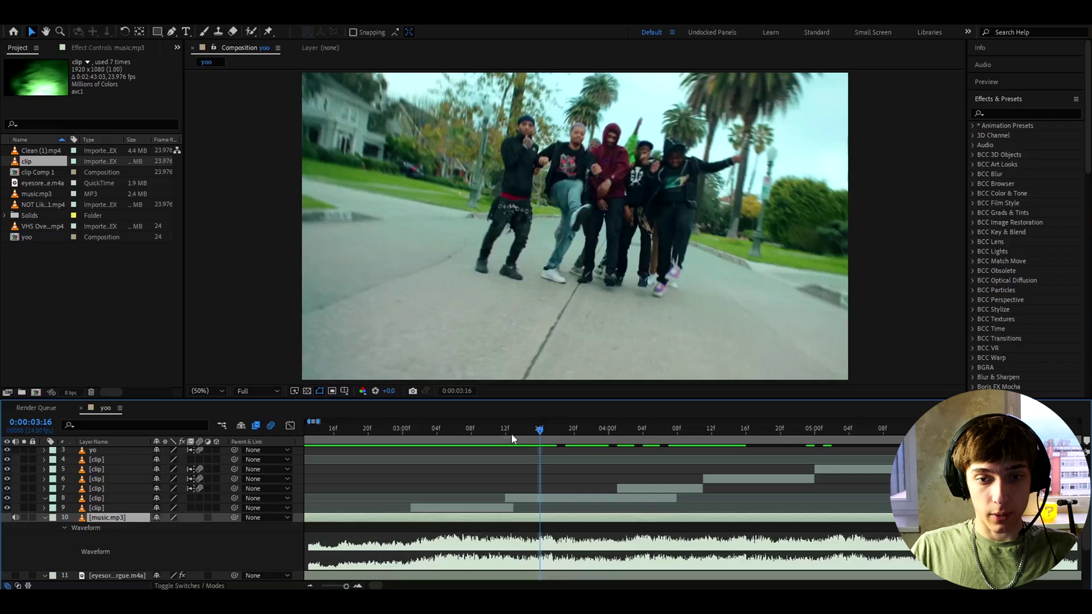
drag(507, 438, 411, 441)
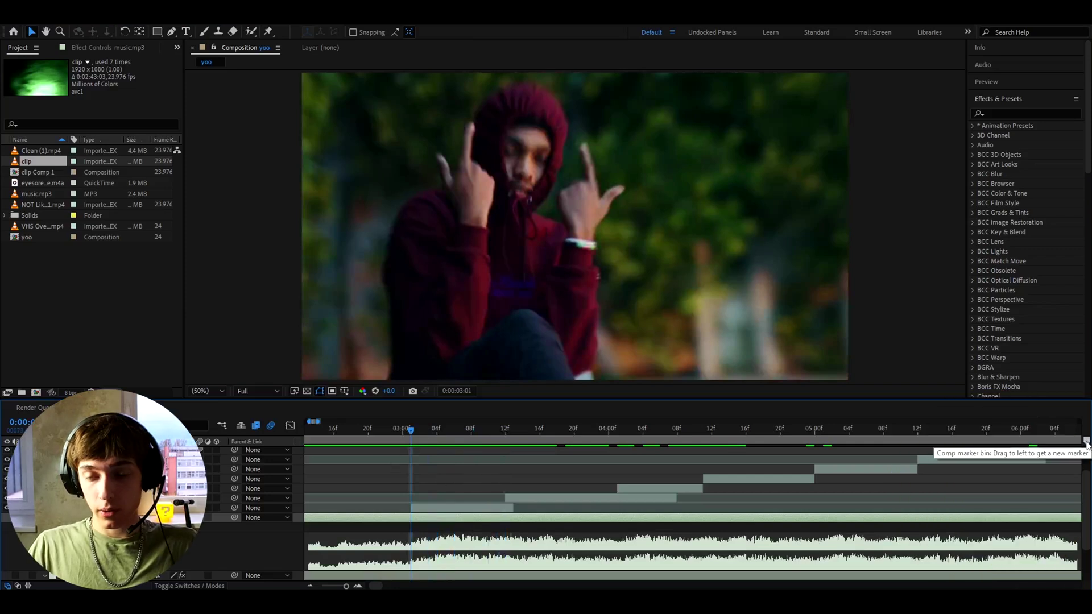
click(413, 506)
click(505, 429)
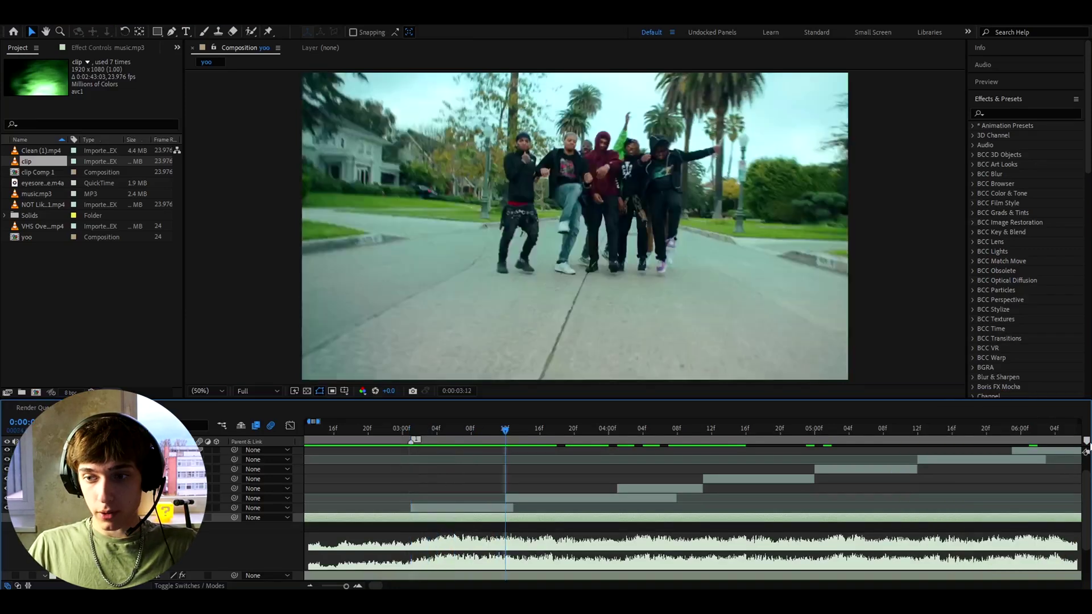
click(1087, 442)
click(617, 429)
key(shift+3)
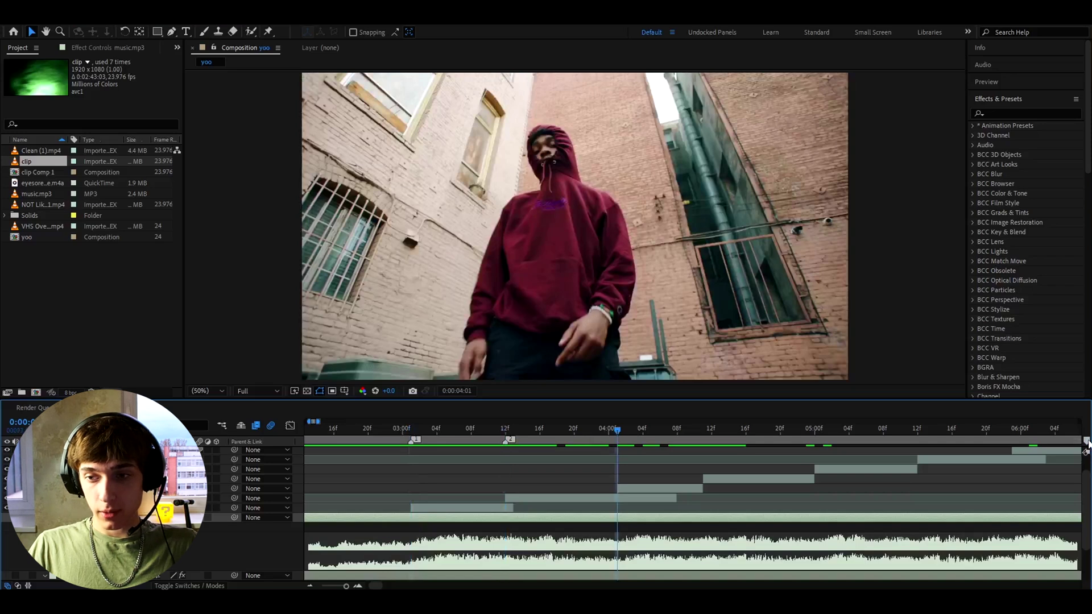
click(703, 429)
key(shift+4)
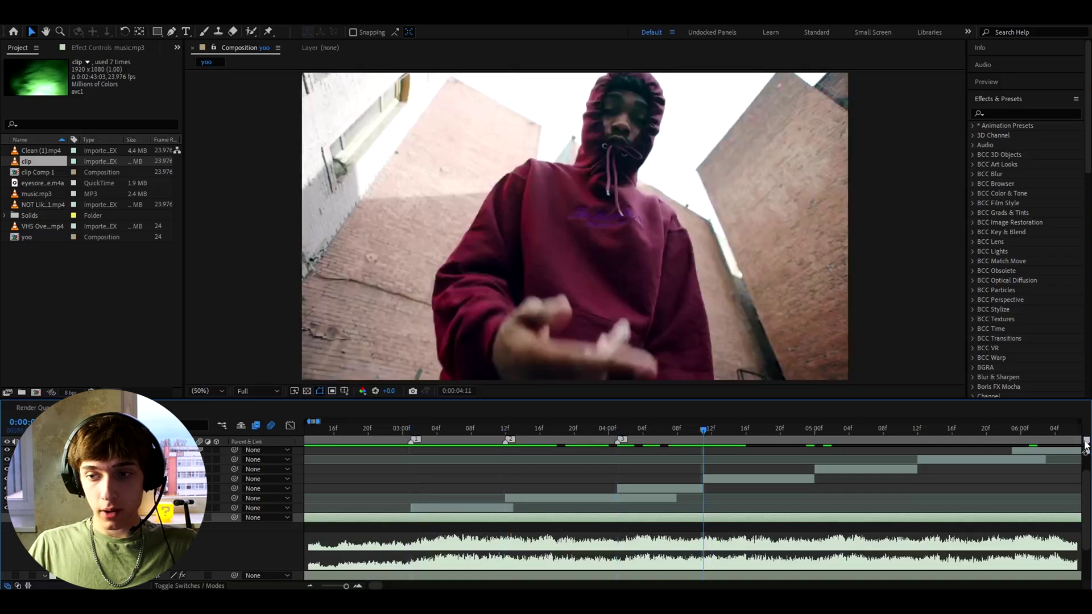
Play the composition from 0:00:02:19 to check the marked cuts against the music
drag(405, 433, 360, 440)
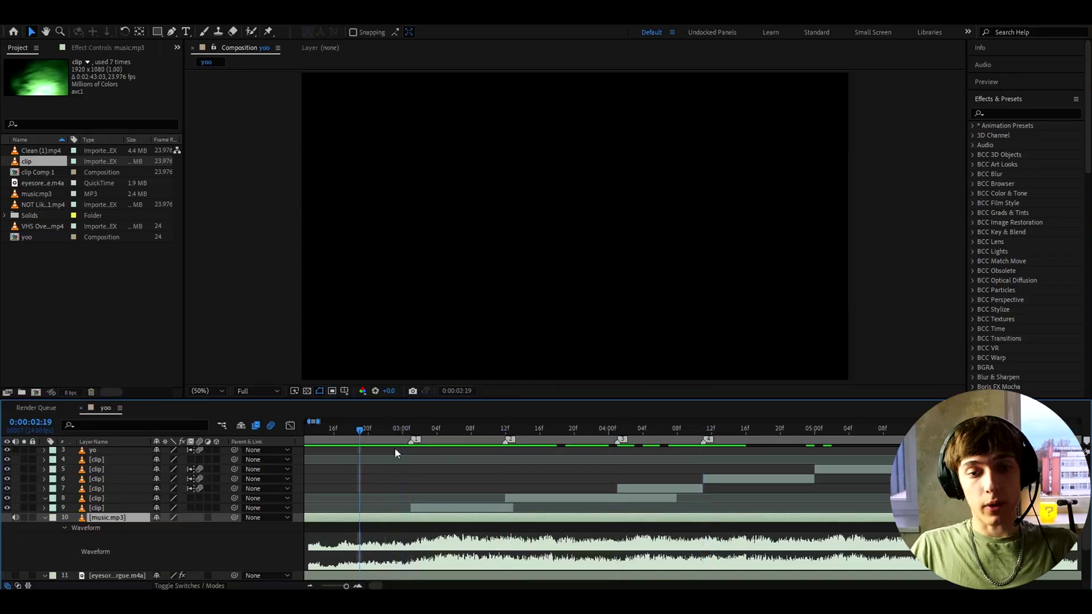
key(space)
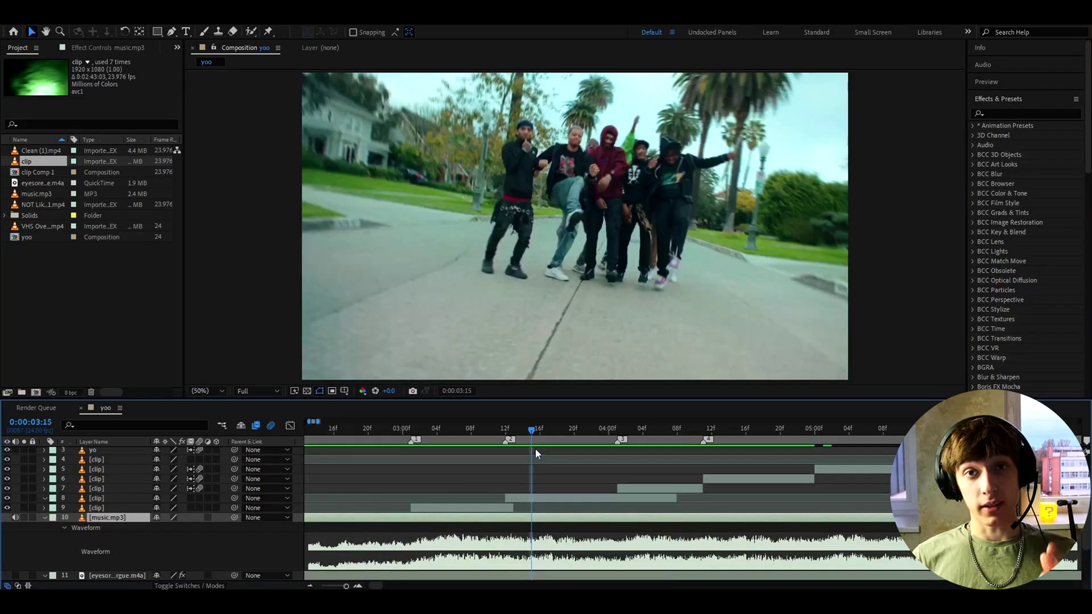
Enable time remapping on clip layer 8 with a keyframe at its start, 0:00:03:12
click(529, 502)
key(i)
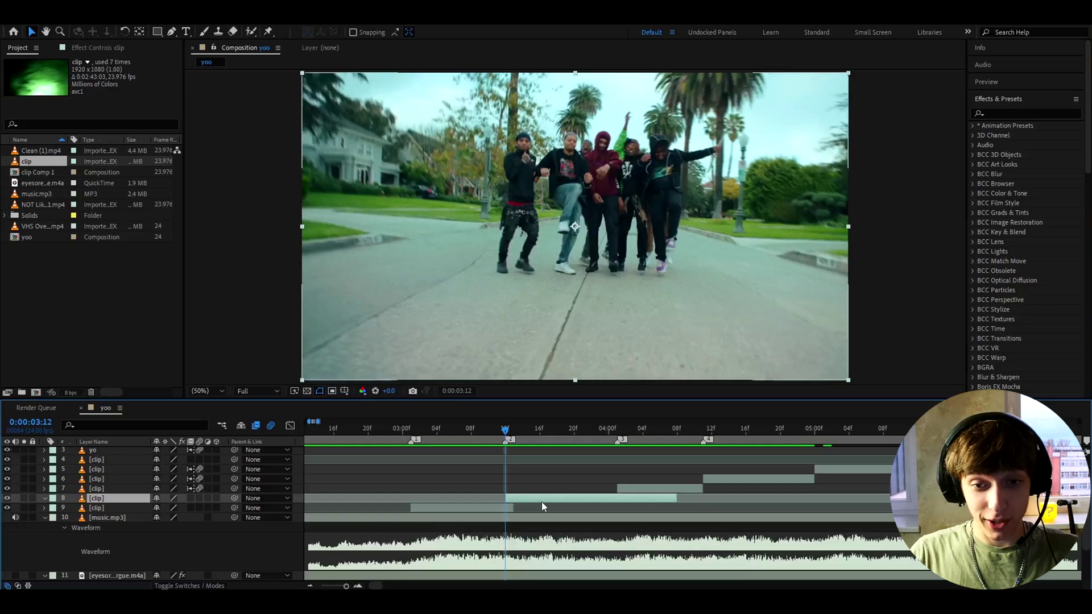
click(458, 438)
drag(458, 440, 523, 441)
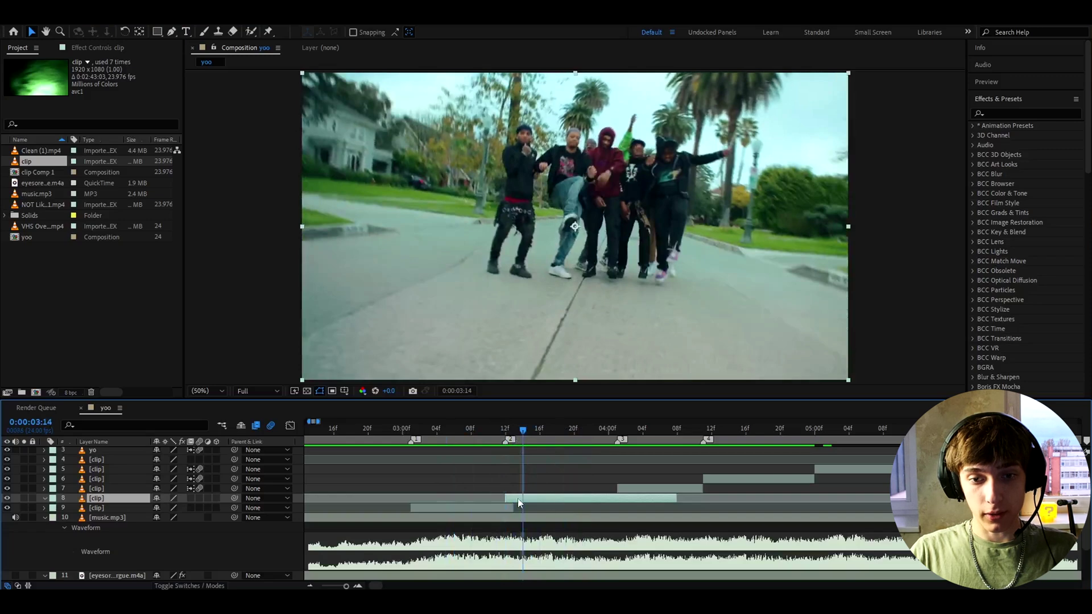
mouse_move(557, 498)
mouse_down()
mouse_move(428, 494)
mouse_move(571, 495)
mouse_move(556, 494)
mouse_up()
mouse_move(517, 431)
mouse_down()
mouse_move(504, 441)
mouse_move(609, 439)
mouse_move(504, 444)
mouse_up()
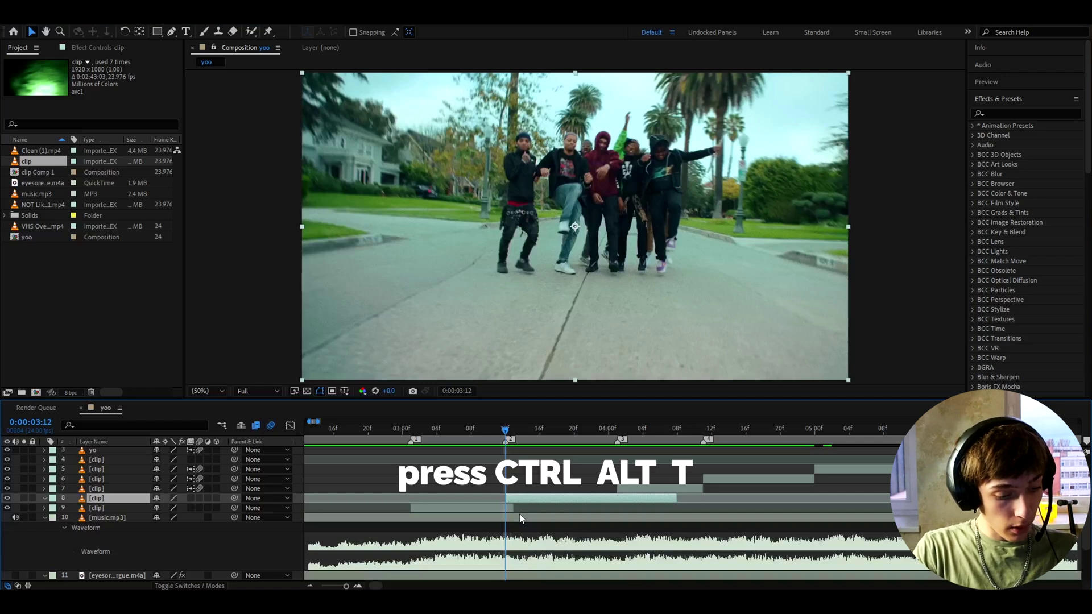
key(ctrl+alt+t)
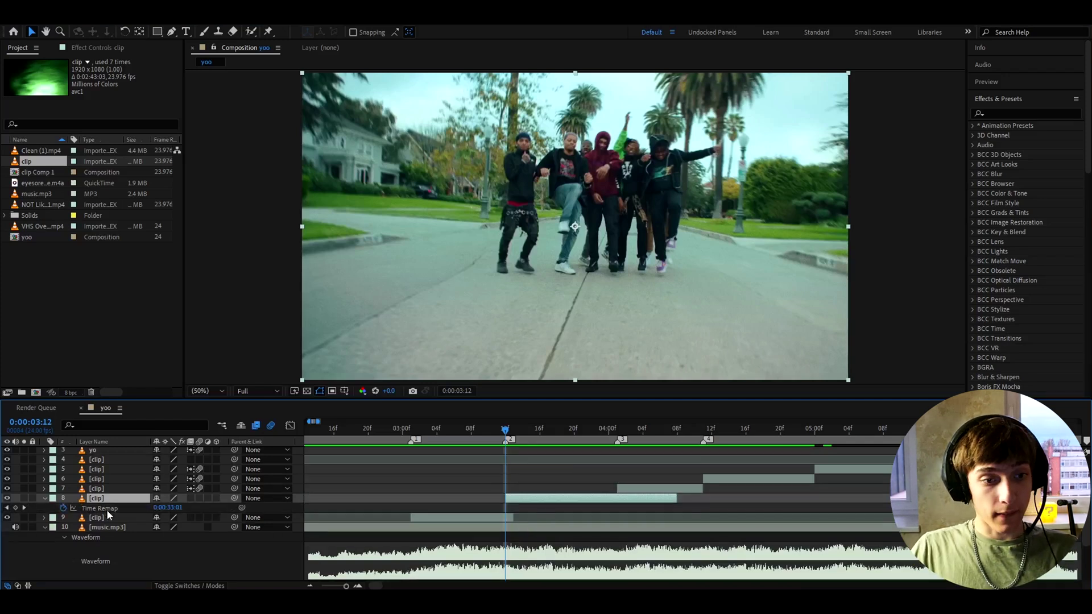
click(14, 508)
Move layer 8's ending Time Remap keyframe to marker 3 at 0:00:04:01 and trim the layer's end to match
key(shift+Page_Down)
key(shift+Page_Down)
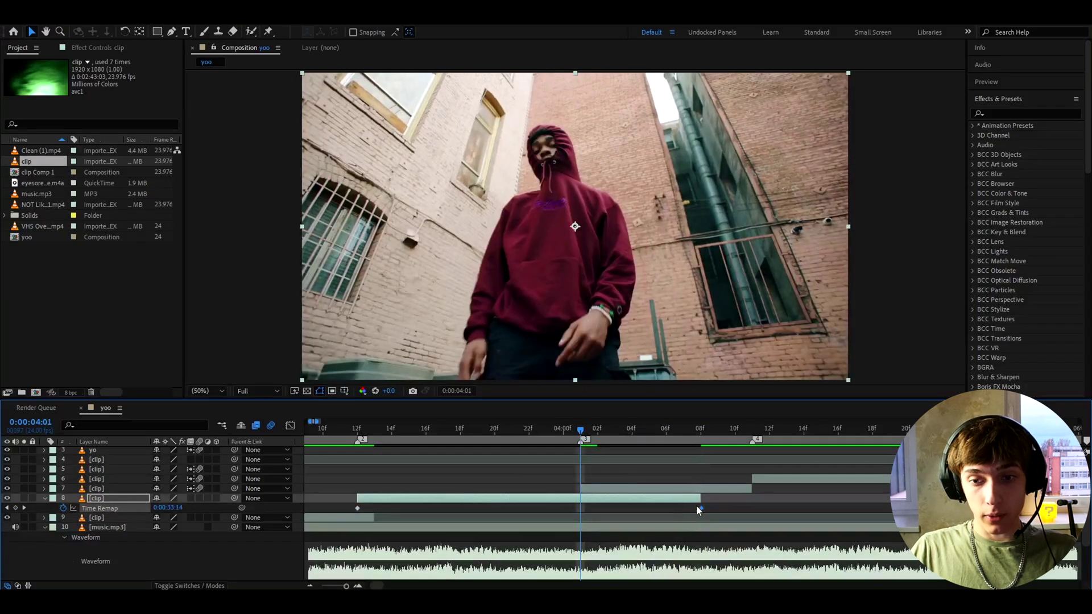
click(700, 509)
drag(700, 509, 580, 508)
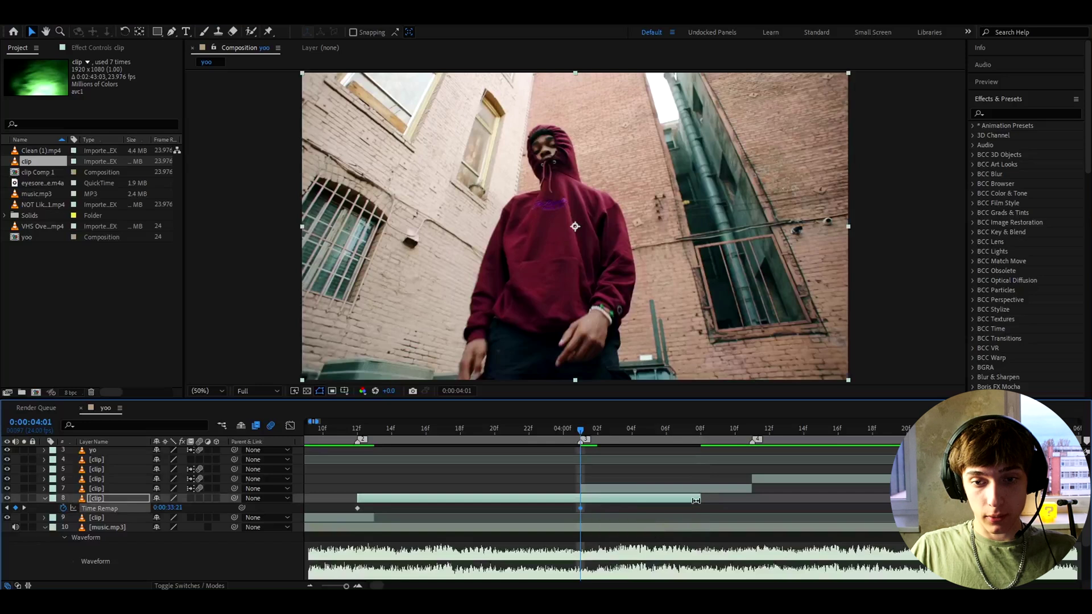
drag(700, 502, 580, 501)
Apply Easy Ease to both Time Remap keyframes of clip layer 8
scroll(512, 450, down, 1)
click(488, 433)
scroll(417, 491, up, 1)
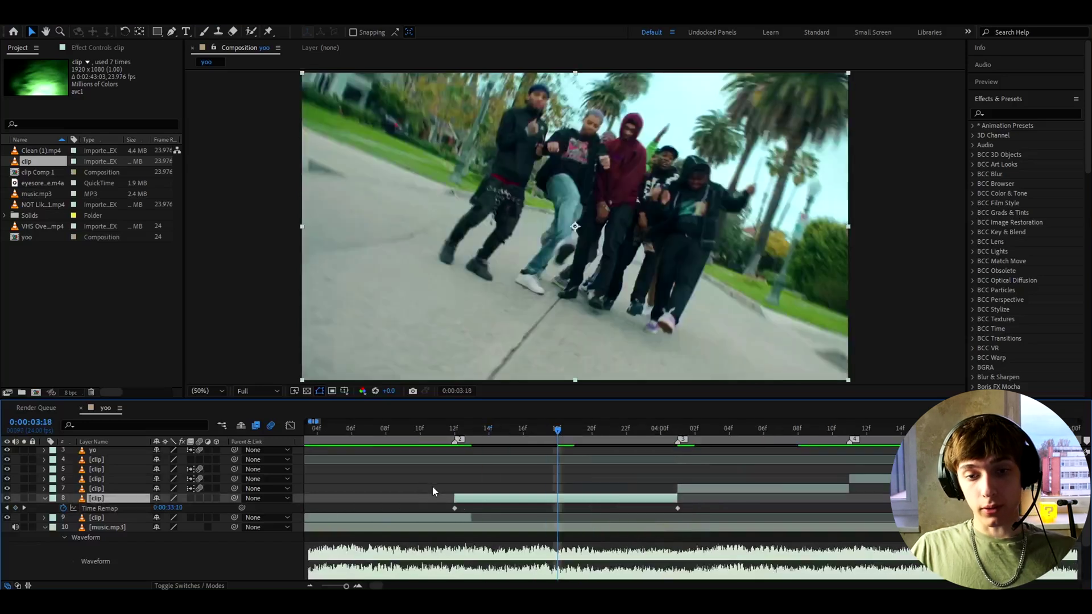
drag(444, 508, 718, 516)
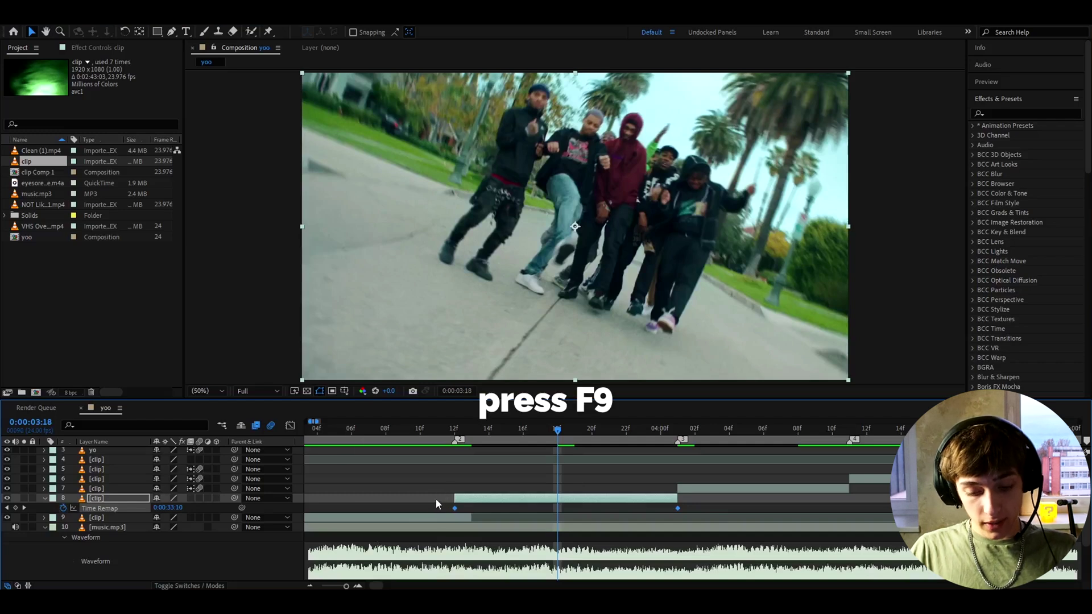
Enable motion blur and Pixel Motion frame blending on clip layer 8
click(200, 498)
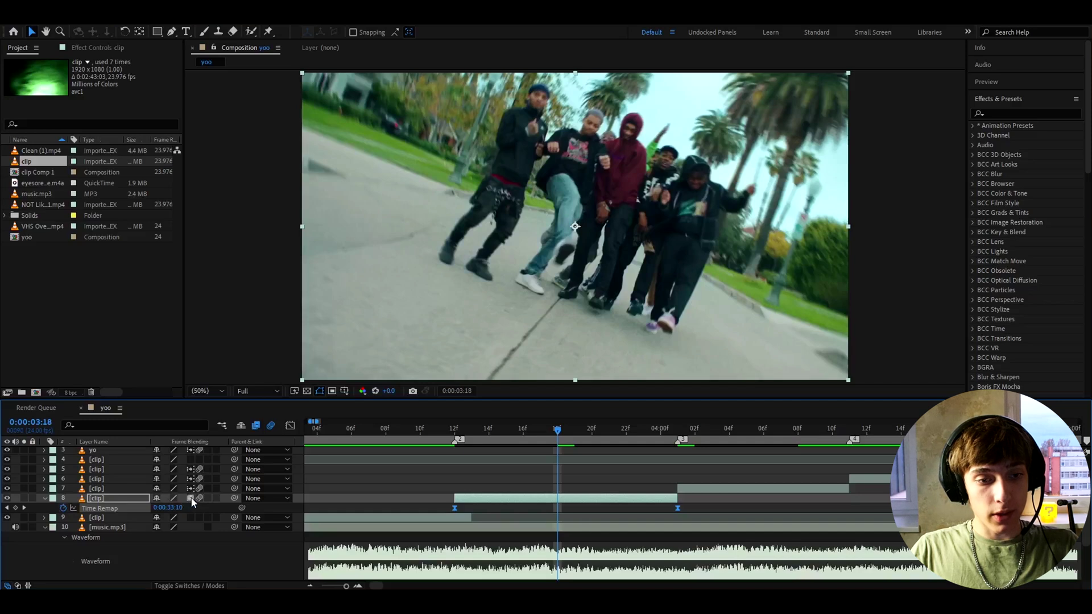
click(191, 498)
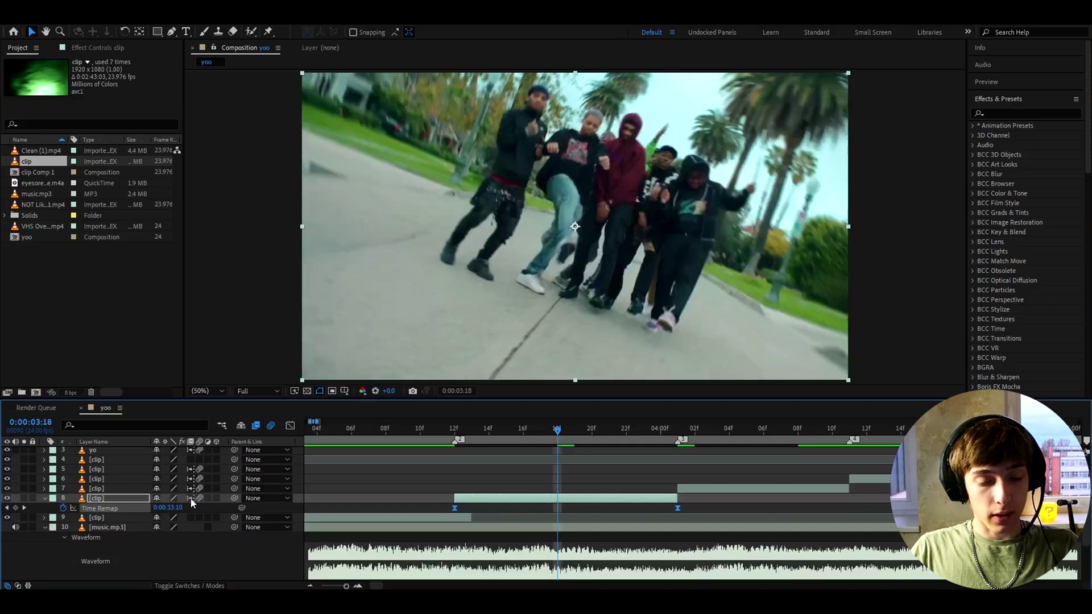
Shape layer 8's Time Remap value graph with steep handles at both keyframes for a fast-slow-fast speed curve
click(290, 425)
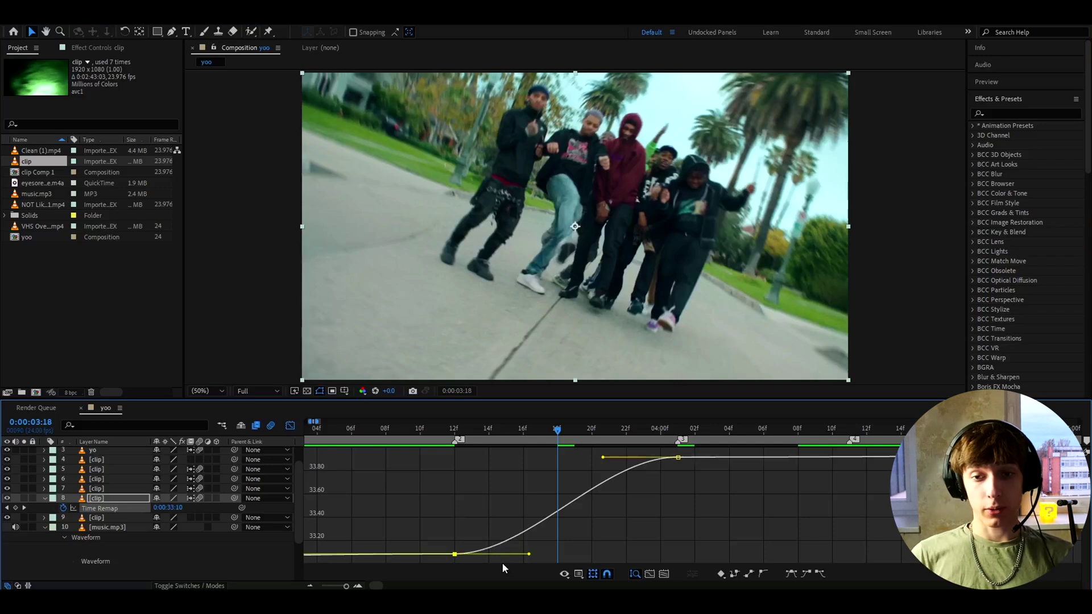
scroll(469, 546, up, 1)
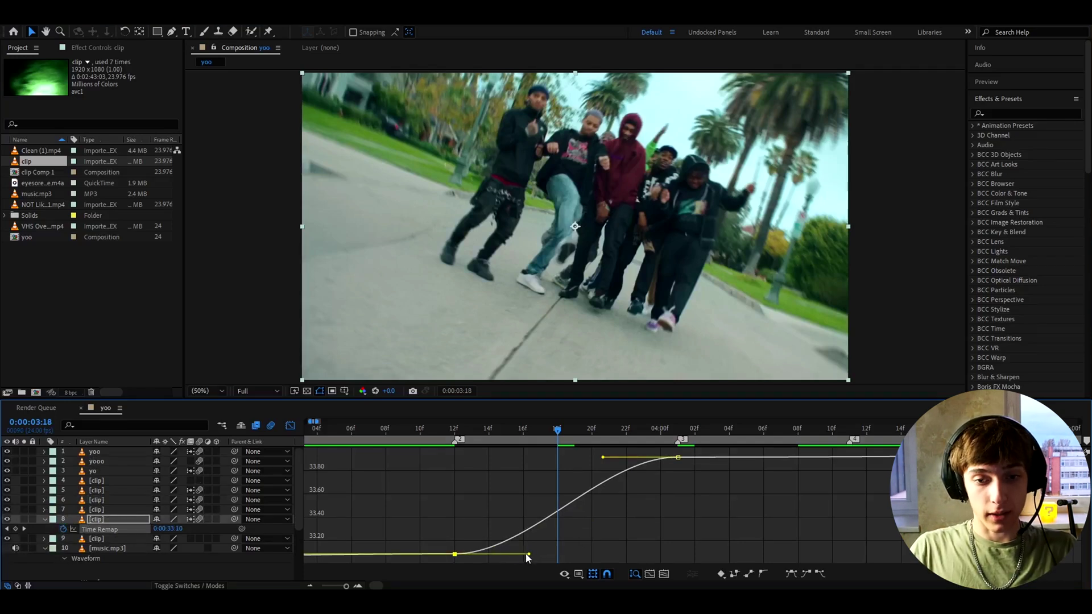
drag(529, 554, 458, 489)
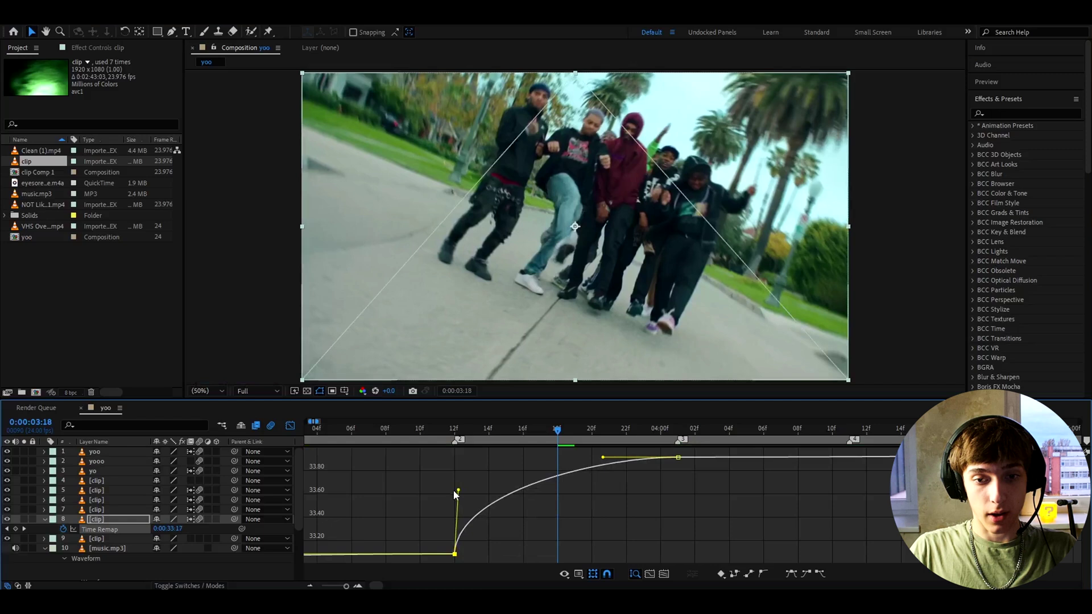
drag(604, 457, 675, 504)
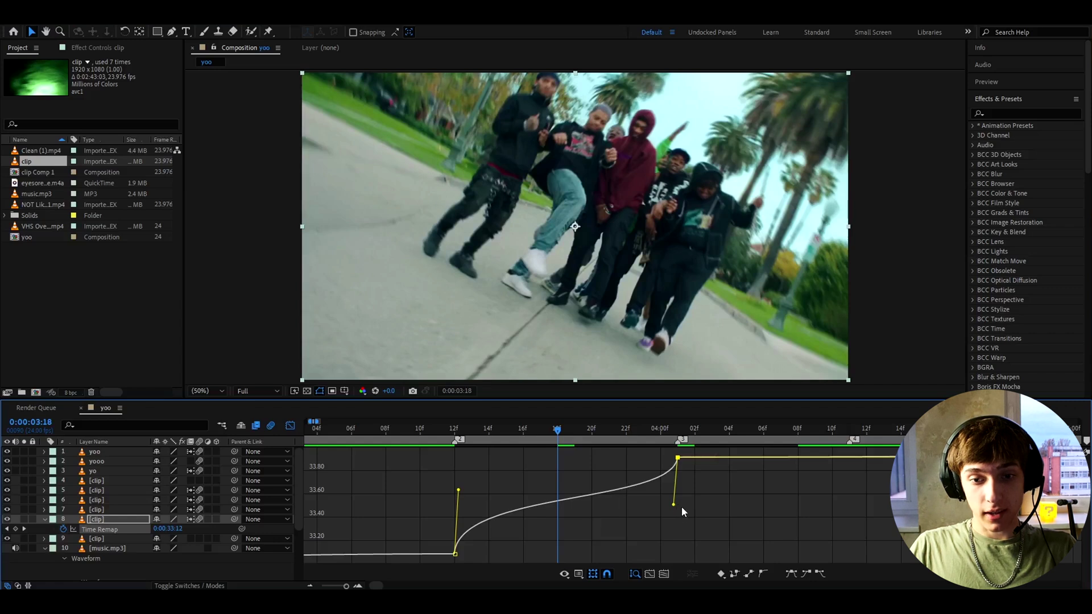
drag(459, 489, 459, 488)
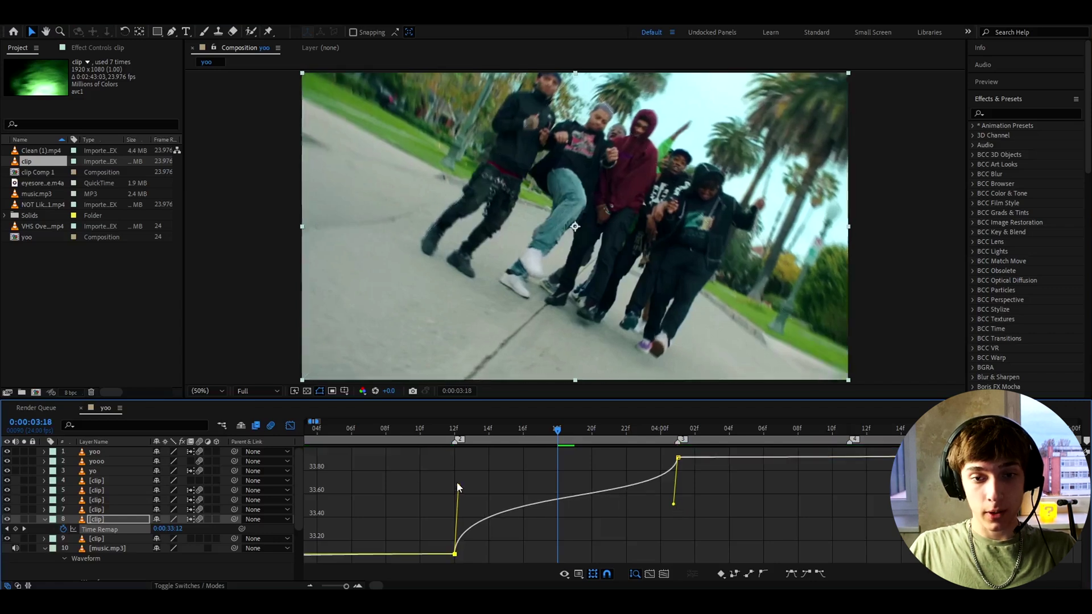
Add a Time Remap keyframe in the middle of layer 8's curve at 0:00:03:18
click(570, 435)
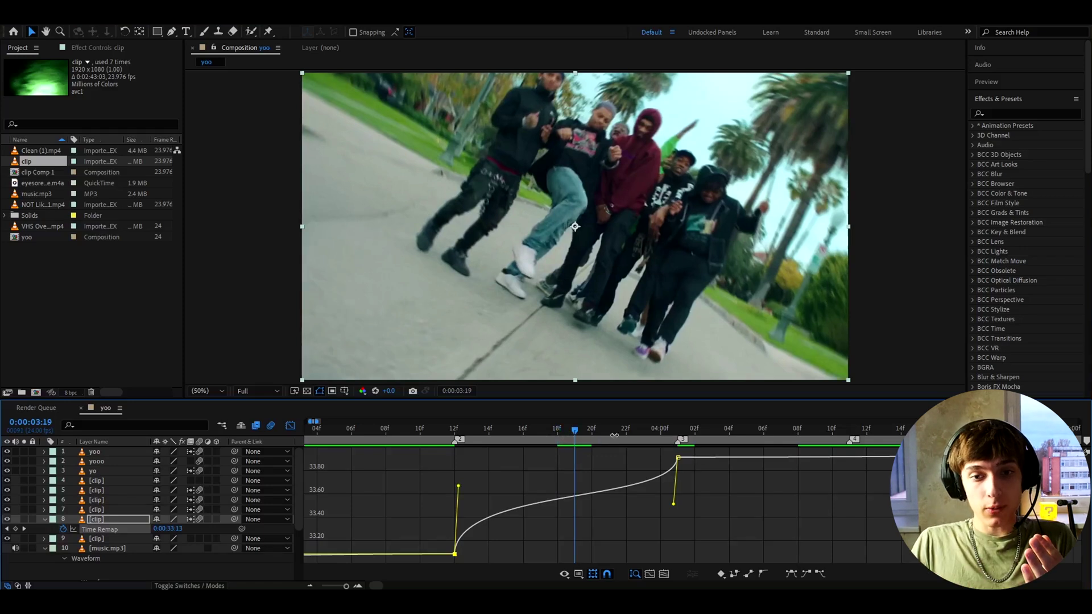
drag(581, 433, 747, 424)
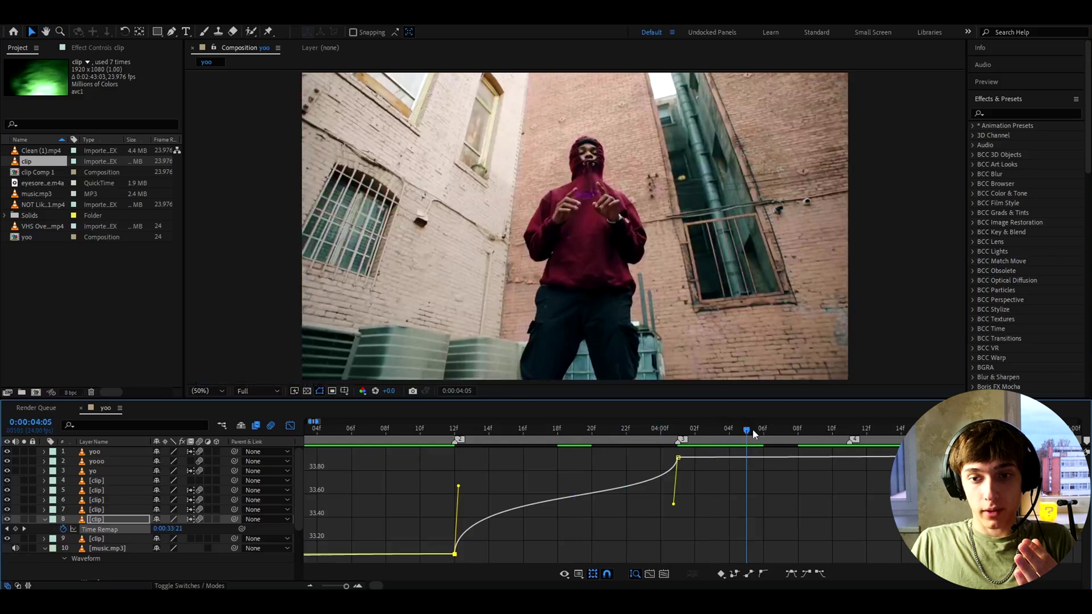
click(560, 434)
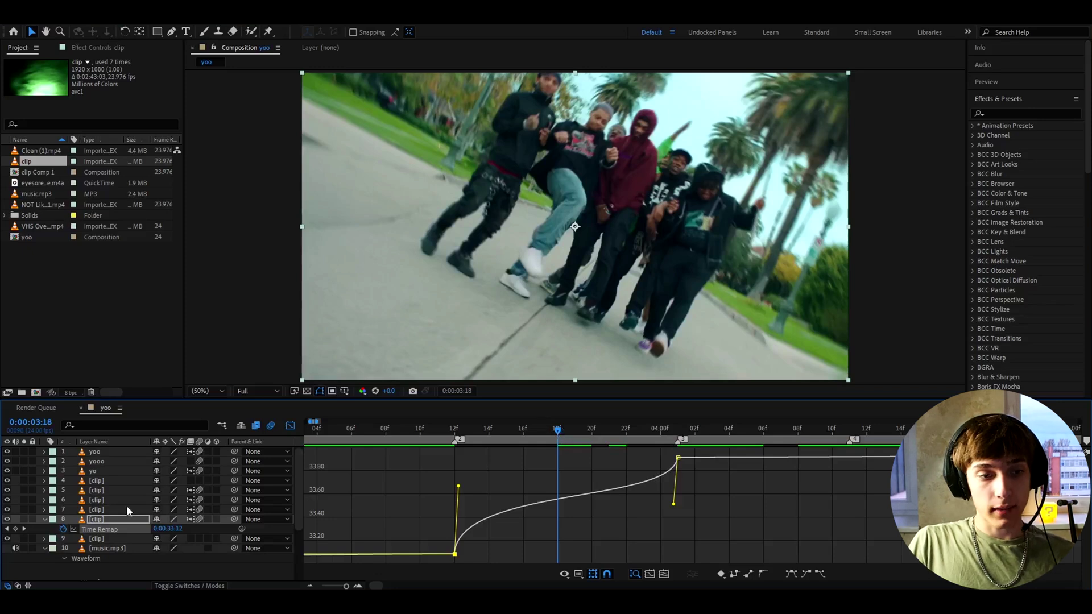
click(15, 530)
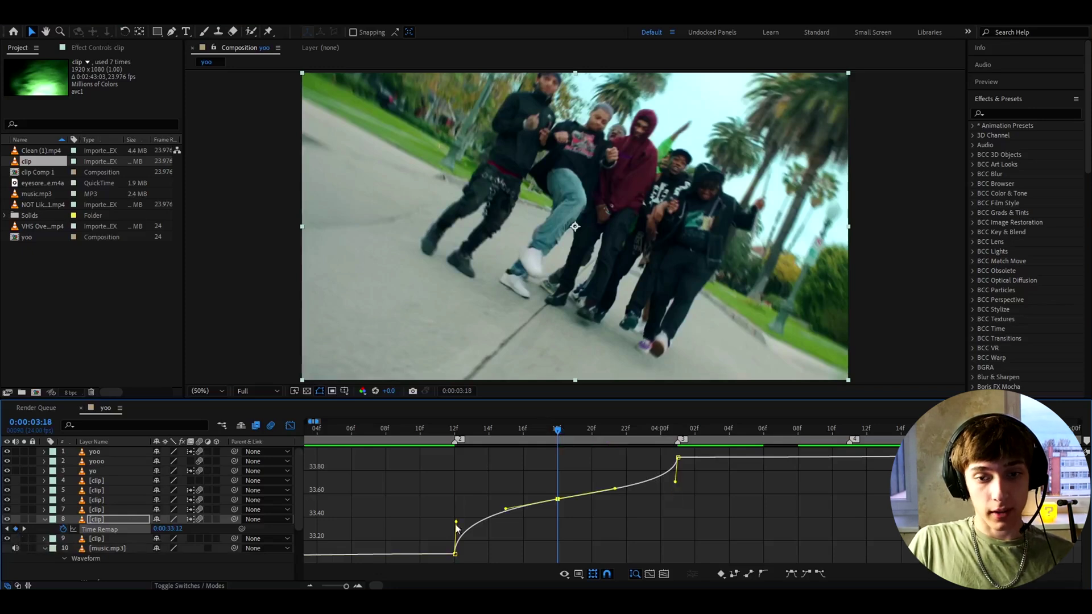
Extend both handles of layer 8's middle Time Remap keyframe nearly horizontally towards the outer keyframes to flatten the curve's centre
key(equal)
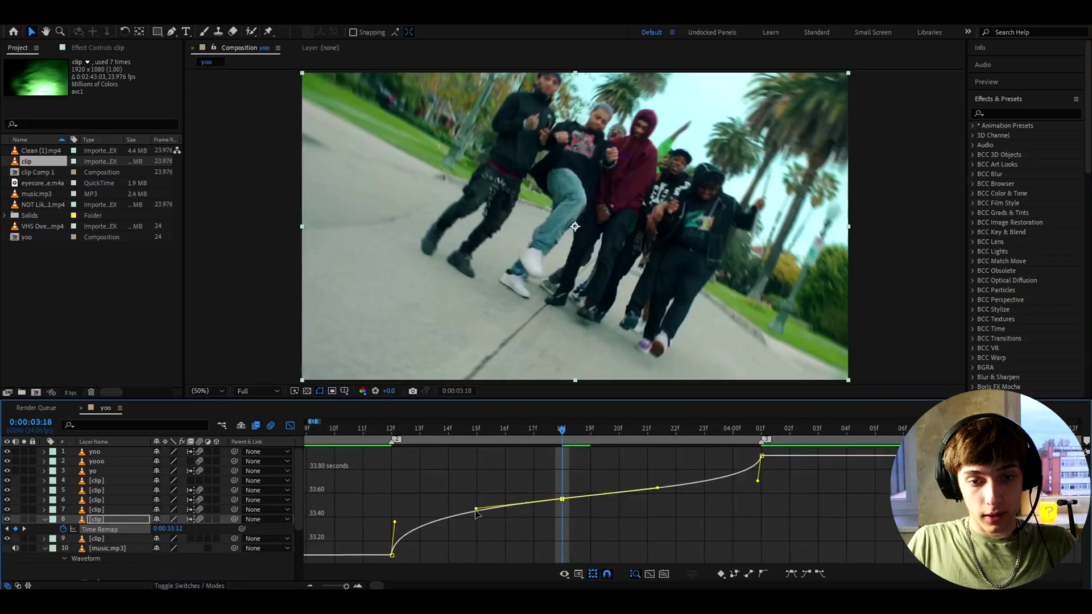
drag(478, 512, 396, 503)
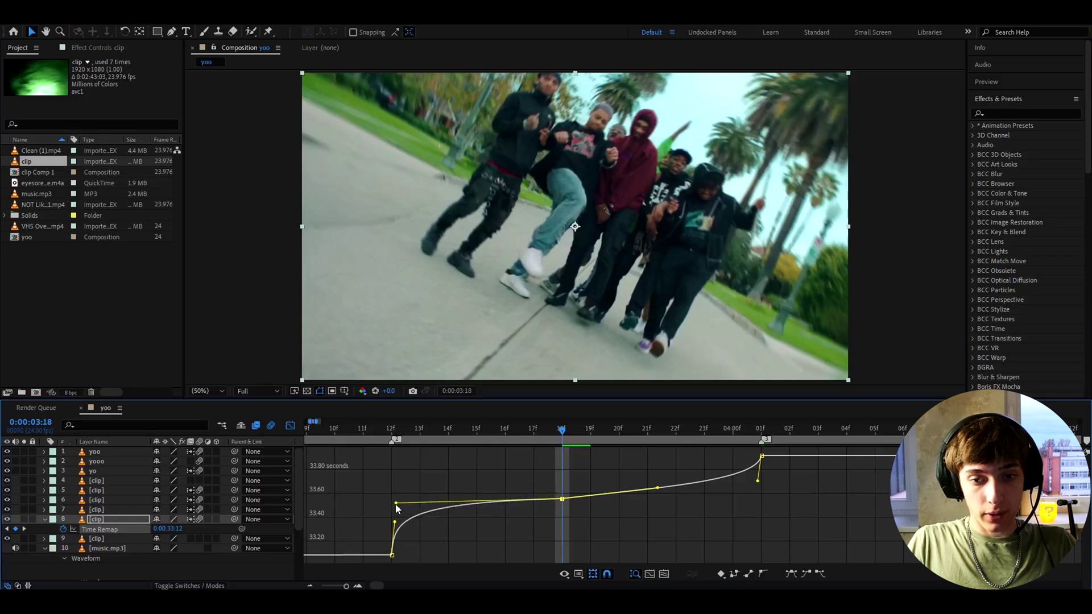
drag(657, 488, 754, 495)
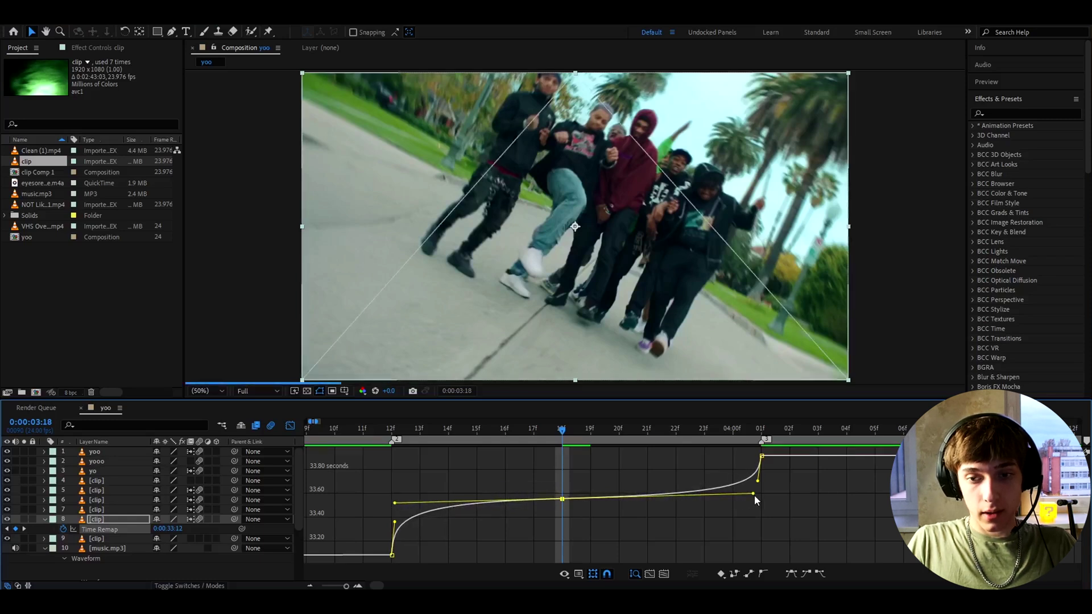
key(minus)
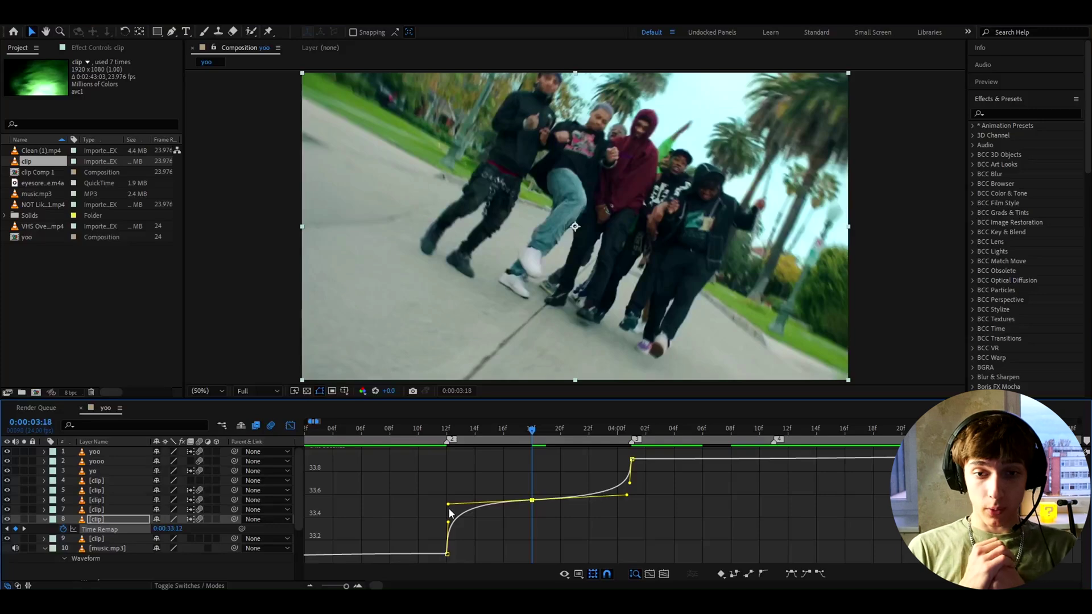
Preview layer 8's remapped motion from 0:00:03:12
key(space)
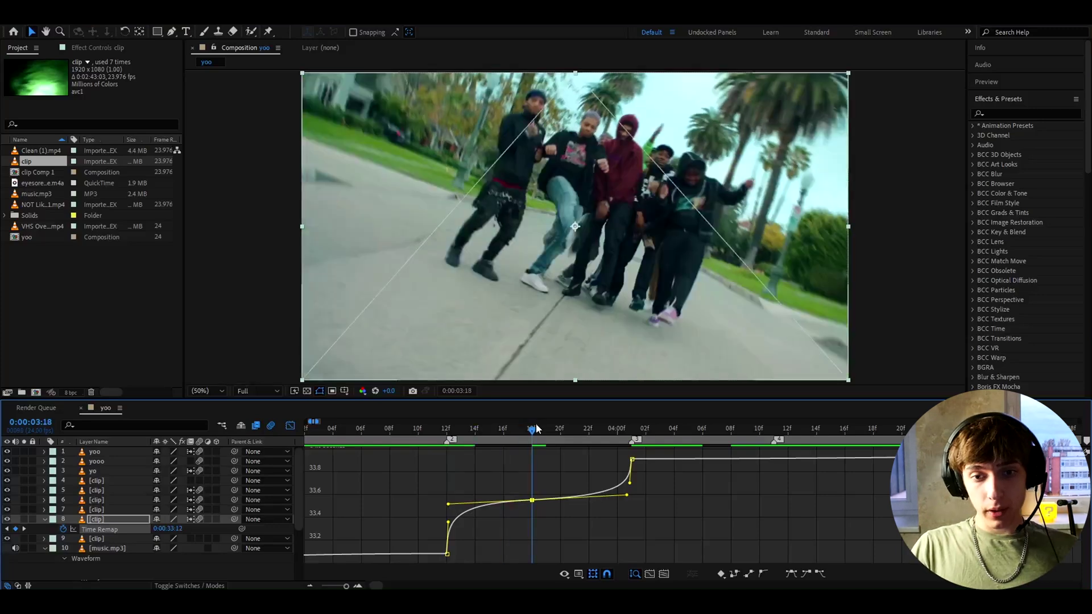
drag(434, 431, 446, 432)
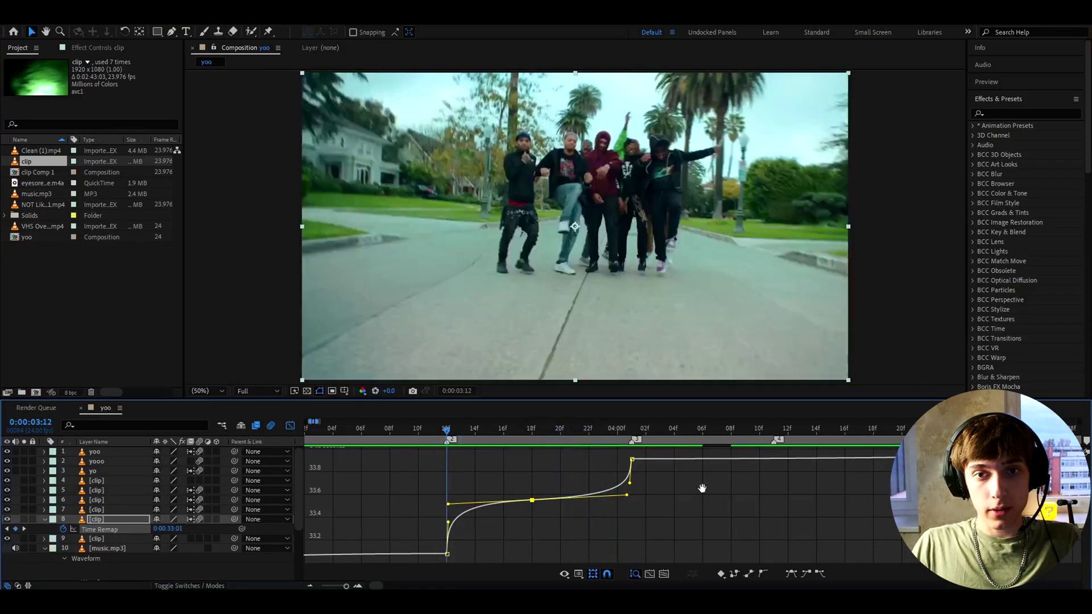
key(space)
key(space)
Delete layer 8's middle Time Remap keyframe at 0:00:03:18, keeping only the start and end keyframes
key(shift+F3)
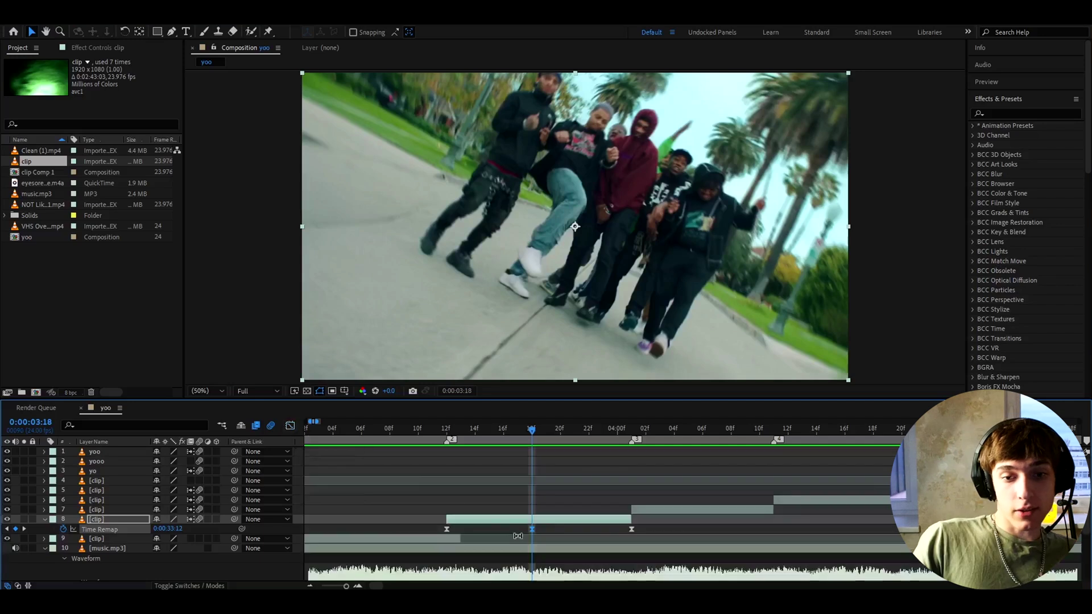
key(Delete)
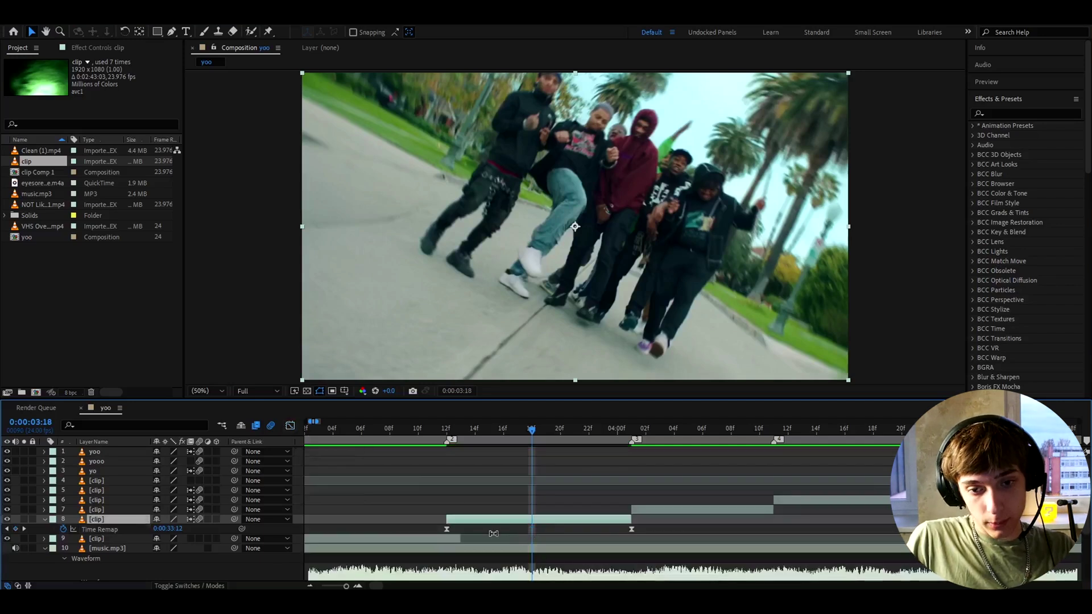
click(447, 529)
key(shift+F3)
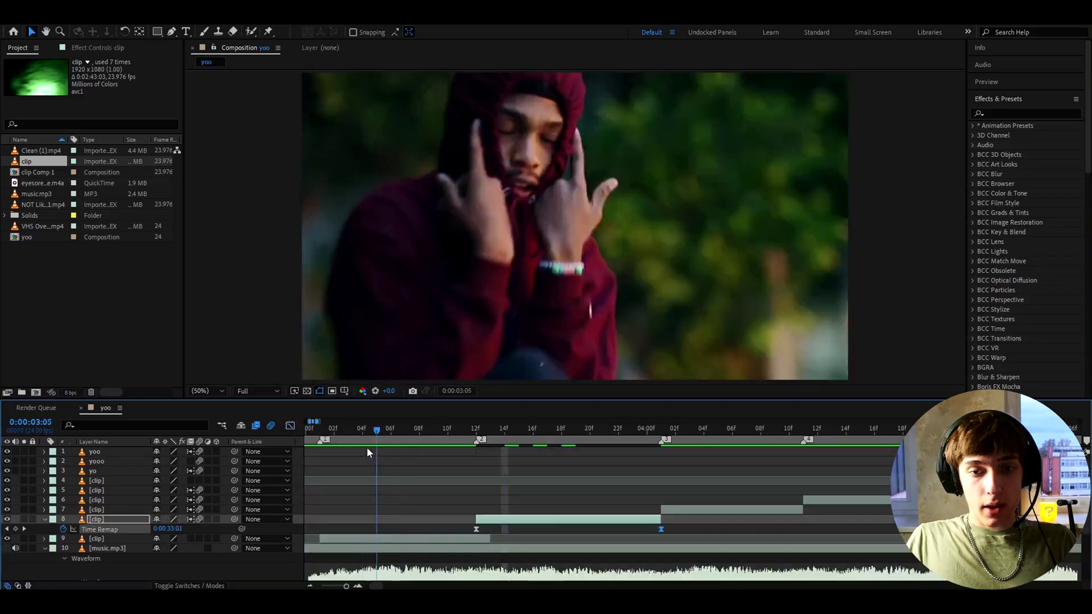
Enable time remapping on clip layer 9 with the playhead at its start, 0:00:03:01
drag(367, 447, 325, 451)
click(339, 541)
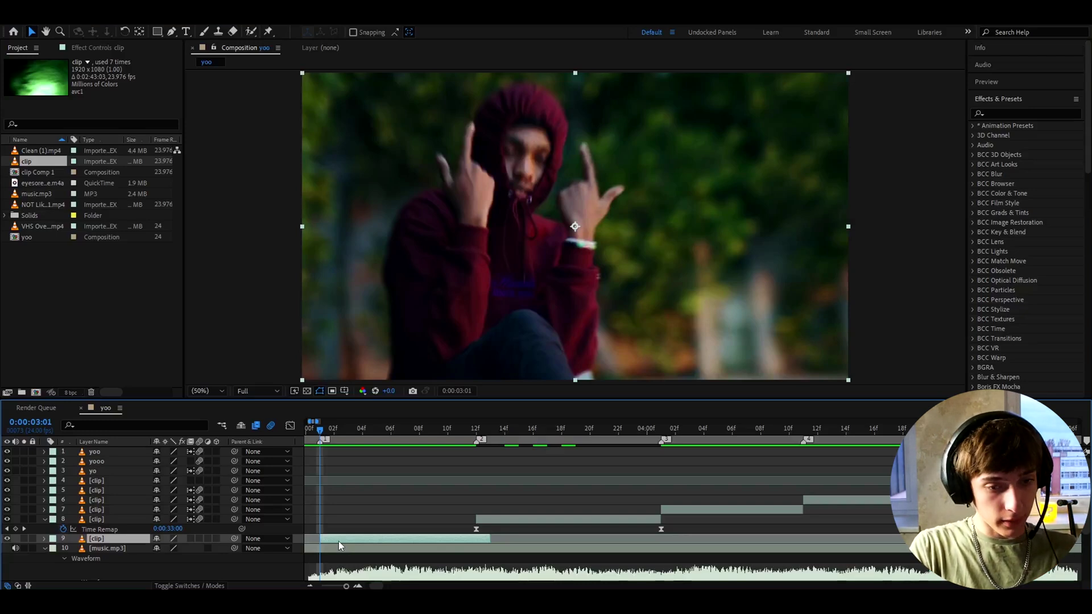
key(ctrl+alt+t)
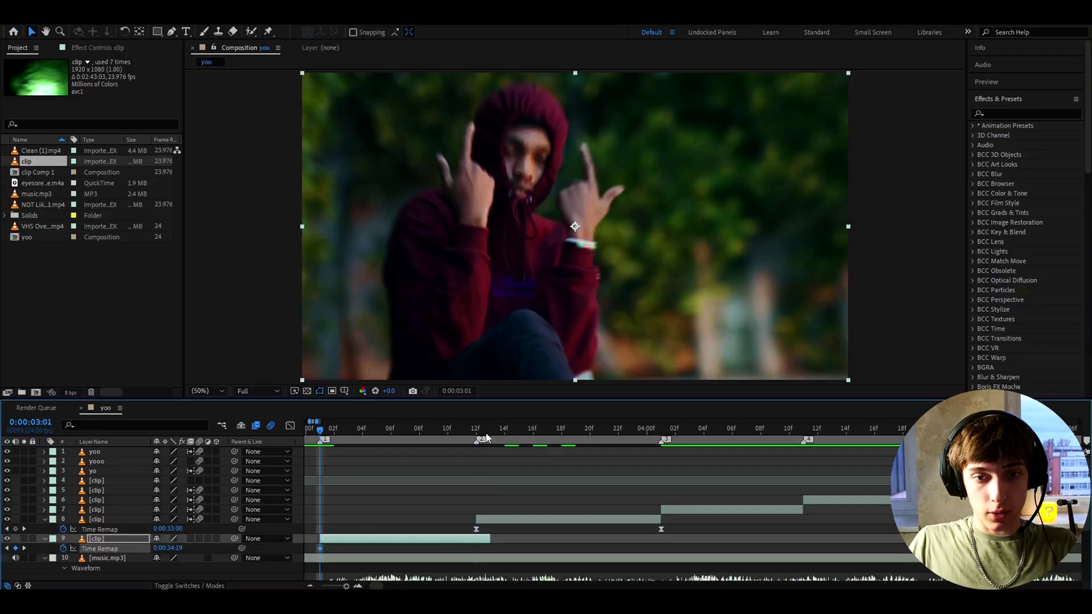
Add an end Time Remap keyframe at 0:00:03:12 on layer 9 and apply Easy Ease to its start and end keyframes
click(486, 437)
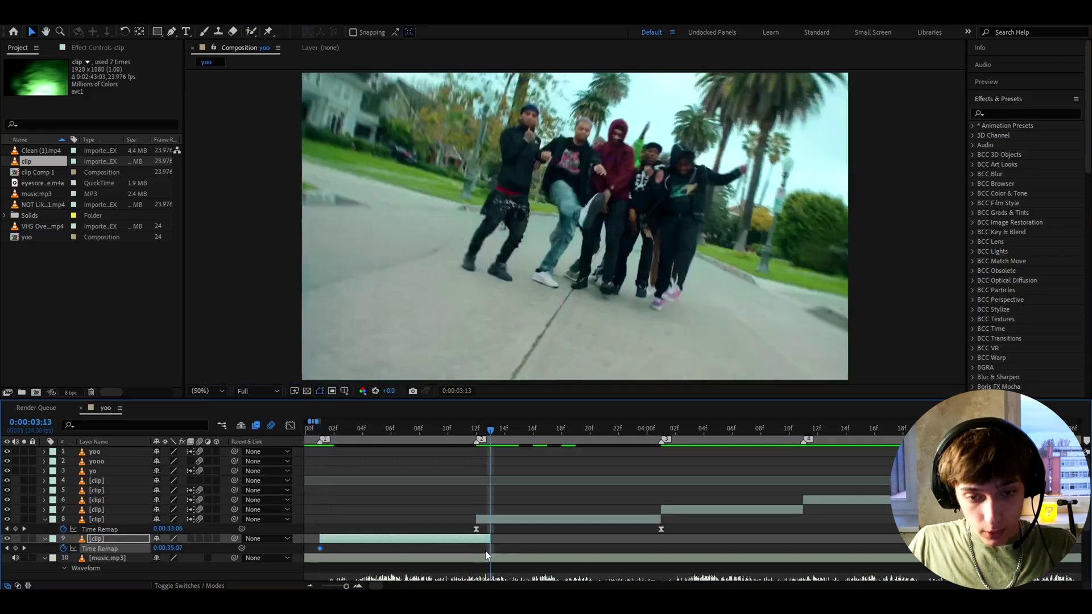
scroll(486, 555, up, 1)
scroll(481, 548, down, 2)
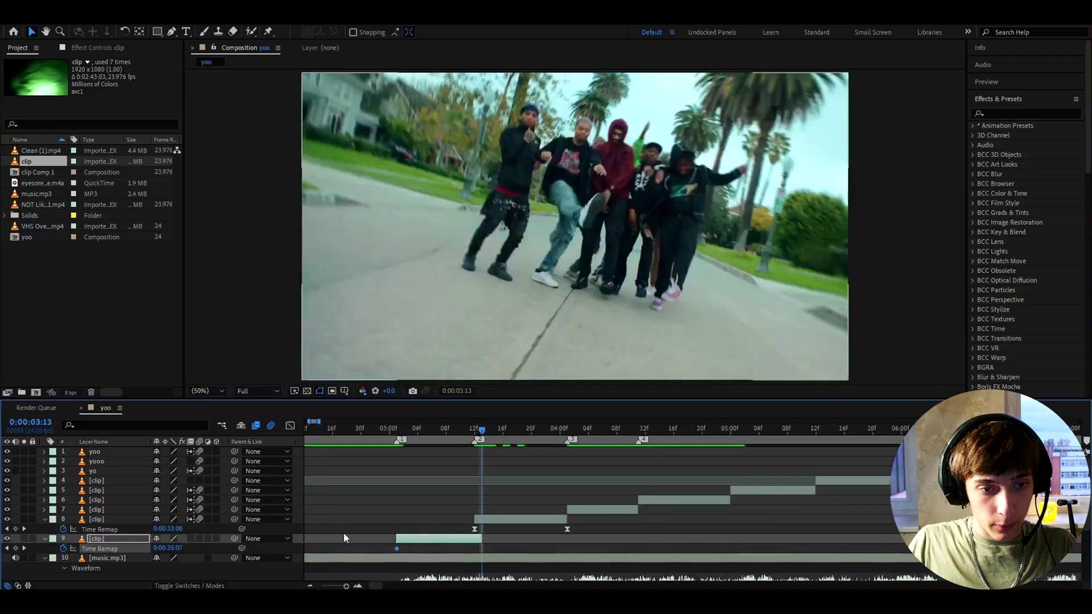
key(equal)
mouse_move(625, 549)
mouse_down()
mouse_move(611, 539)
mouse_move(546, 563)
mouse_move(402, 566)
mouse_up()
click(526, 433)
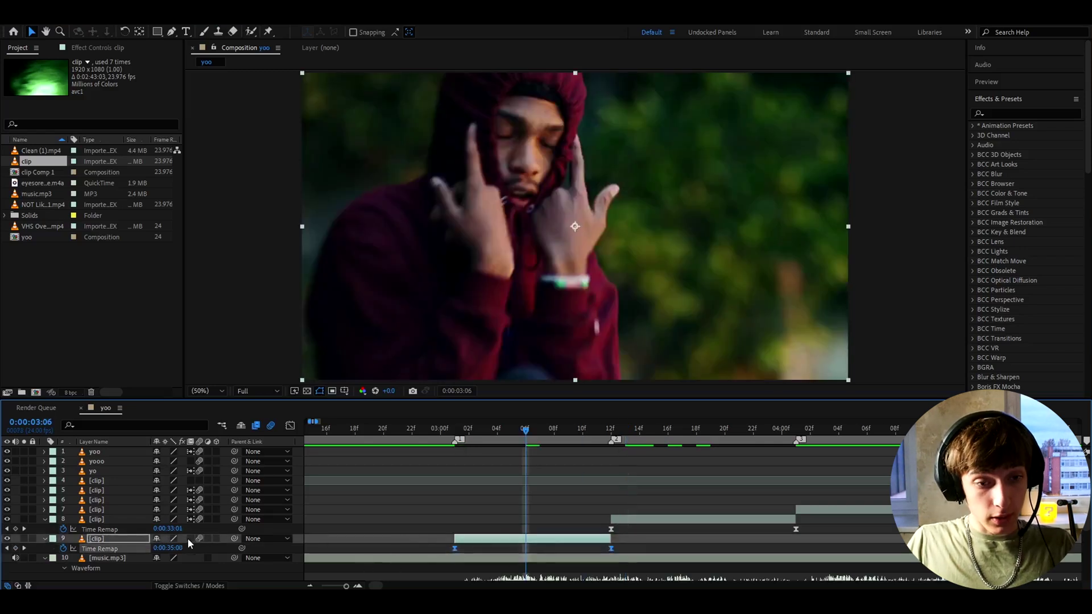
Shape layer 9's Time Remap value graph with steep handles at both keyframes for a fast-slow-fast speed curve
click(290, 425)
drag(421, 504, 447, 467)
drag(559, 462, 458, 463)
drag(526, 431, 568, 433)
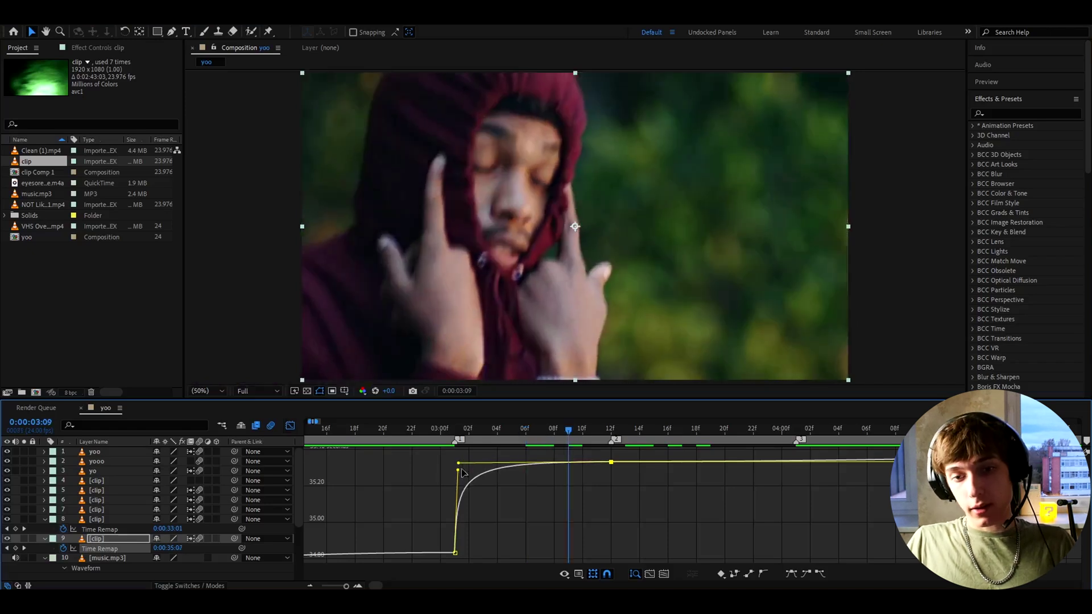
drag(459, 464, 607, 519)
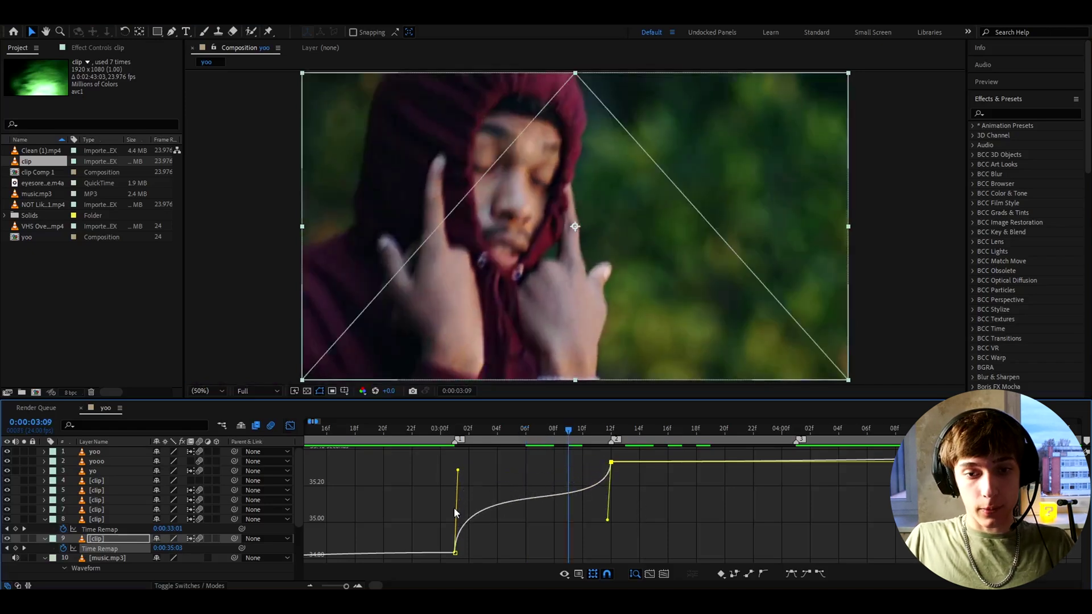
drag(567, 431, 526, 431)
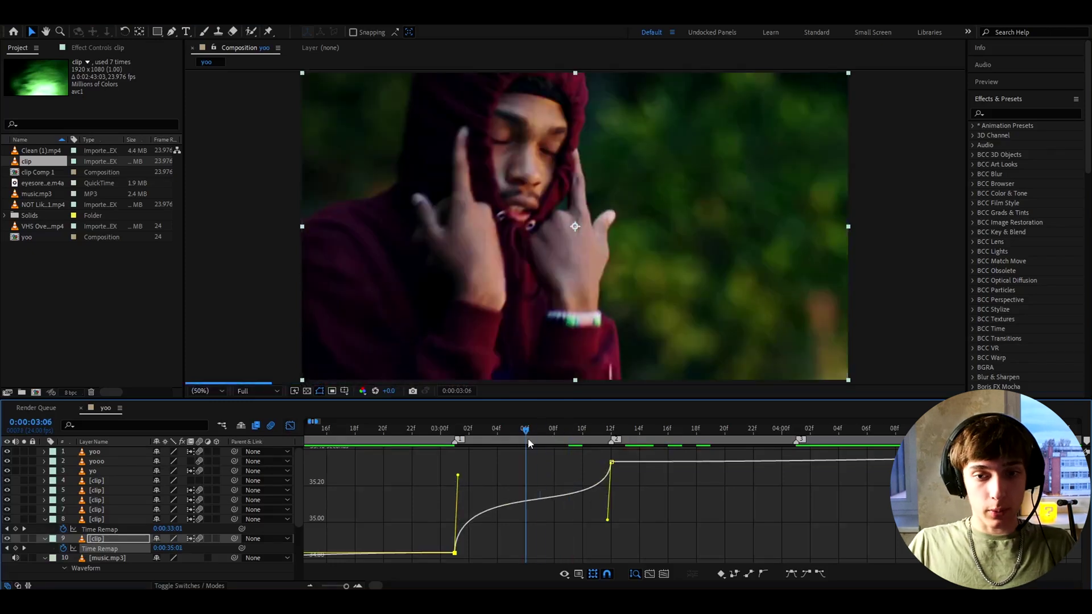
click(290, 425)
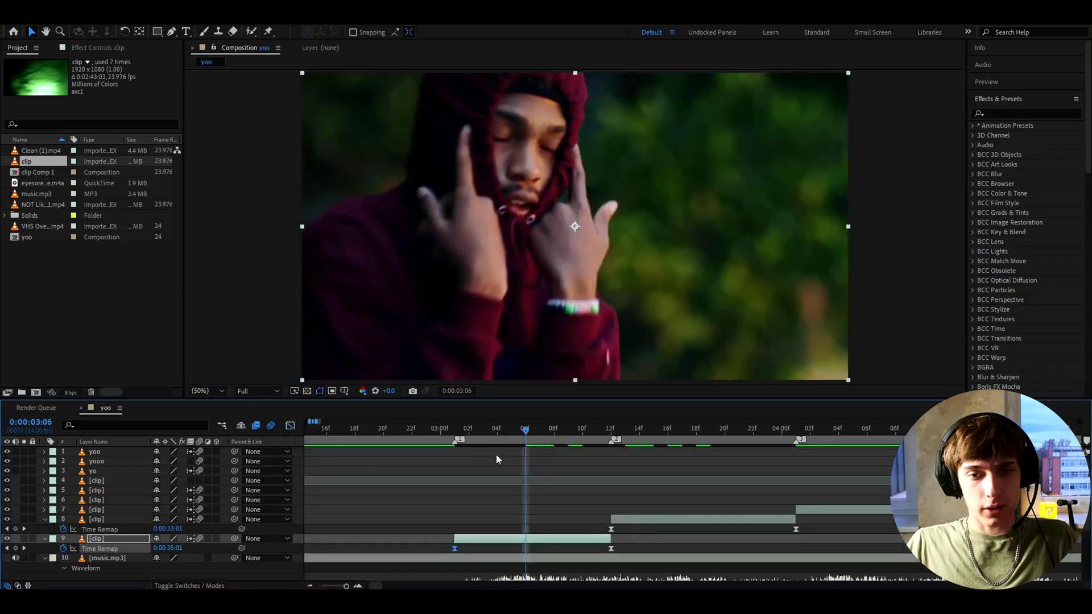
Split clip layer 6 at 0:00:04:17, where the hand in the frame is distorted
scroll(505, 455, down, 1)
drag(519, 434, 594, 435)
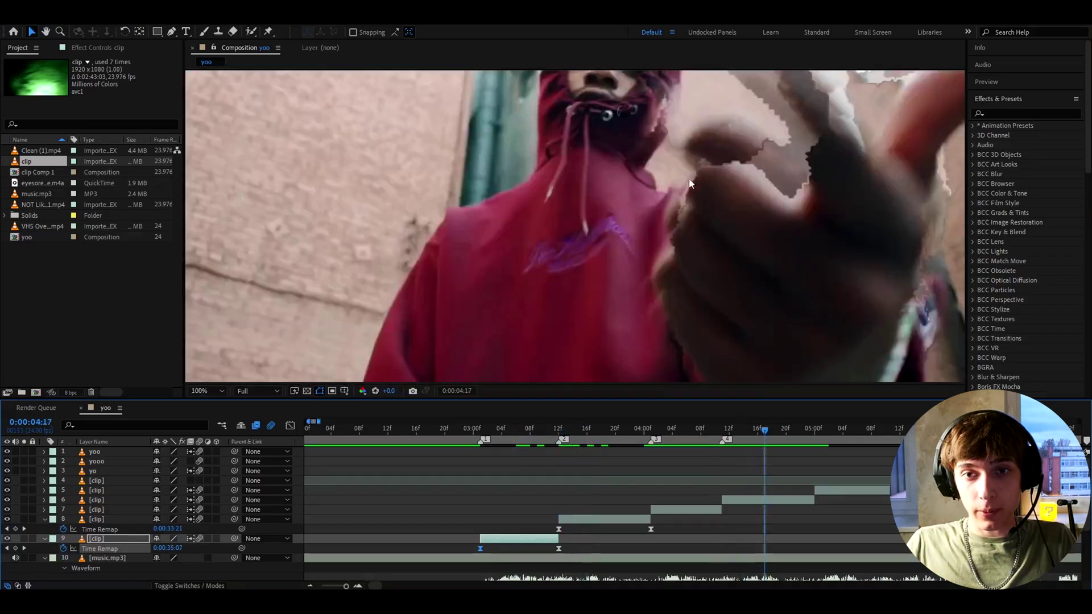
drag(690, 182, 472, 202)
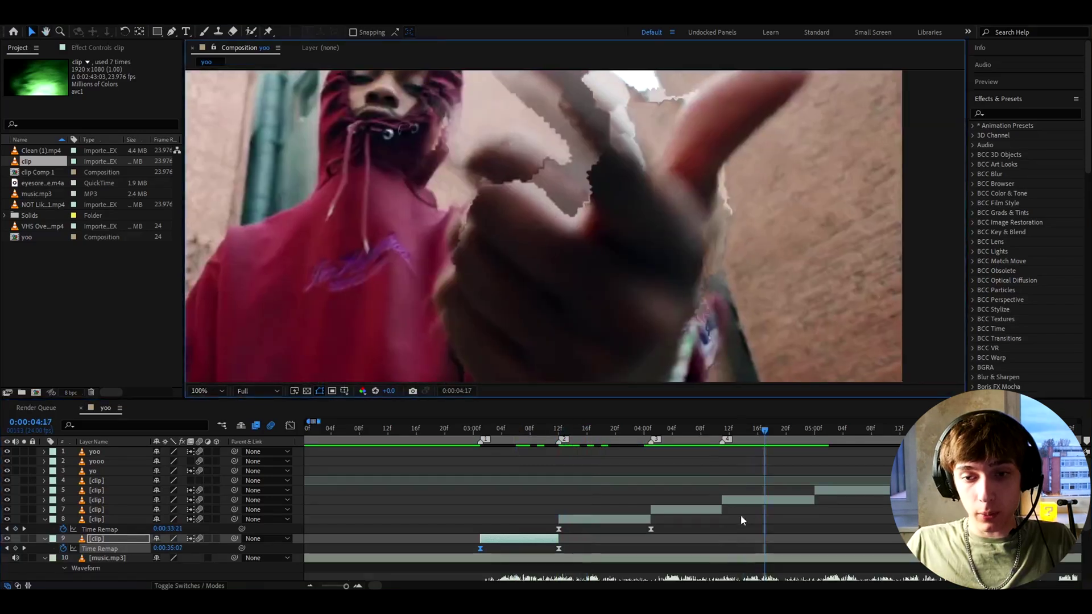
click(747, 500)
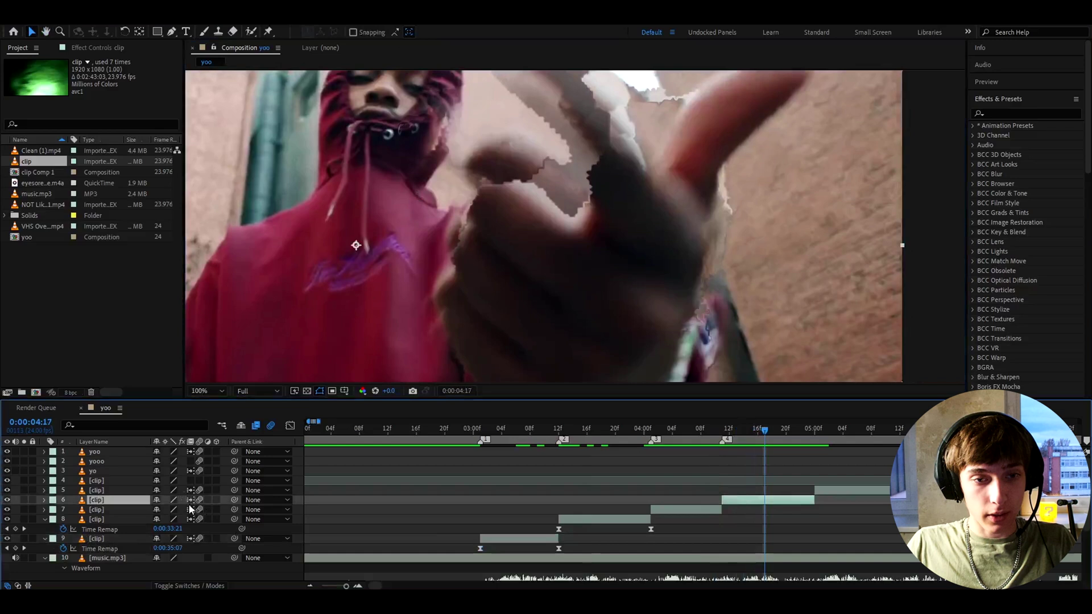
scroll(520, 273, down, 1)
drag(518, 250, 508, 250)
drag(507, 196, 559, 142)
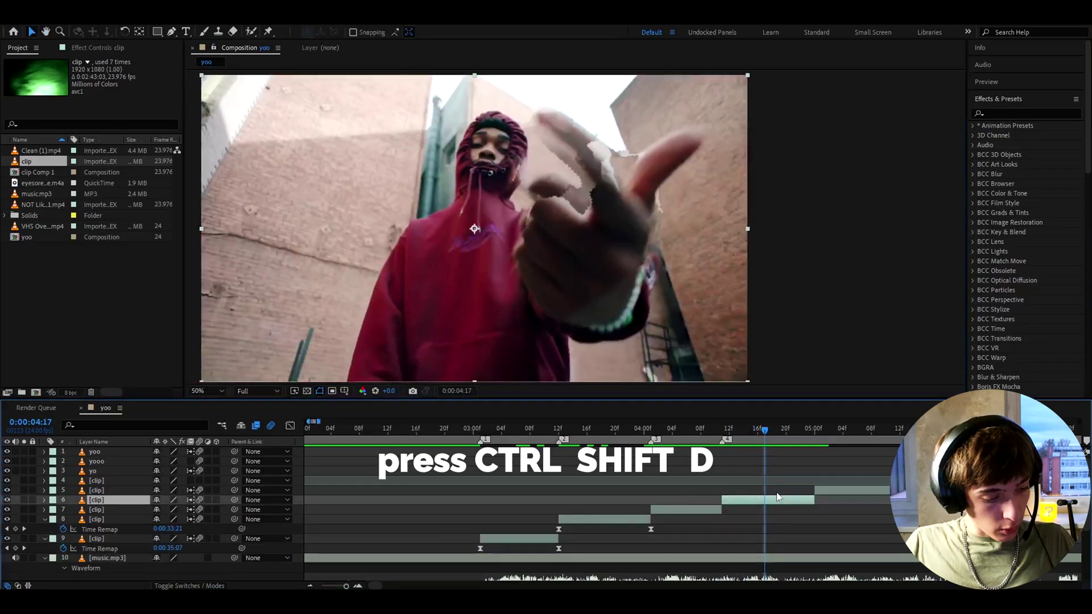
key(ctrl+shift+d)
scroll(746, 431, up, 5)
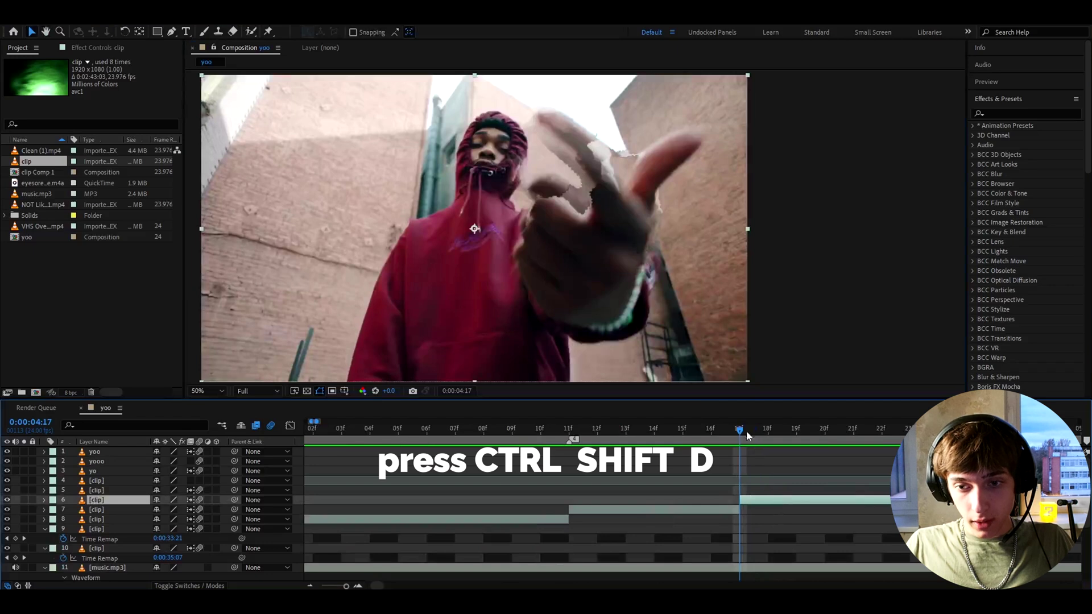
Split the clip again at 0:00:04:18 and turn off frame blending on the isolated one-frame piece
drag(739, 432, 767, 430)
key(ctrl+shift+d)
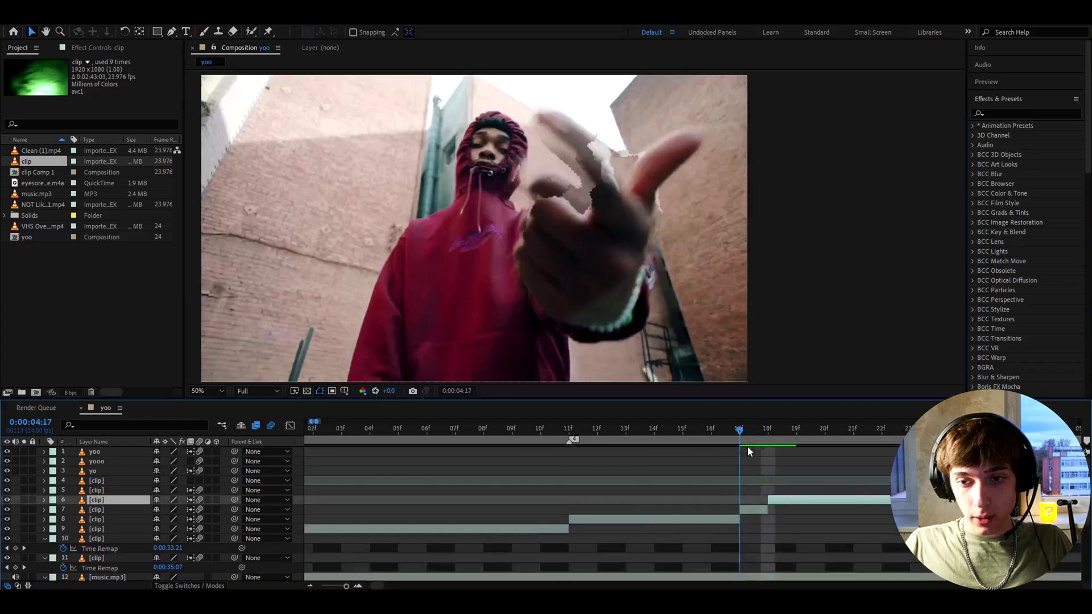
key(Page_Up)
click(191, 511)
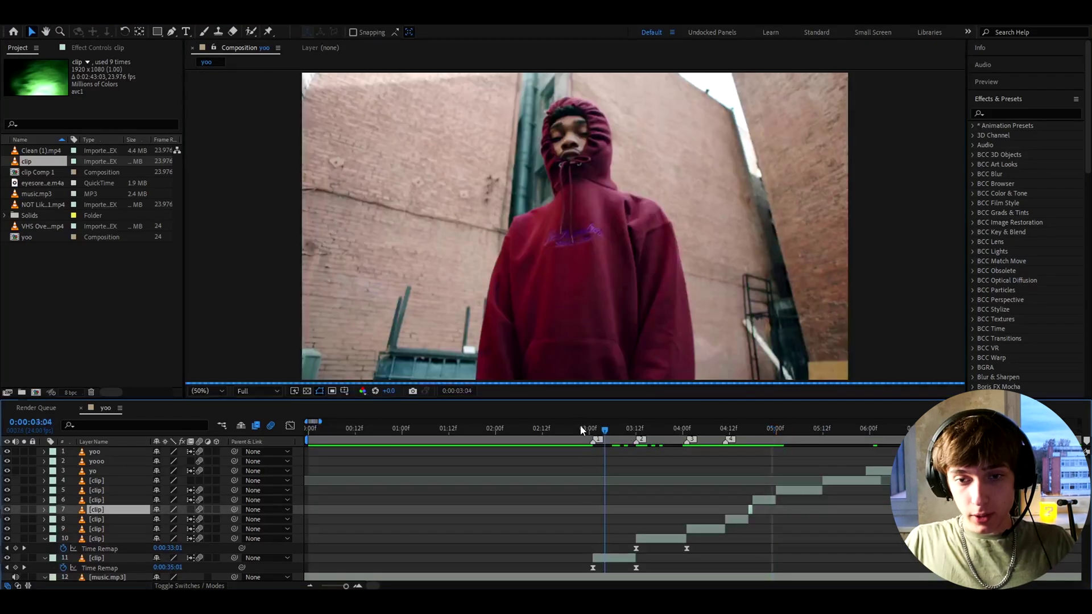
Add a 100% Scale keyframe at the start of clip layer 10, at 0:00:03:12
drag(582, 429, 599, 431)
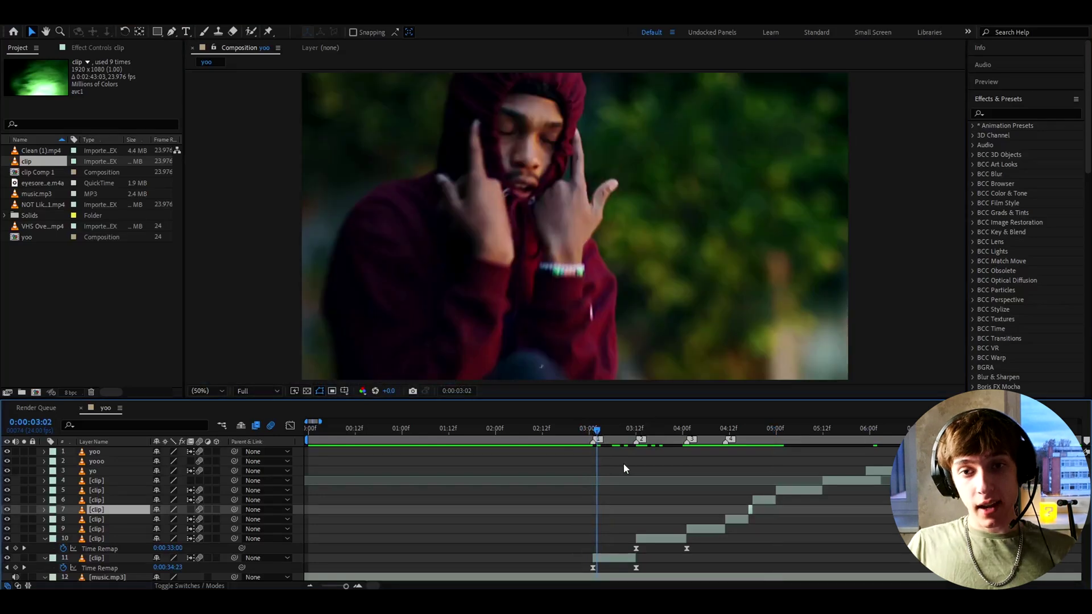
click(640, 435)
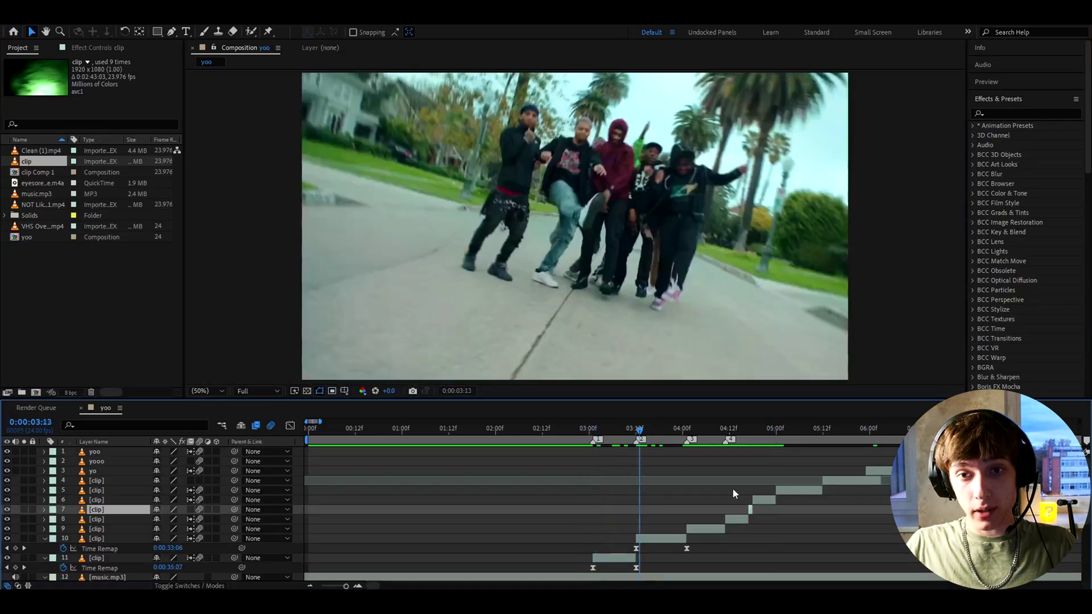
scroll(638, 529, up, 3)
click(559, 540)
click(538, 435)
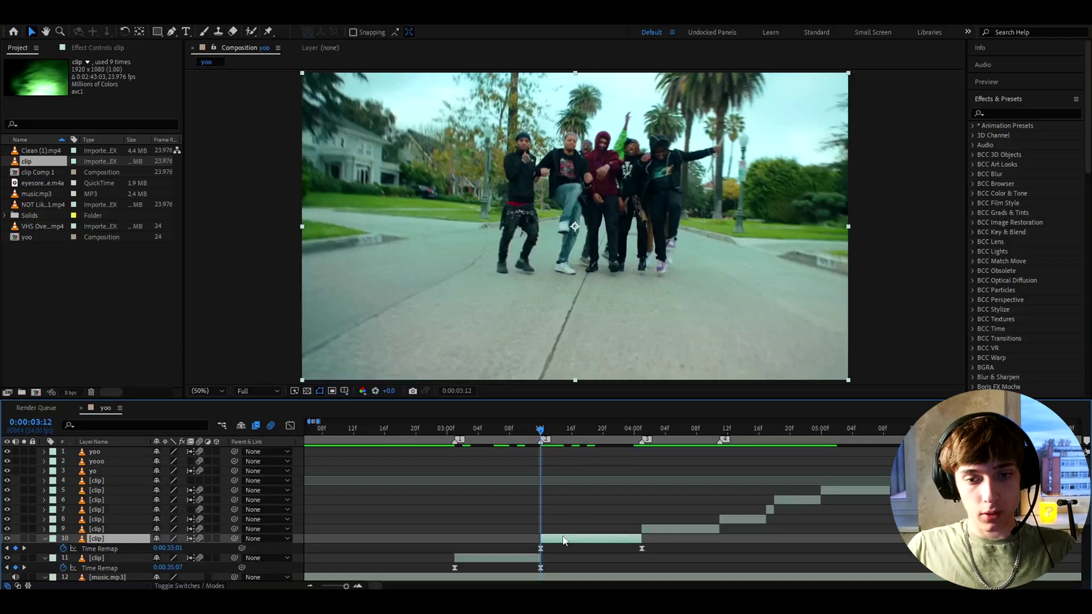
key(s)
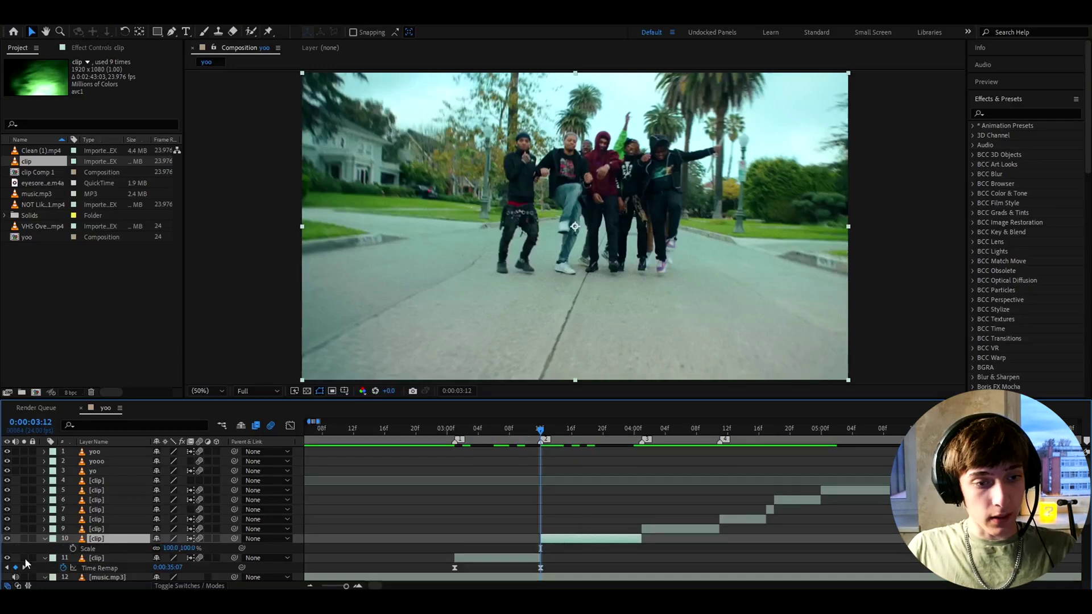
click(72, 550)
scroll(622, 500, up, 2)
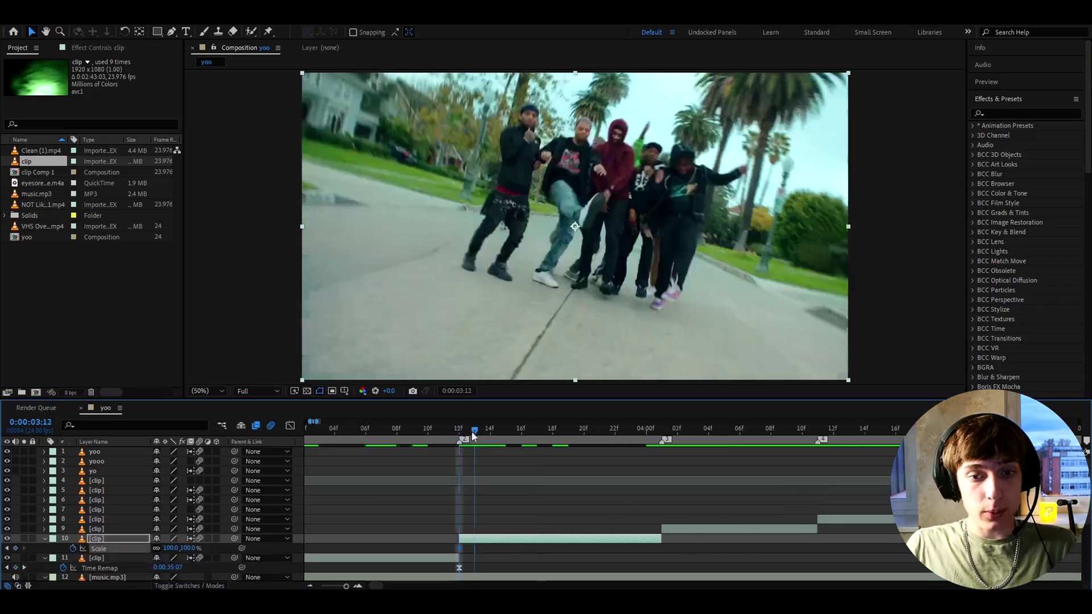
Set layer 10's Scale to 140% at 0:00:04:00
drag(472, 432, 649, 439)
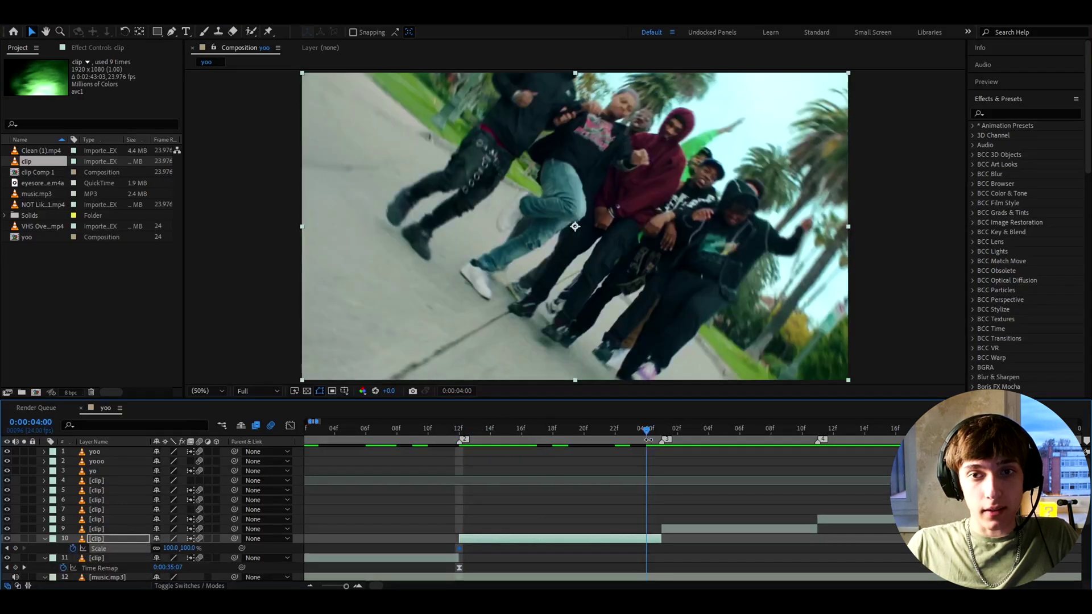
click(169, 548)
text(1)
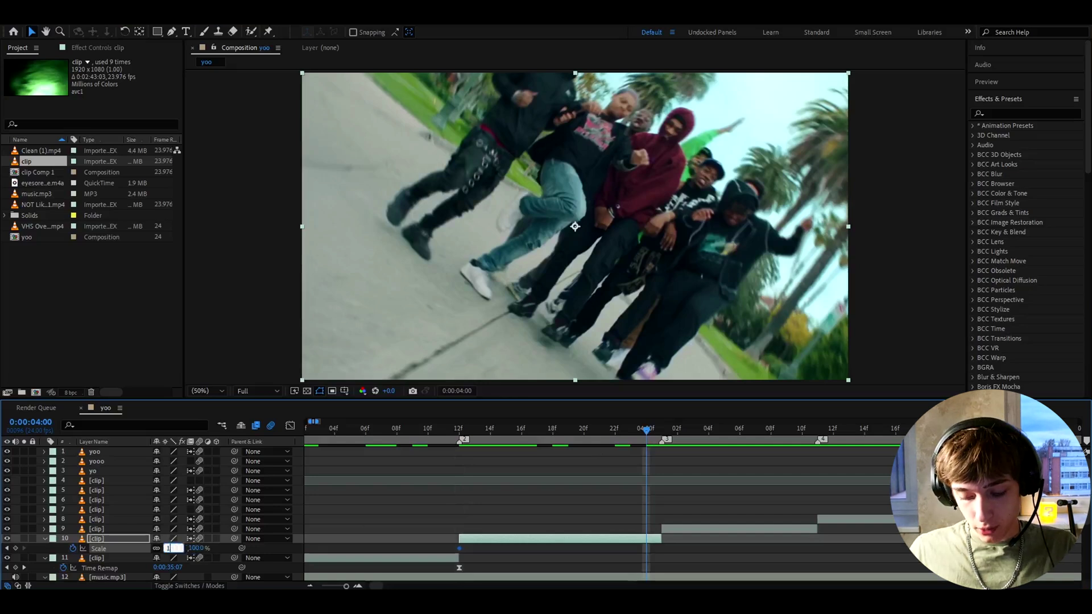
text(40)
key(Return)
mouse_move(647, 549)
mouse_down()
mouse_move(663, 550)
mouse_move(647, 550)
mouse_up()
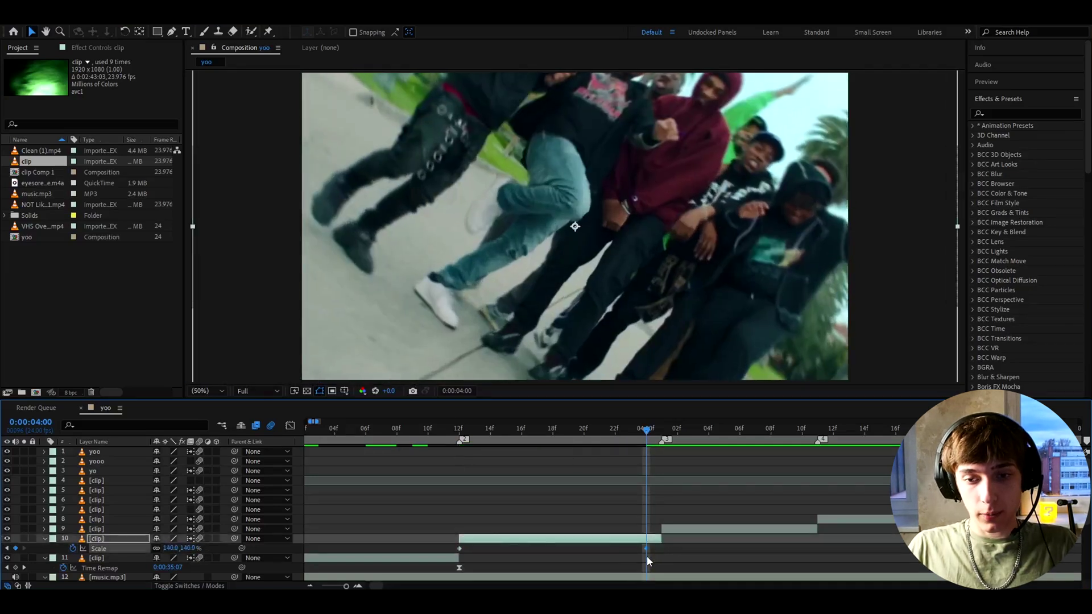
Reduce layer 10's second Scale keyframe value and move that keyframe to the clip's end at 0:00:04:01
click(172, 548)
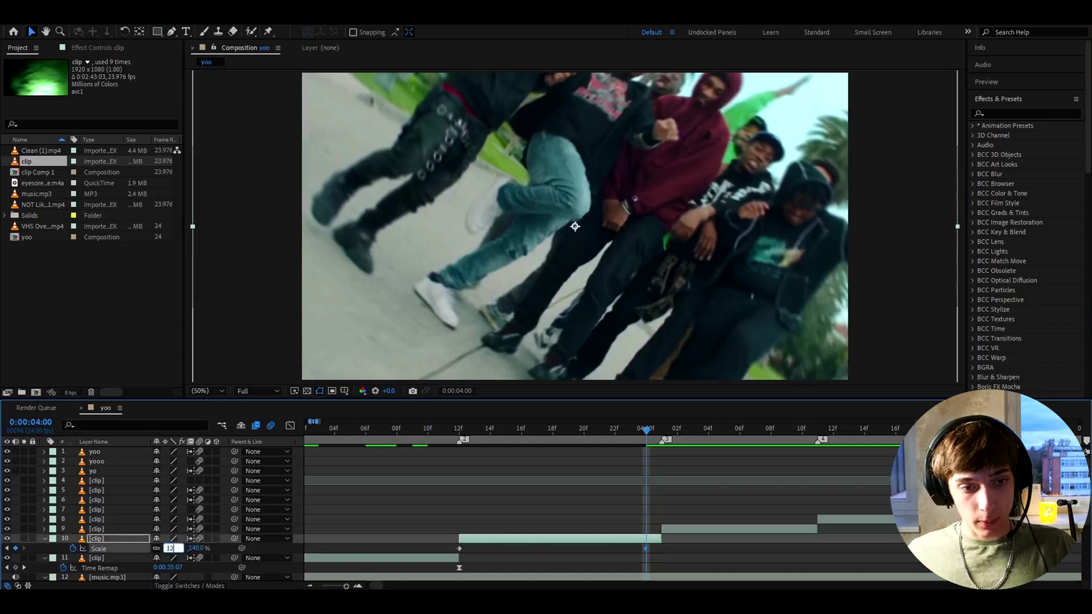
key(Return)
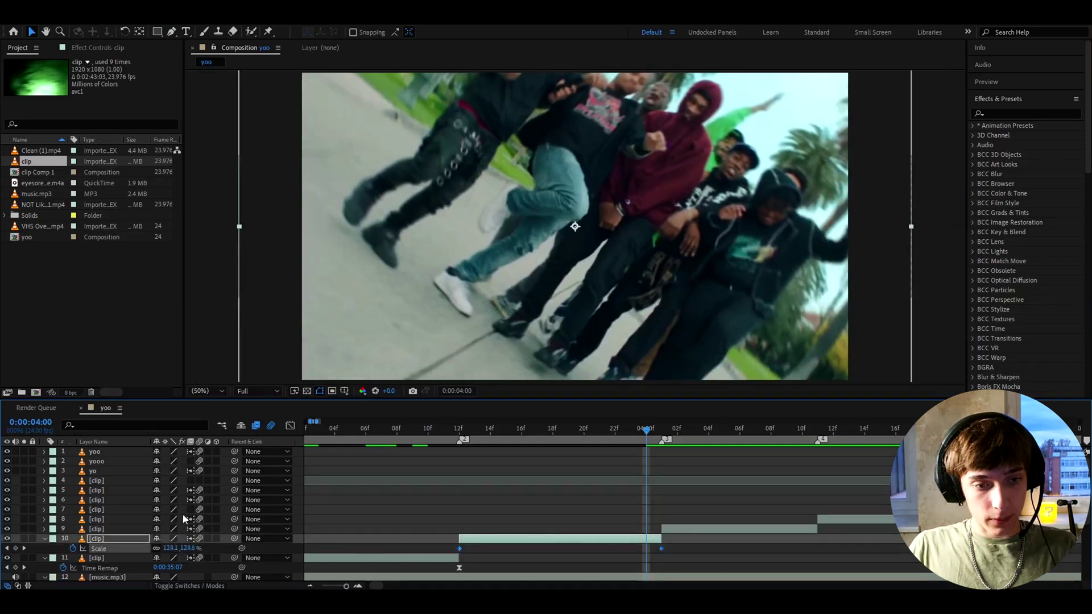
Shape layer 10's Scale curve so the zoom starts fast and eases out toward the second keyframe
click(290, 426)
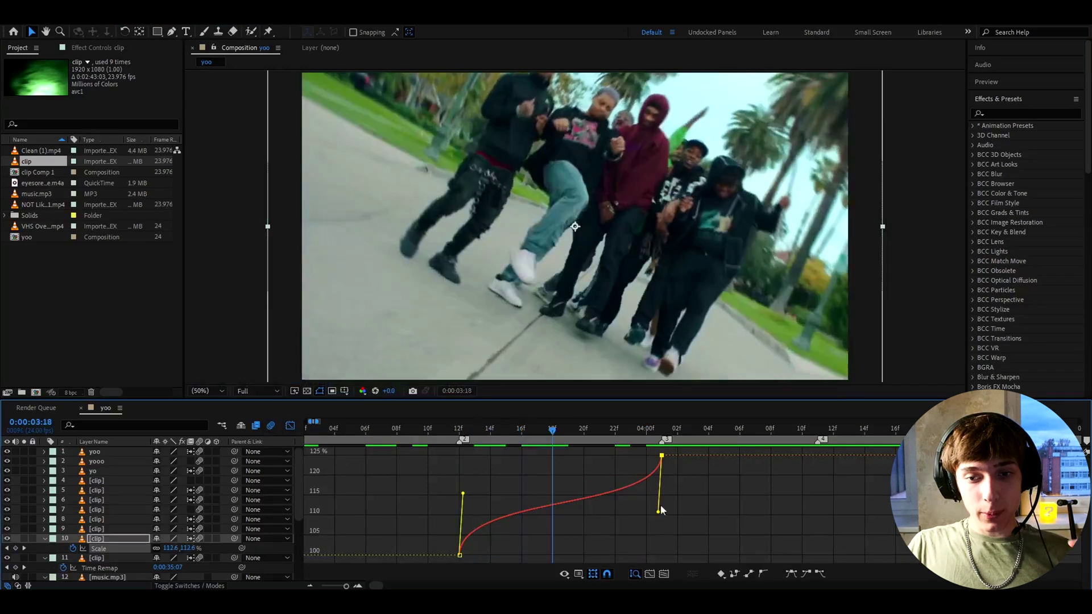
drag(660, 516, 456, 459)
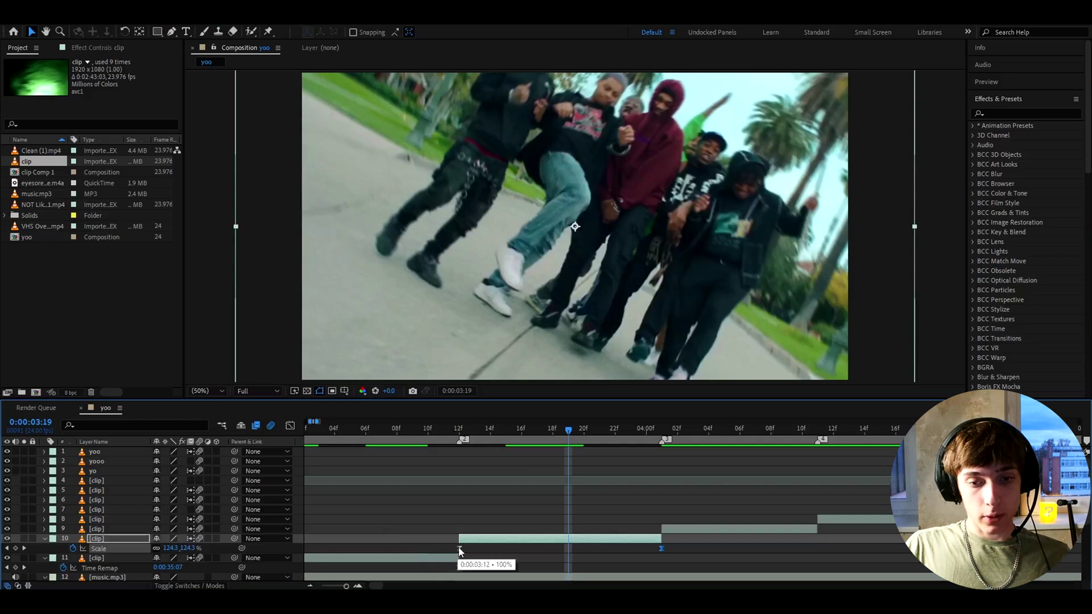
mouse_move(568, 430)
mouse_down()
mouse_move(460, 438)
mouse_move(583, 432)
mouse_up()
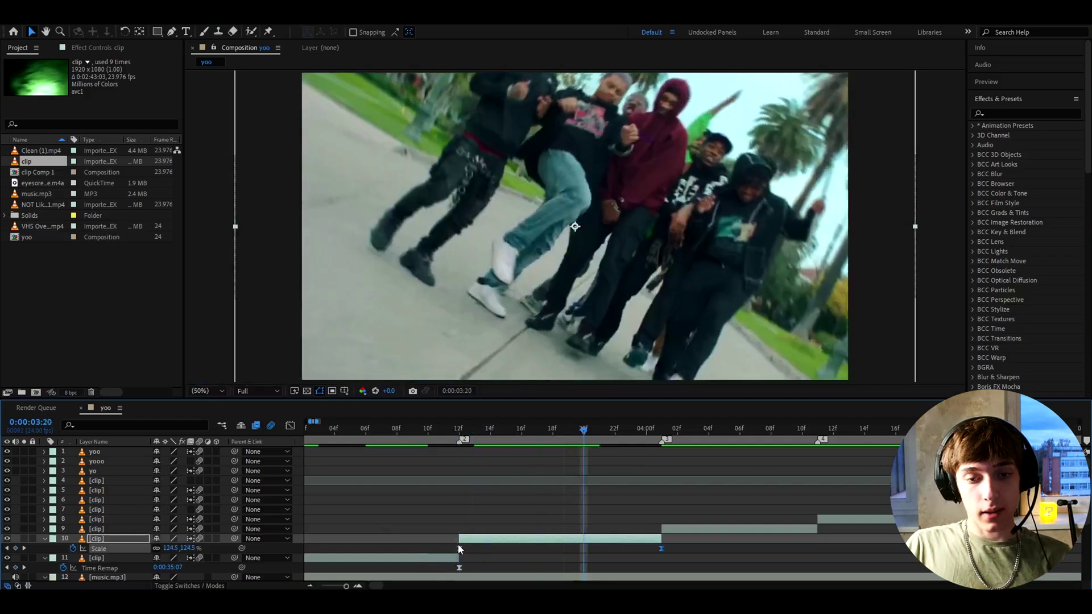
Move layer 10's first Scale keyframe to 0:00:03:21 and reshape the curve for a slow start and a fast finish
drag(460, 549, 600, 549)
click(610, 430)
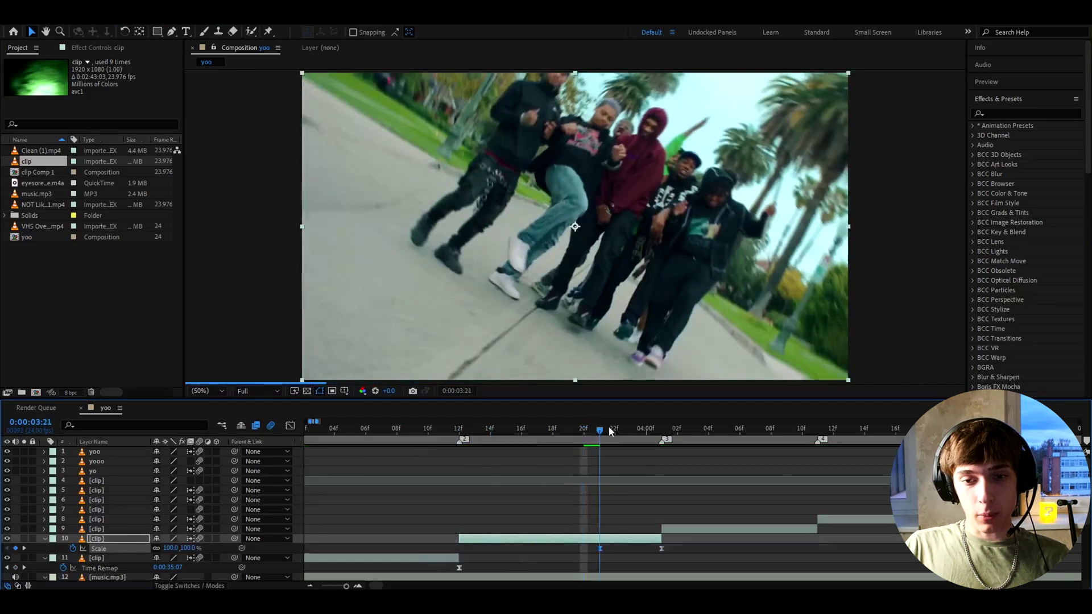
click(290, 426)
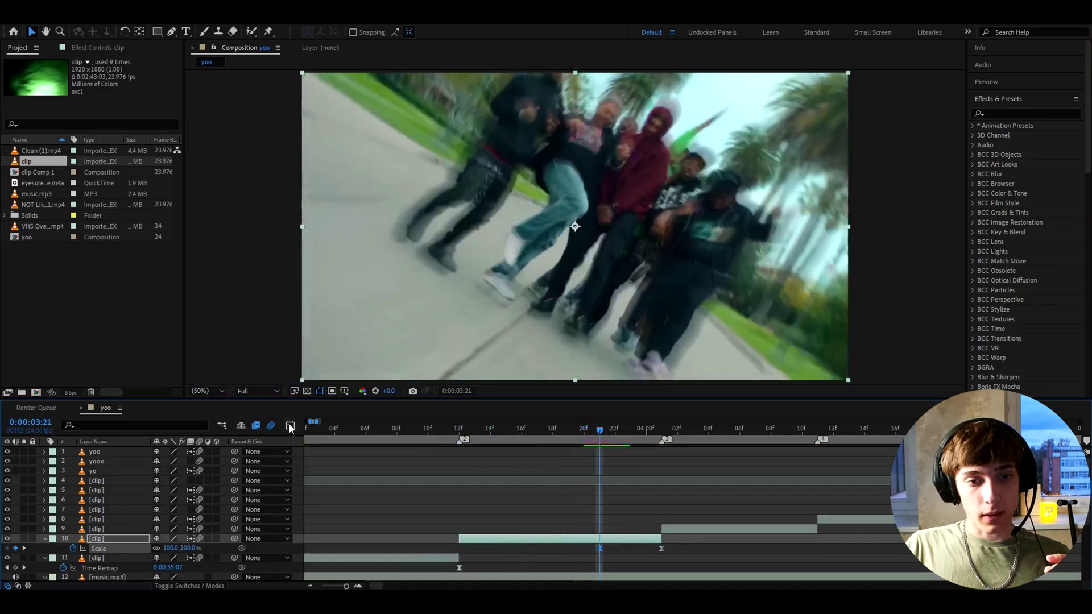
click(290, 426)
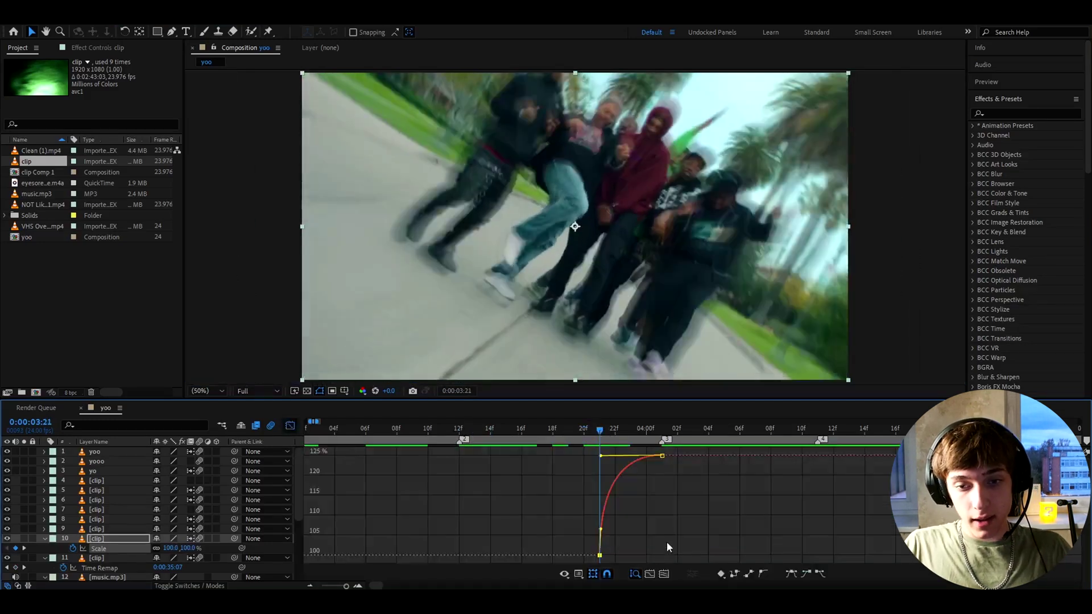
scroll(671, 537, up, 2)
drag(516, 529, 623, 552)
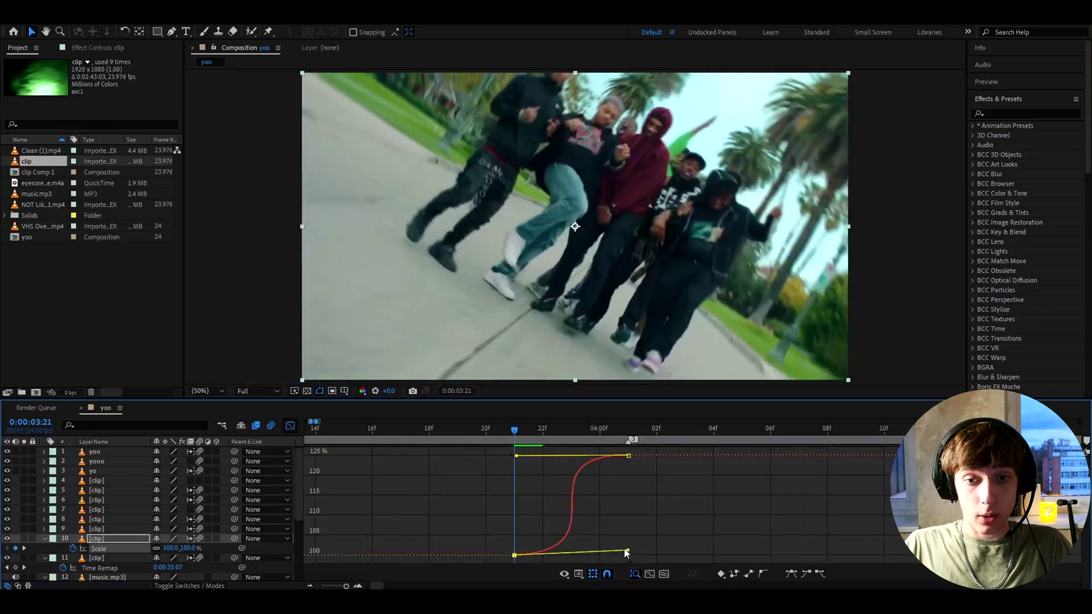
drag(516, 455, 621, 533)
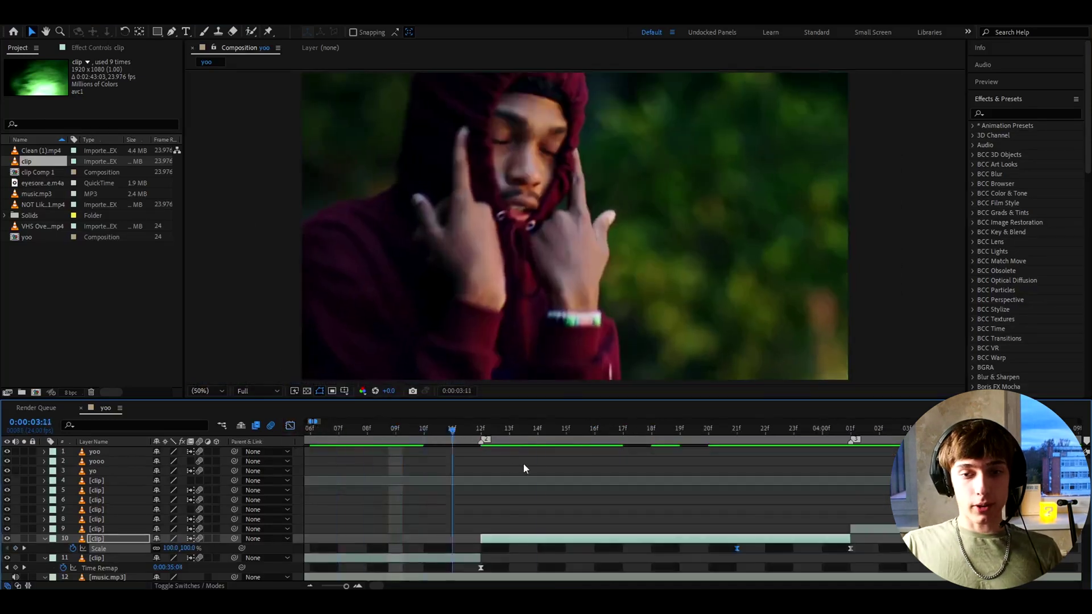
key(space)
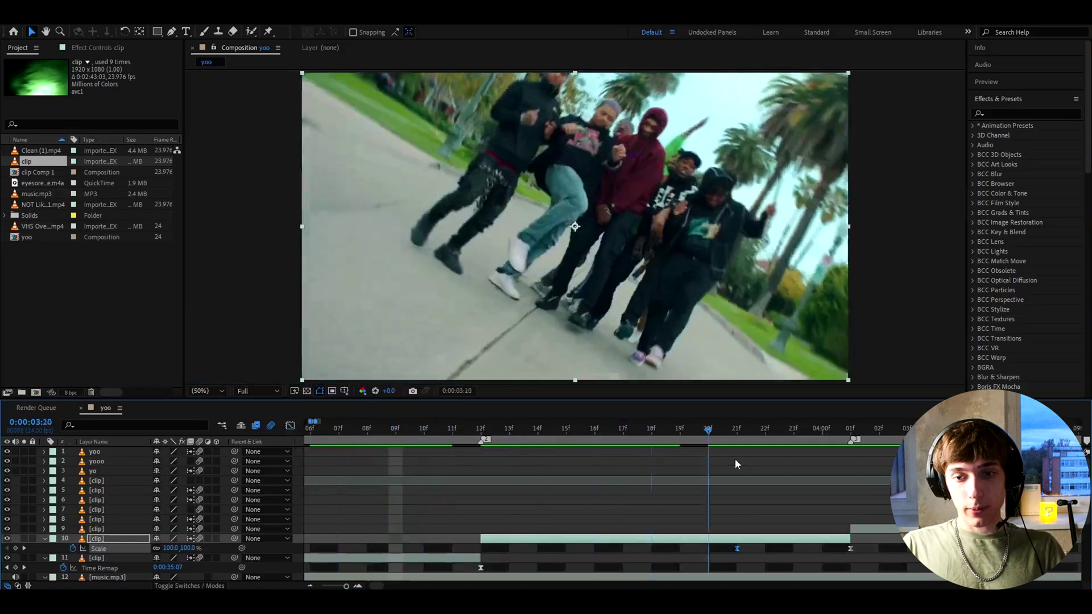
key(space)
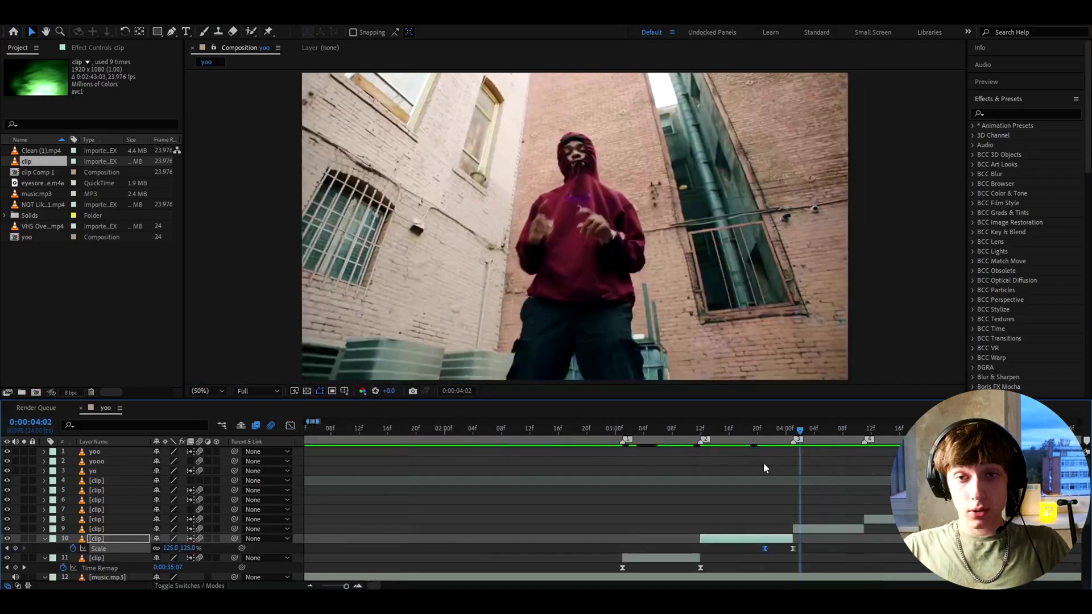
Keyframe clip layer 9's Scale at 122% at the clip's start and move that keyframe to 0:00:04:07
alt+scroll(858, 524, up, 2)
click(732, 436)
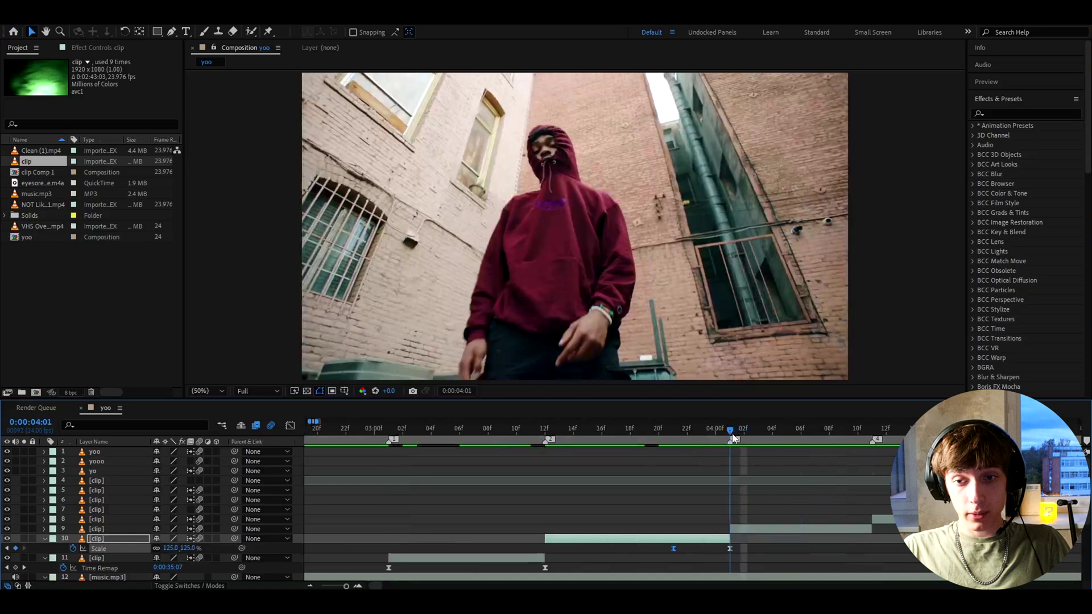
click(750, 529)
key(s)
drag(170, 539, 182, 540)
click(73, 538)
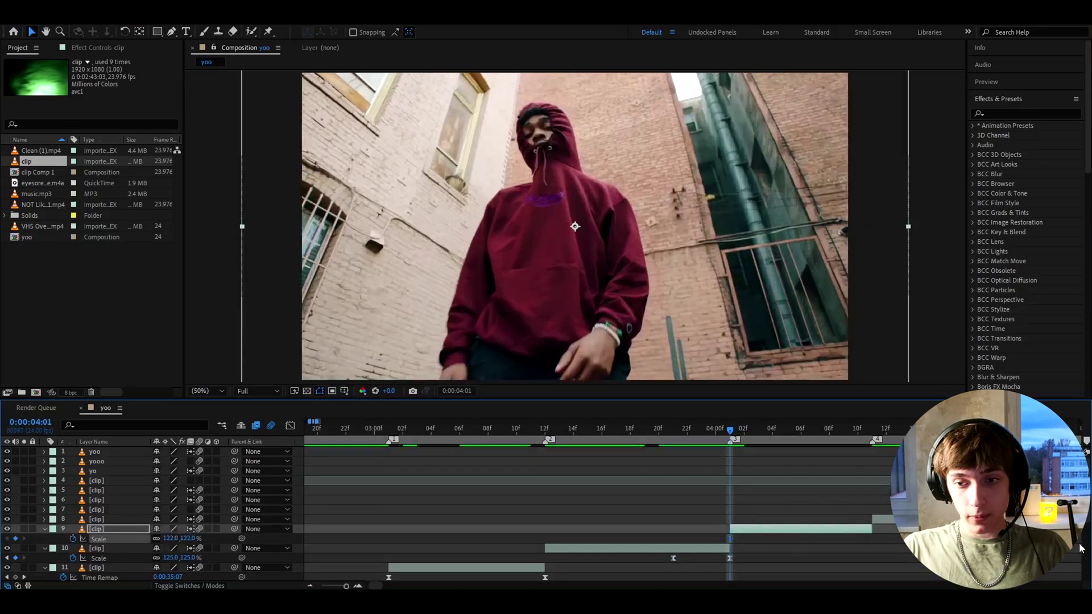
alt+scroll(1067, 564, up, 1)
drag(395, 539, 564, 540)
Set layer 9's Scale to 100% at 0:00:04:10 and move that keyframe to the clip's end at 0:00:04:11
drag(626, 430, 652, 430)
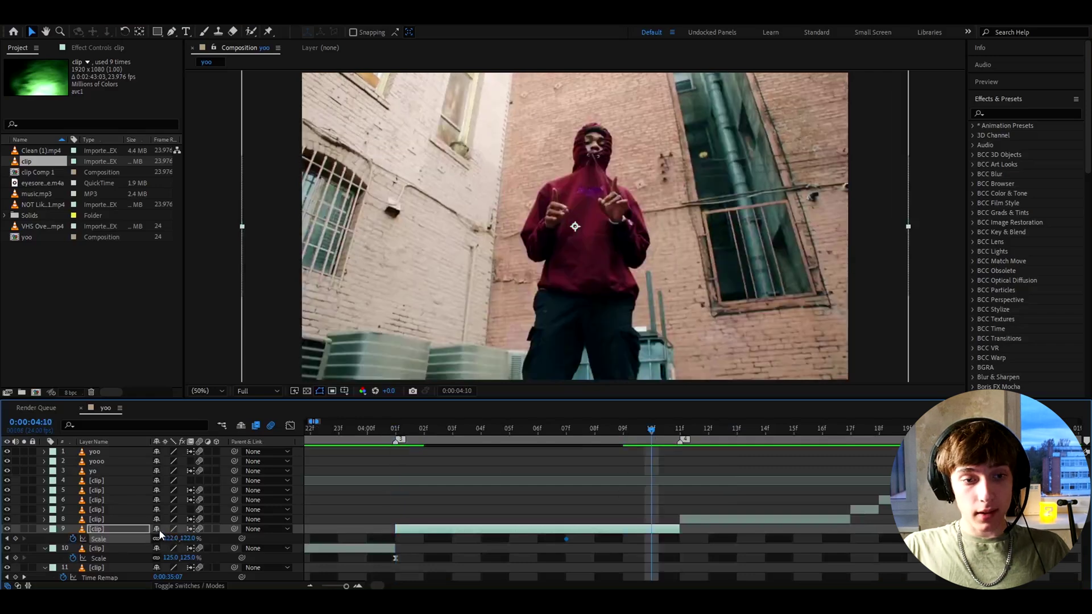
click(171, 539)
text(105.5)
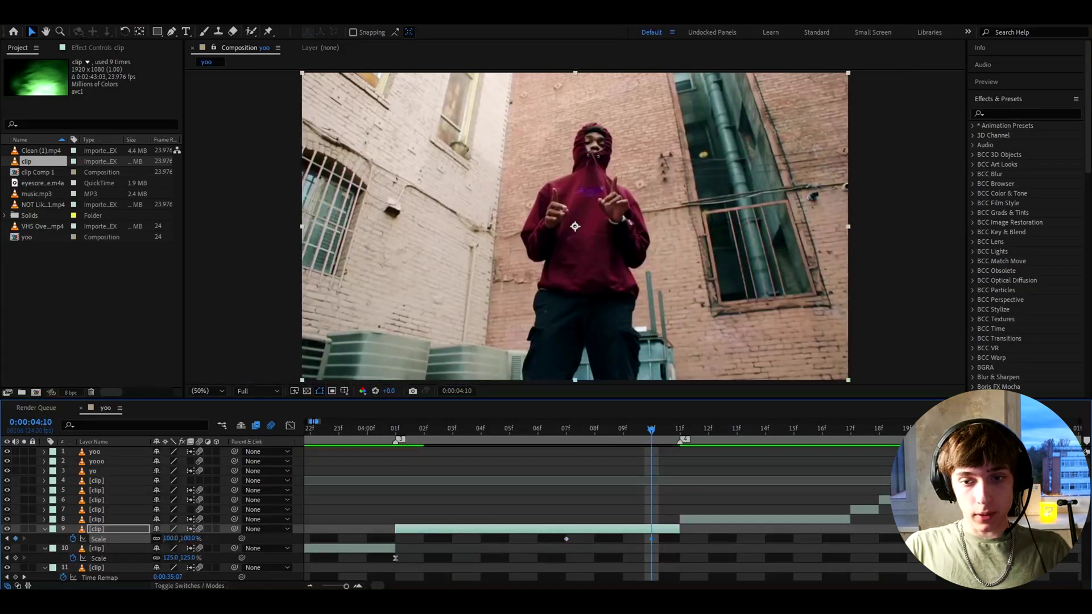
key(Return)
drag(651, 539, 540, 544)
Easy Ease layer 9's two Scale keyframes and reshape the value curve for a slow start and a steep finish
key(F9)
click(290, 426)
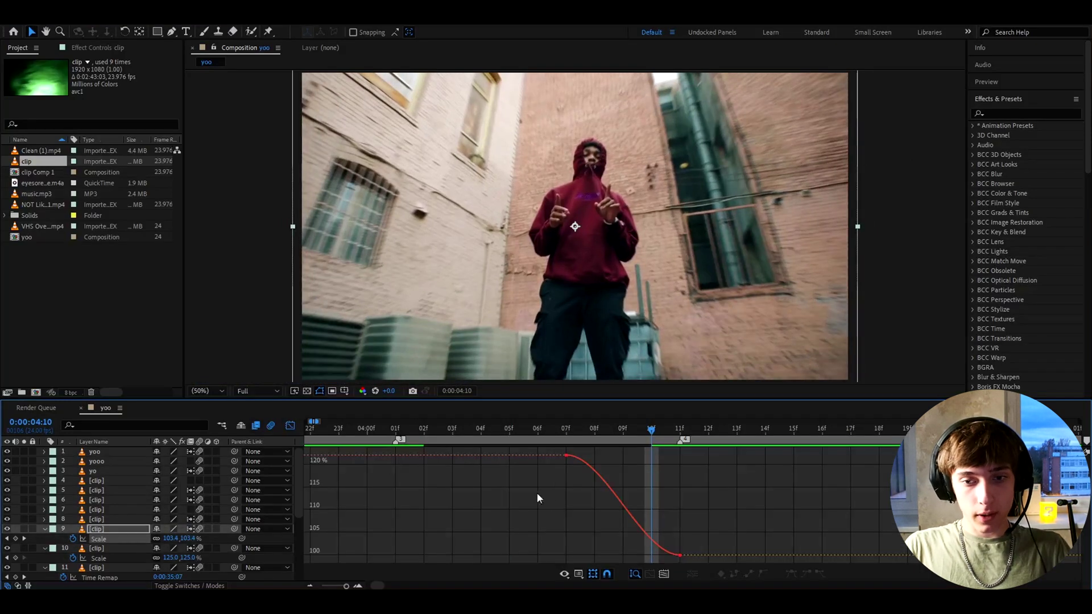
drag(619, 456, 675, 456)
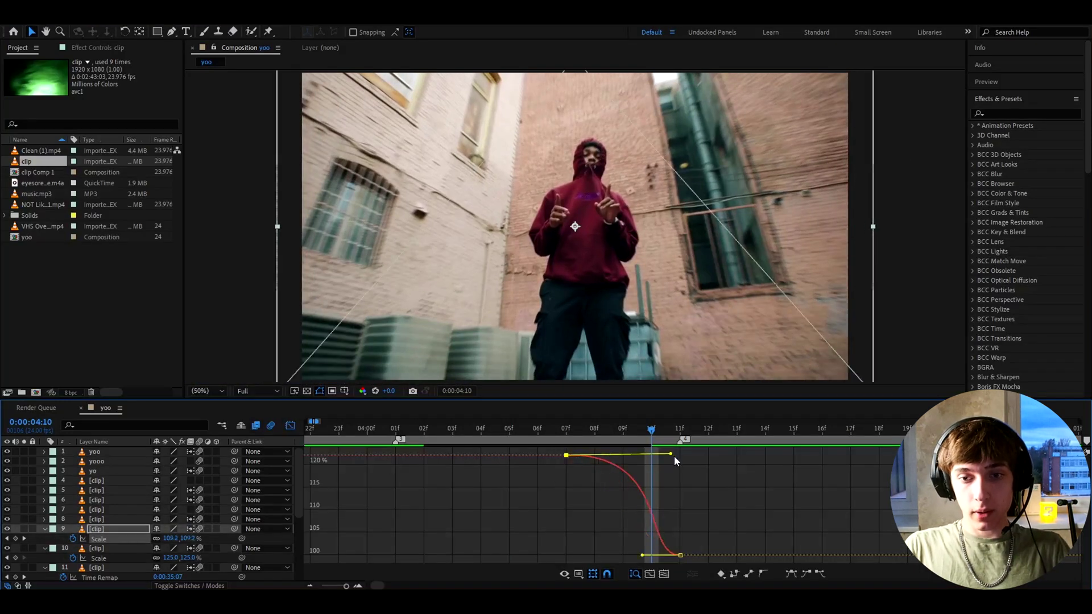
drag(642, 555, 669, 489)
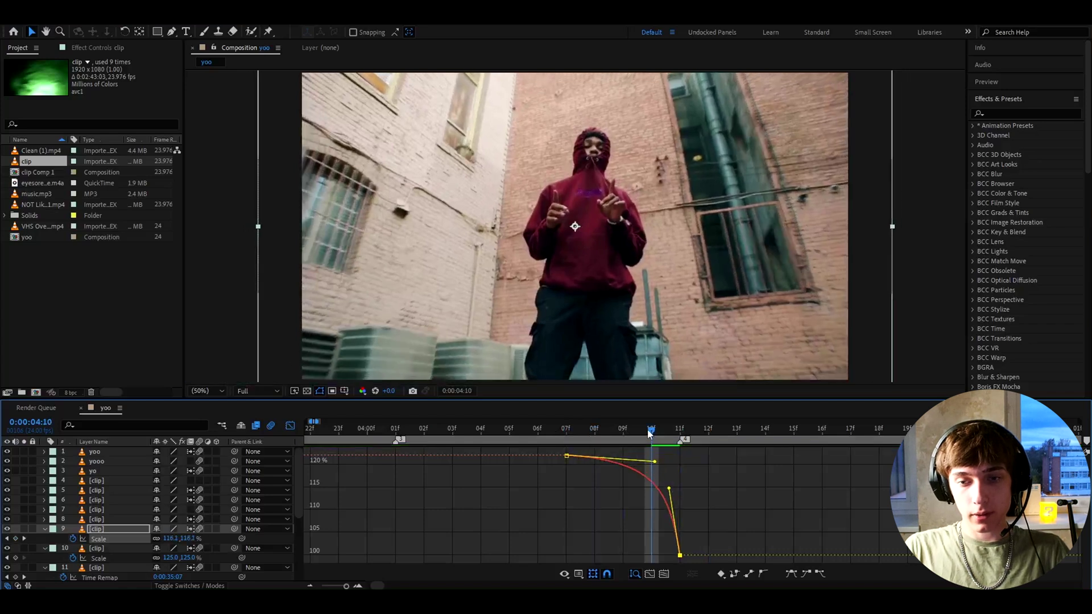
drag(650, 432, 623, 434)
drag(669, 489, 669, 509)
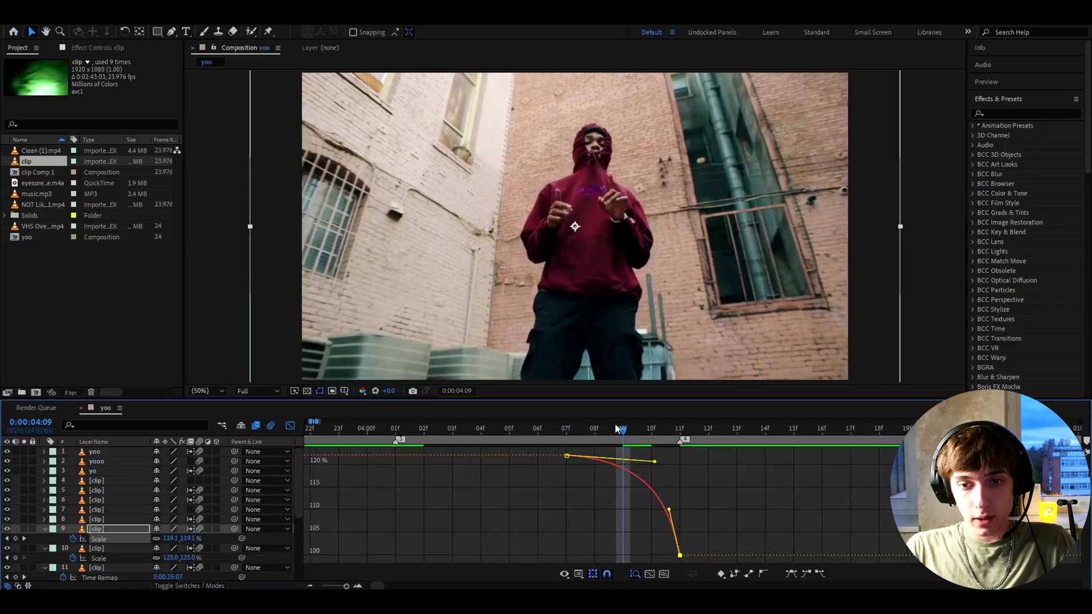
drag(623, 430, 594, 443)
click(292, 426)
Apply the Warp effect to layer 9 and set its Warp Style to FishEye
key(ctrl+space)
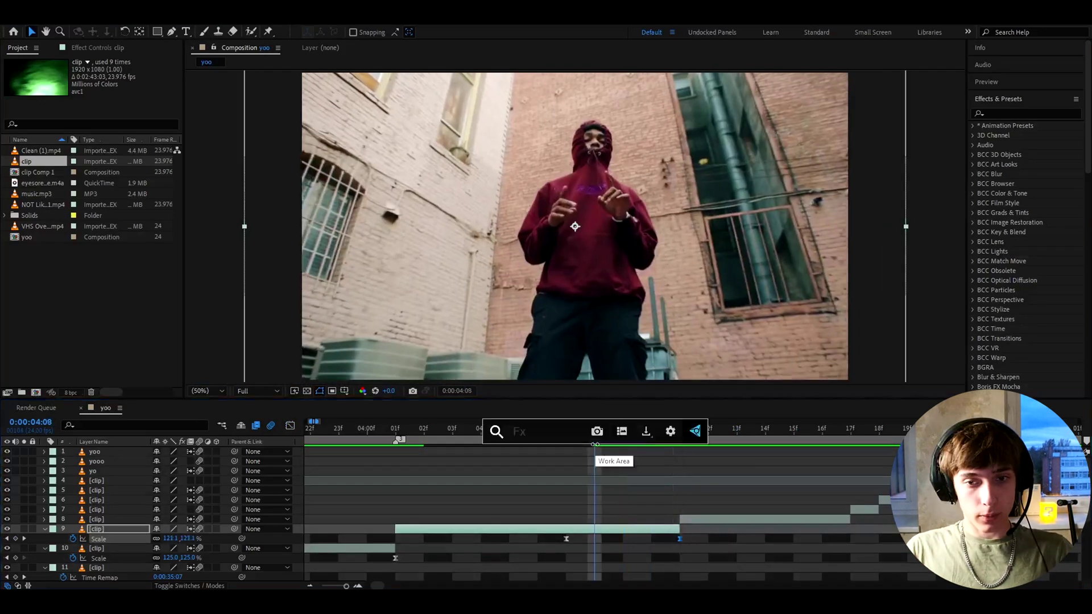
text(wa)
key(Return)
click(110, 83)
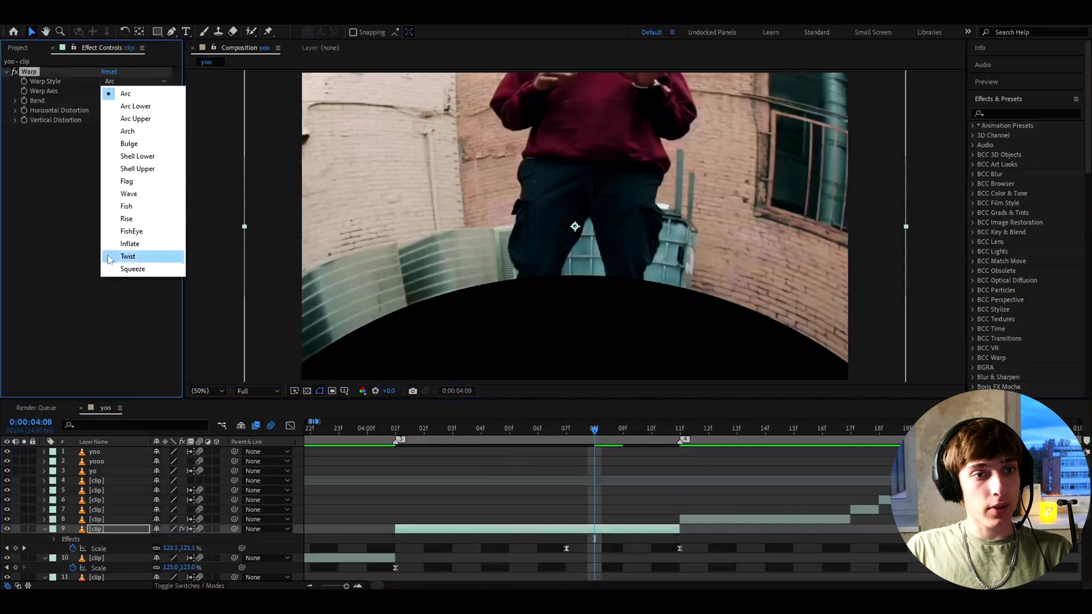
click(132, 231)
Set the Warp effect's Bend to 0 and keyframe it at 0:00:04:08
click(106, 100)
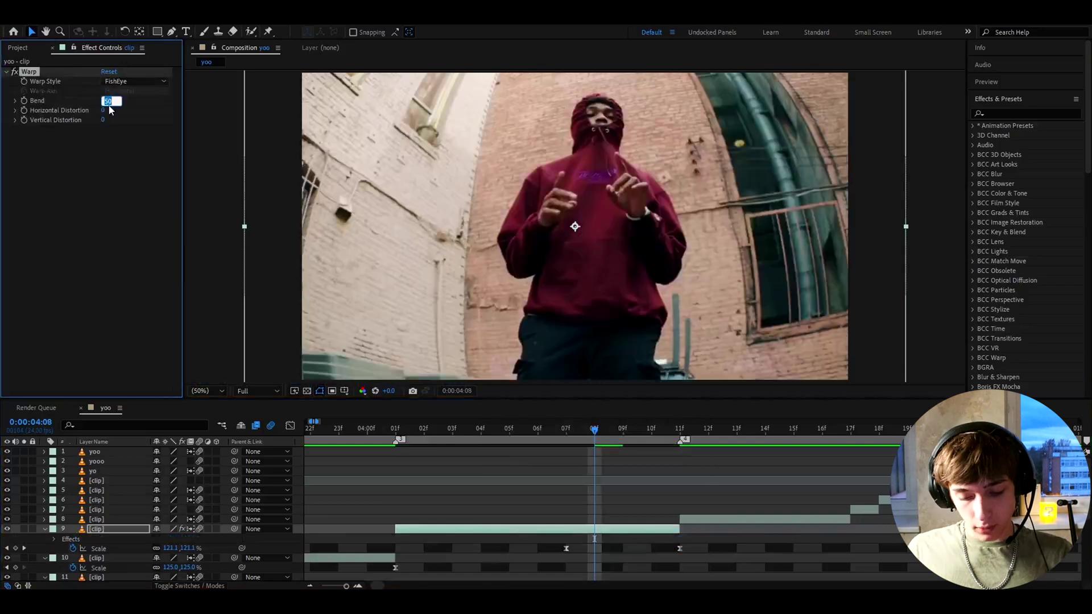
text(0)
key(Return)
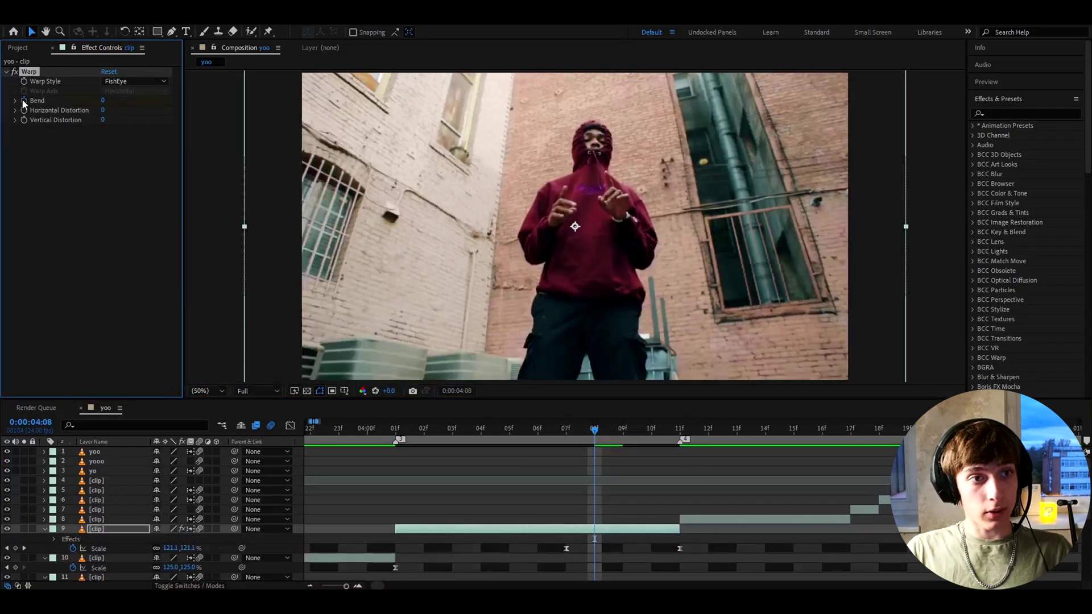
Set the Warp Bend to -70 at 0:00:04:10 and move that keyframe to the clip's end at 0:00:04:11
click(661, 437)
click(103, 101)
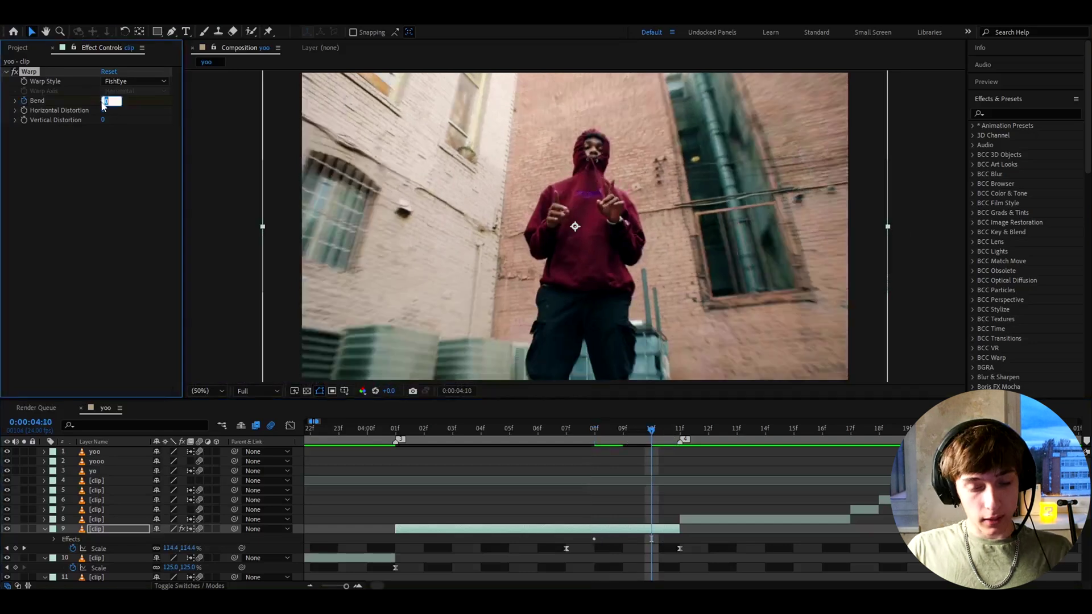
text(-70)
key(Return)
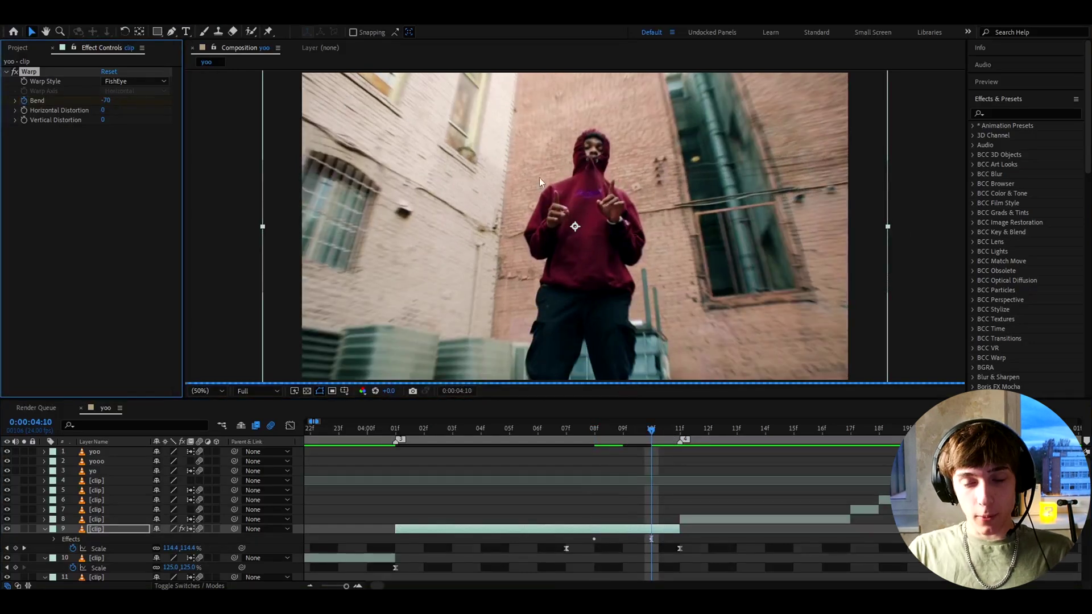
scroll(644, 500, down, 1)
key(u)
drag(652, 529, 558, 531)
Easy Ease layer 9's Bend keyframes and reshape their curve to start slowly and drop steeply at the end
key(F9)
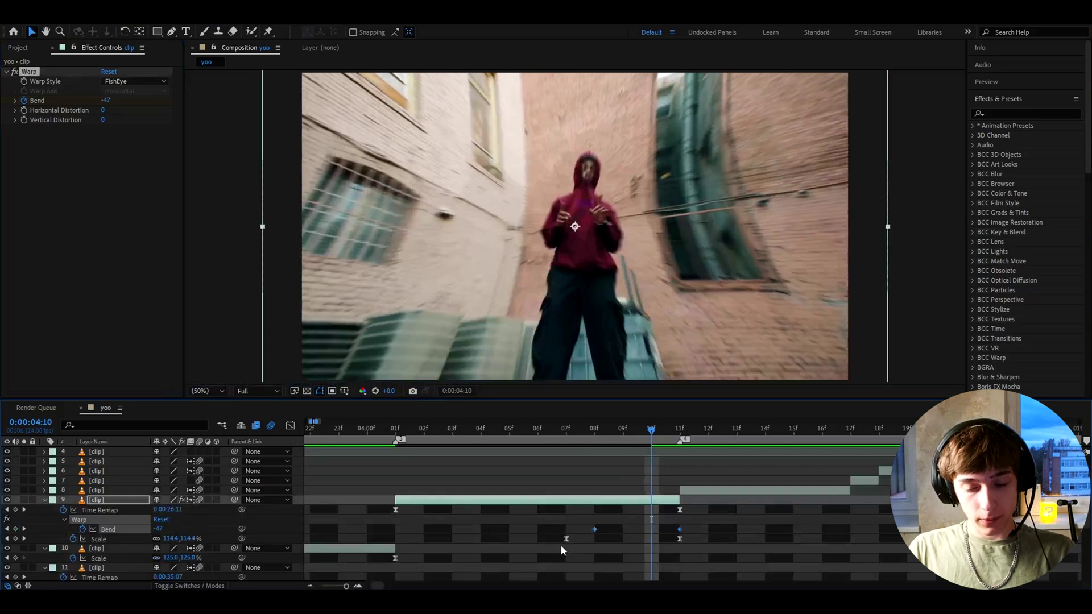
key(shift+F3)
mouse_move(596, 455)
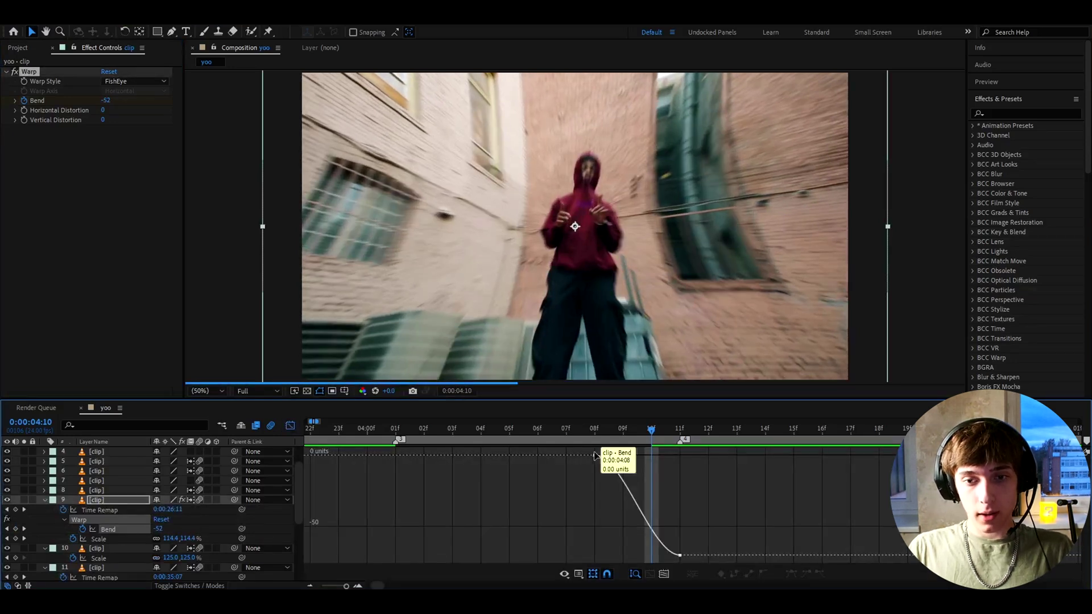
drag(596, 455, 668, 456)
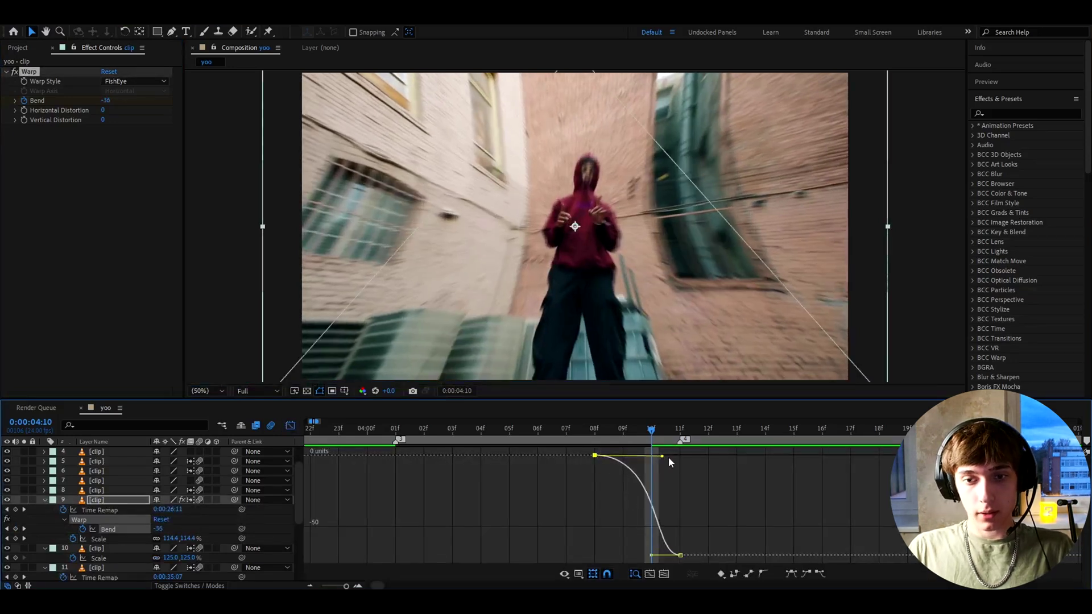
drag(652, 555, 654, 519)
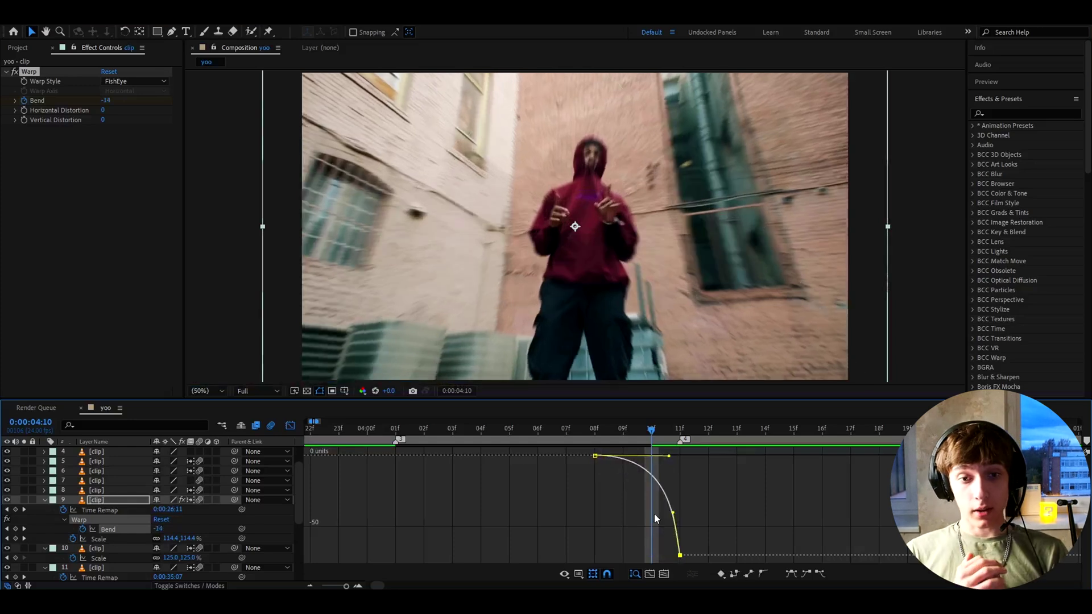
key(shift+F3)
drag(631, 432, 467, 433)
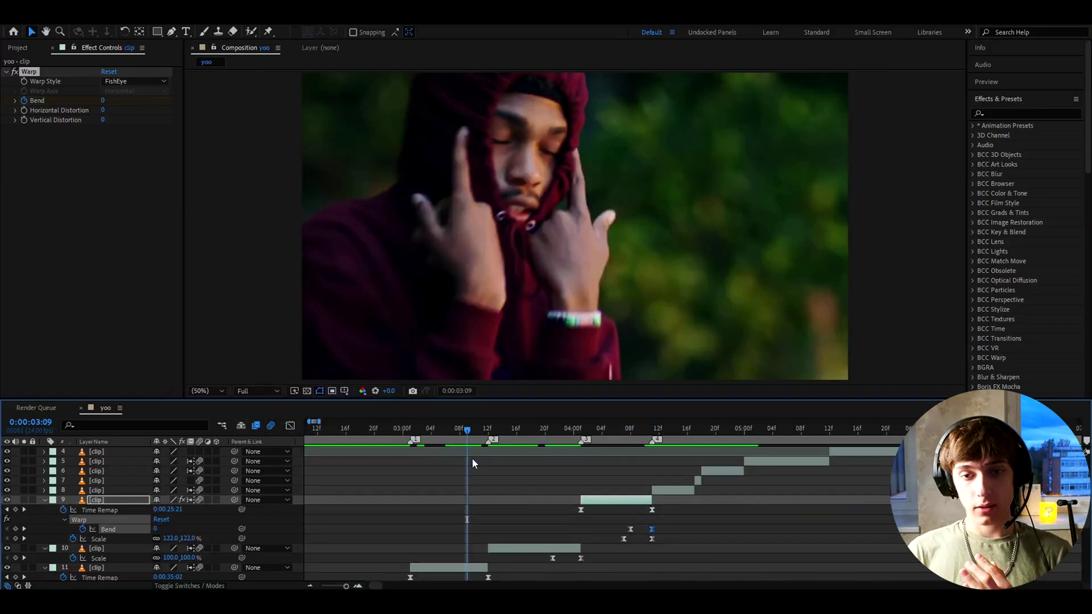
click(503, 430)
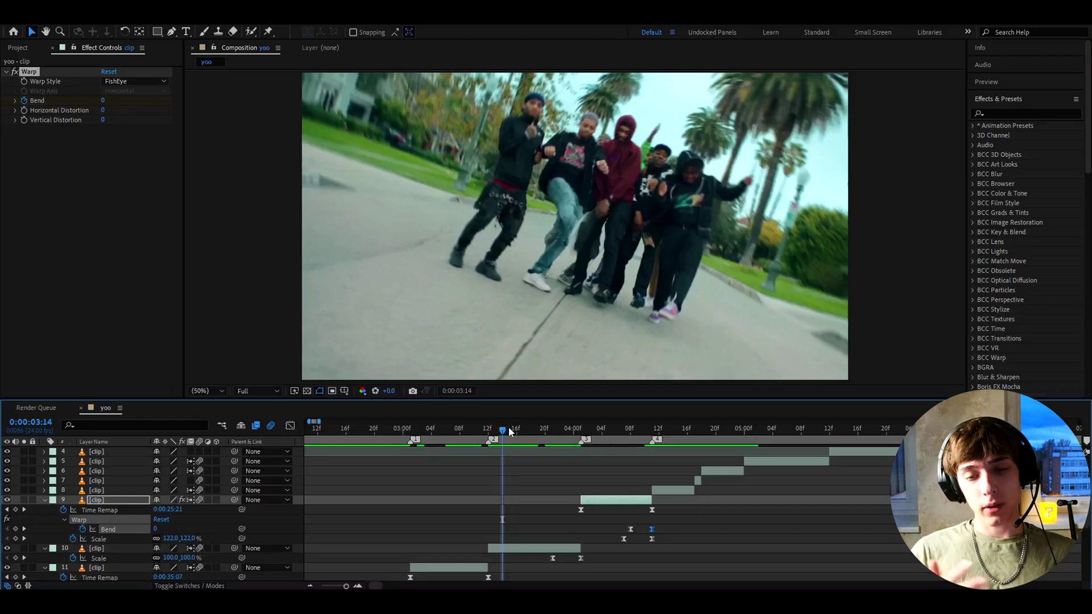
Add an adjustment layer directly above clip layer 11, with the current time at that clip's start, 0:00:03:01
mouse_move(499, 434)
mouse_down()
mouse_move(553, 433)
mouse_move(460, 435)
mouse_move(524, 426)
mouse_move(413, 446)
mouse_up()
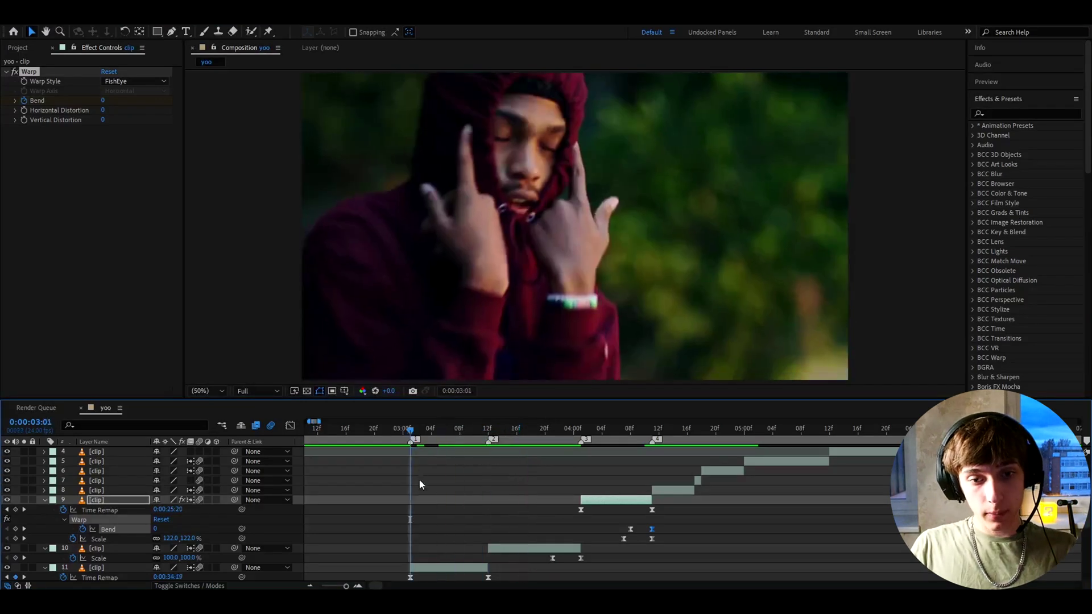
key(equal)
click(443, 568)
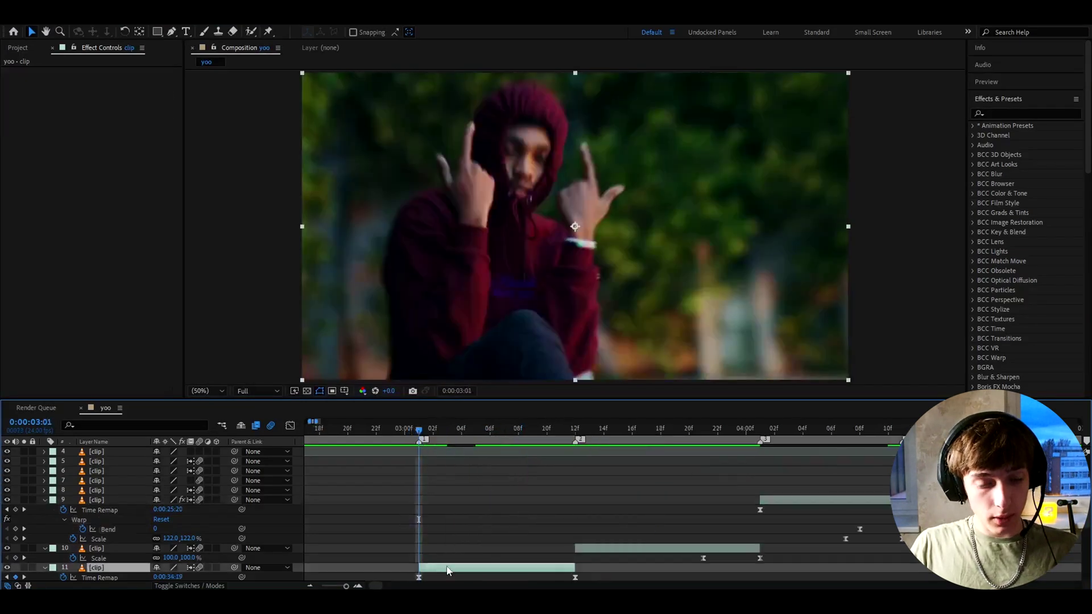
key(equal)
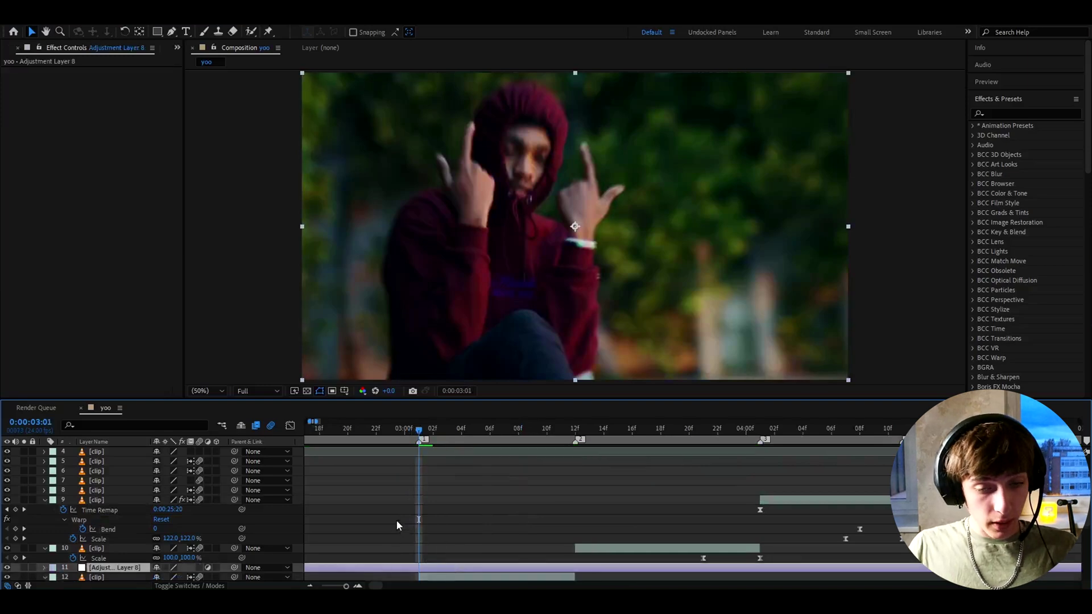
key(ctrl+alt+y)
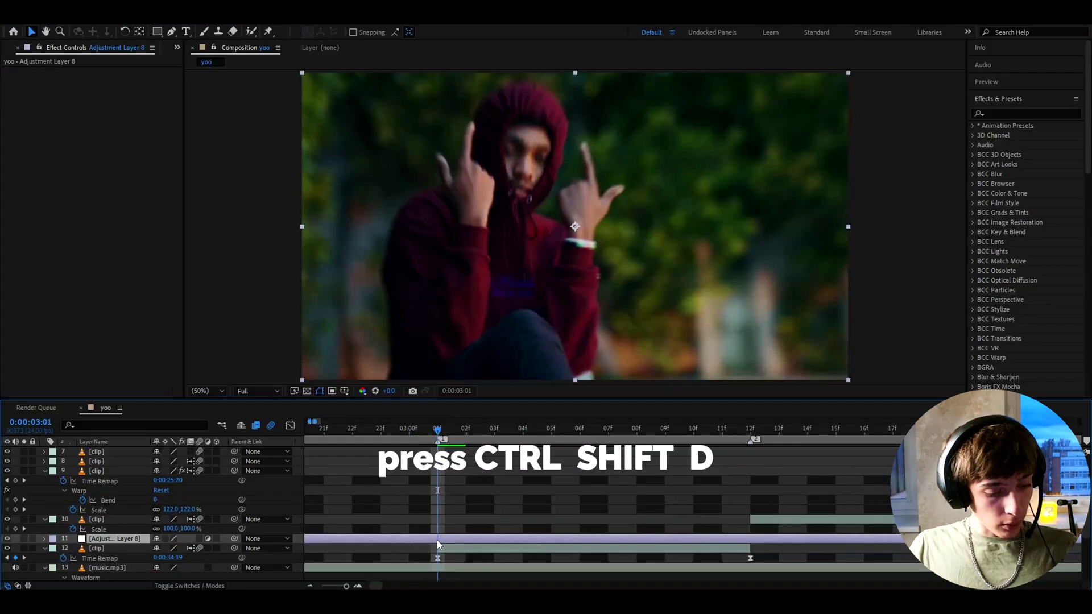
Split the adjustment layer at 0:00:03:01 and delete the part before the clip's start
key(ctrl+shift+d)
click(424, 549)
key(Delete)
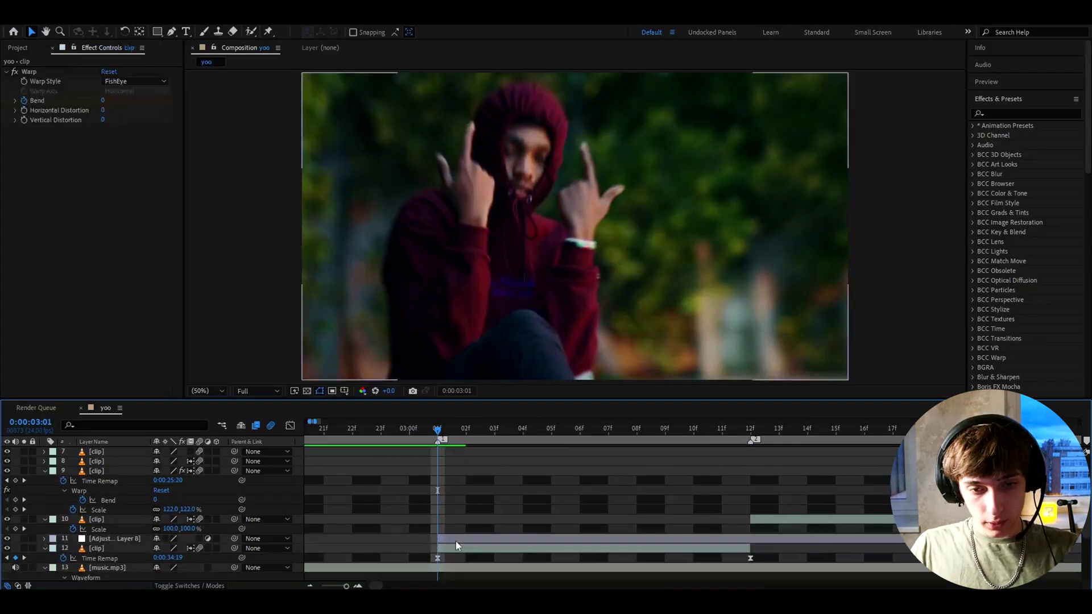
Split the adjustment layer at 0:00:03:03 and delete the part after it, keeping a two-frame piece at the clip's start
click(465, 429)
drag(476, 428, 439, 430)
key(ctrl+shift+d)
key(Delete)
click(460, 533)
Try an Exposure effect on the short adjustment layer, keyframing it from a raised value at 0:00:03:01 to a lower one at 0:00:03:03
key(ctrl+space)
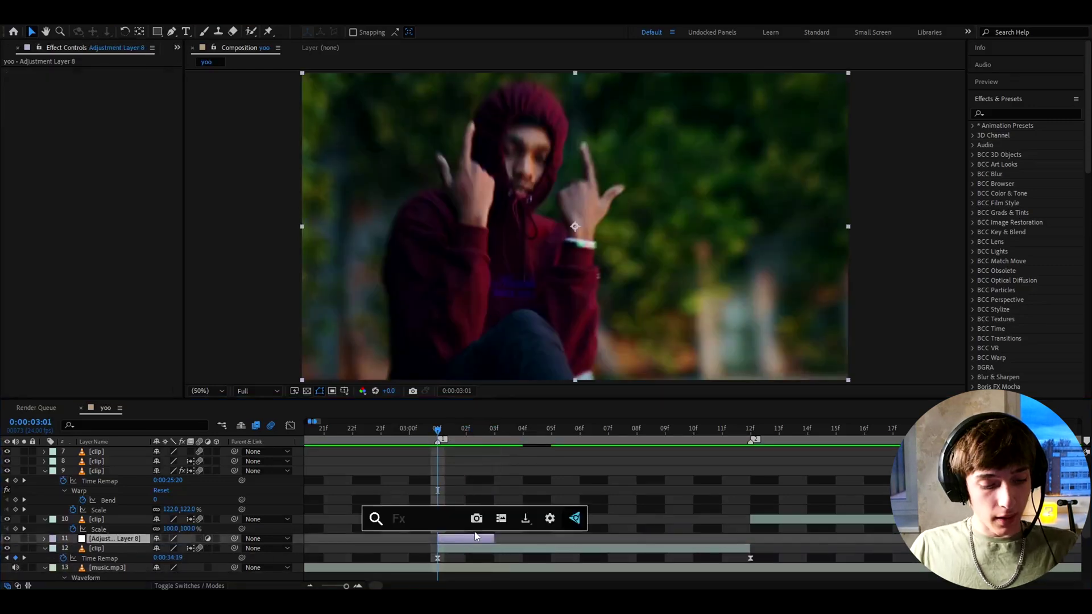
text(ex)
click(421, 492)
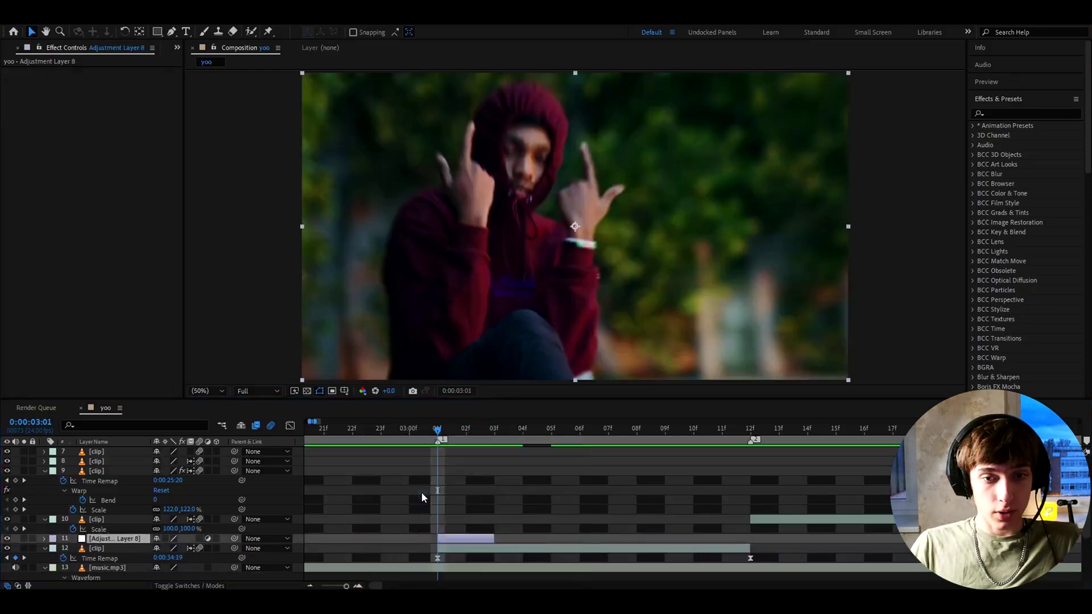
drag(108, 101, 150, 85)
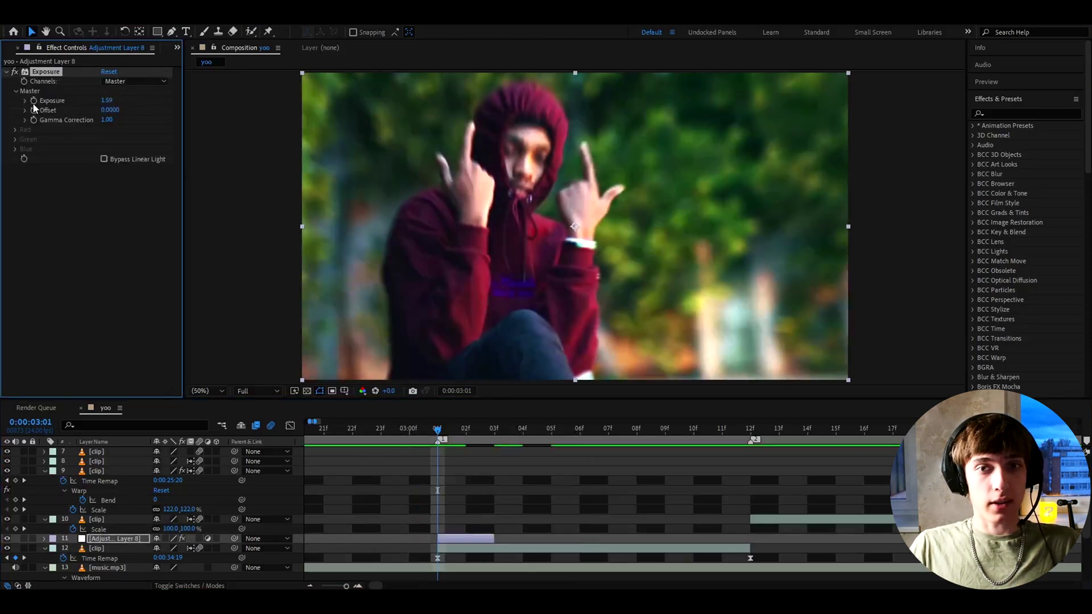
drag(439, 429, 494, 430)
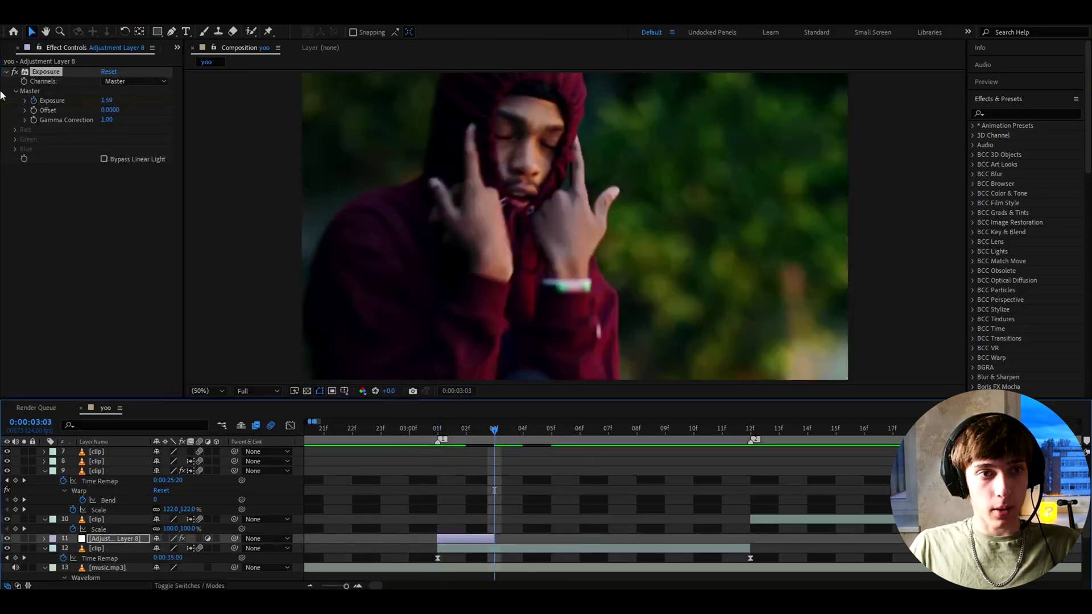
drag(106, 100, 53, 109)
drag(553, 430, 395, 438)
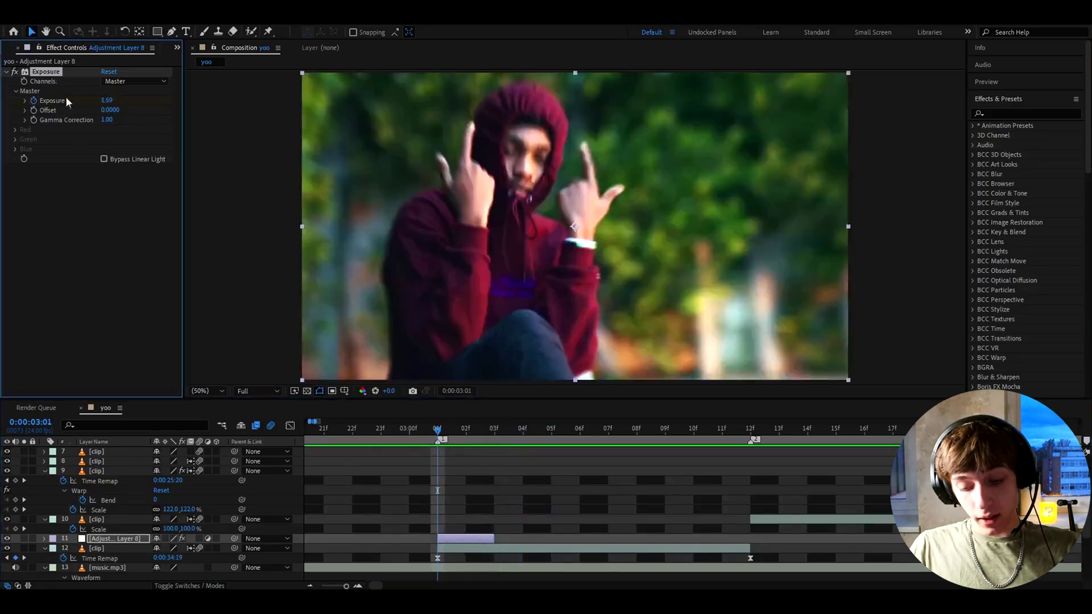
key(Delete)
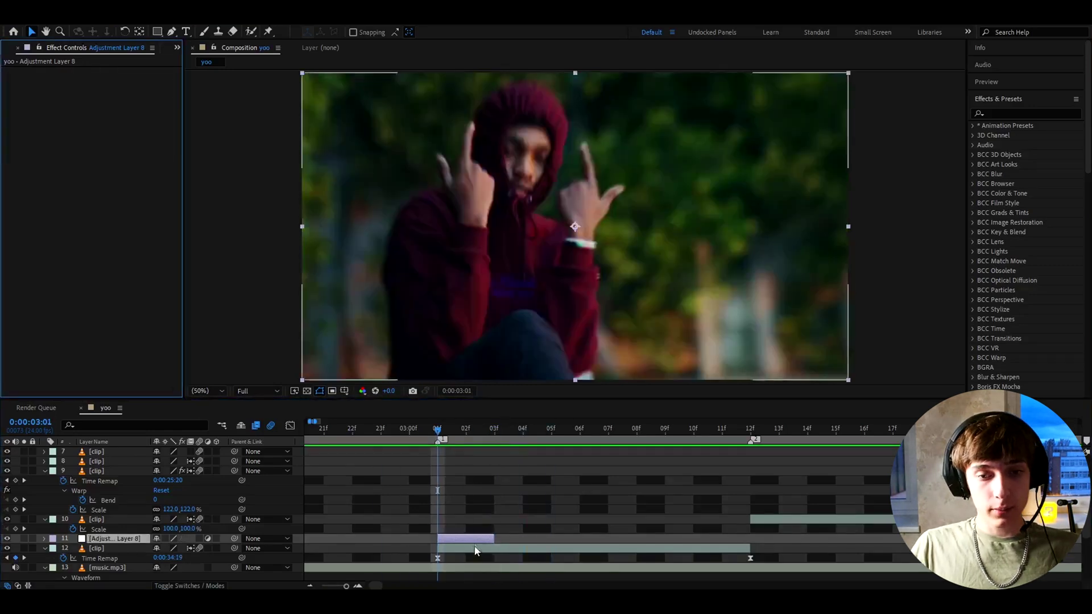
Apply Deep Glow to the short adjustment layer, set its Exposure to 0.6 and keyframe it at 0:00:03:01
key(ctrl+space)
text(de)
click(409, 475)
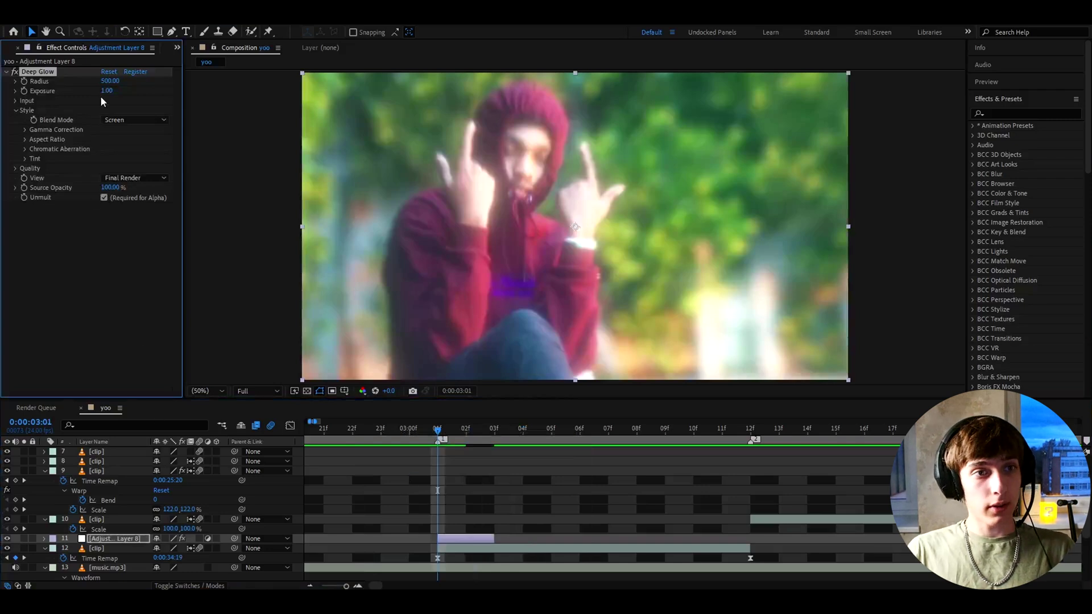
drag(107, 91, 88, 94)
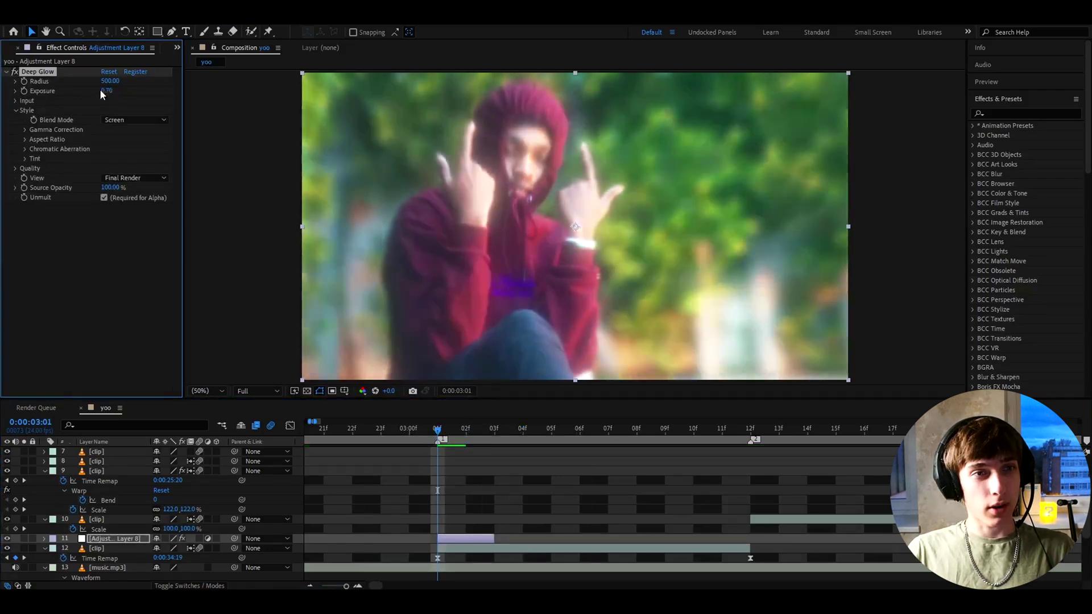
click(105, 90)
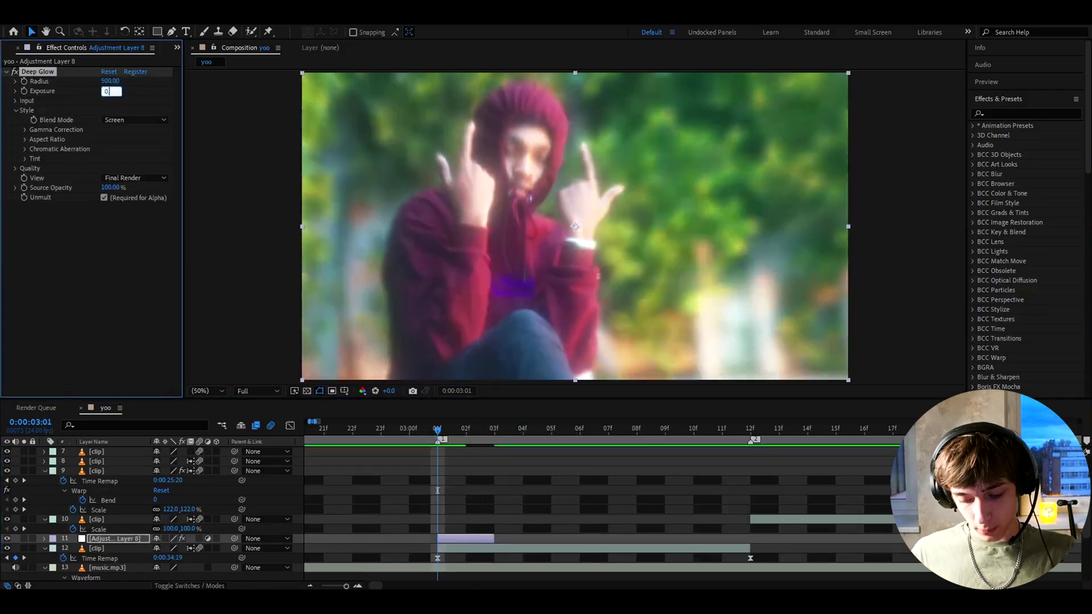
key(Return)
click(24, 91)
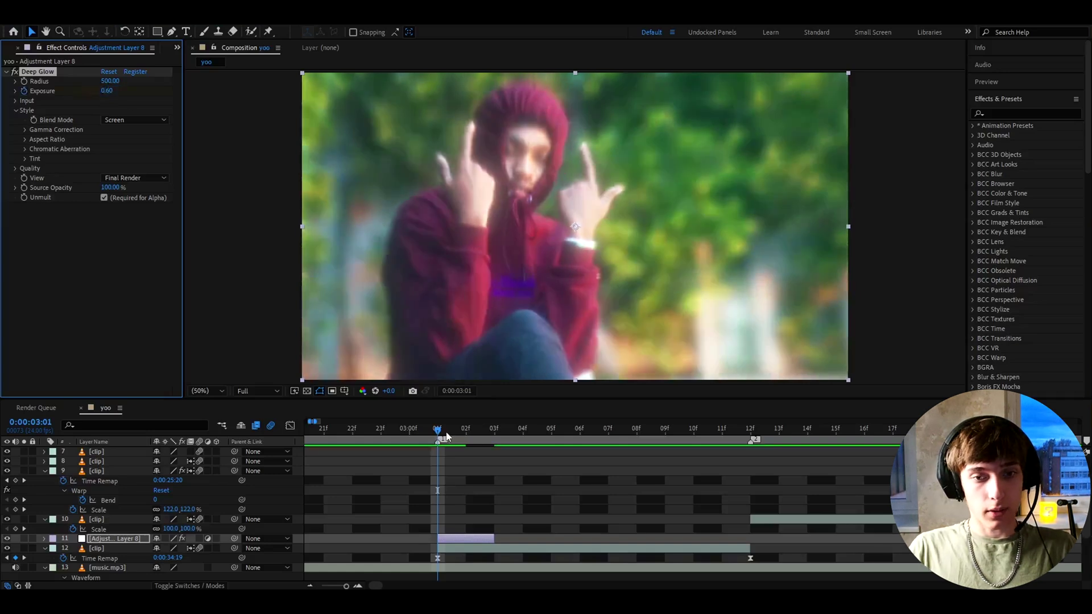
Set the Deep Glow Exposure to 0.4 at 0:00:03:03 and preview the glow from just before the cut
drag(447, 432, 490, 435)
click(491, 435)
click(106, 91)
text(0)
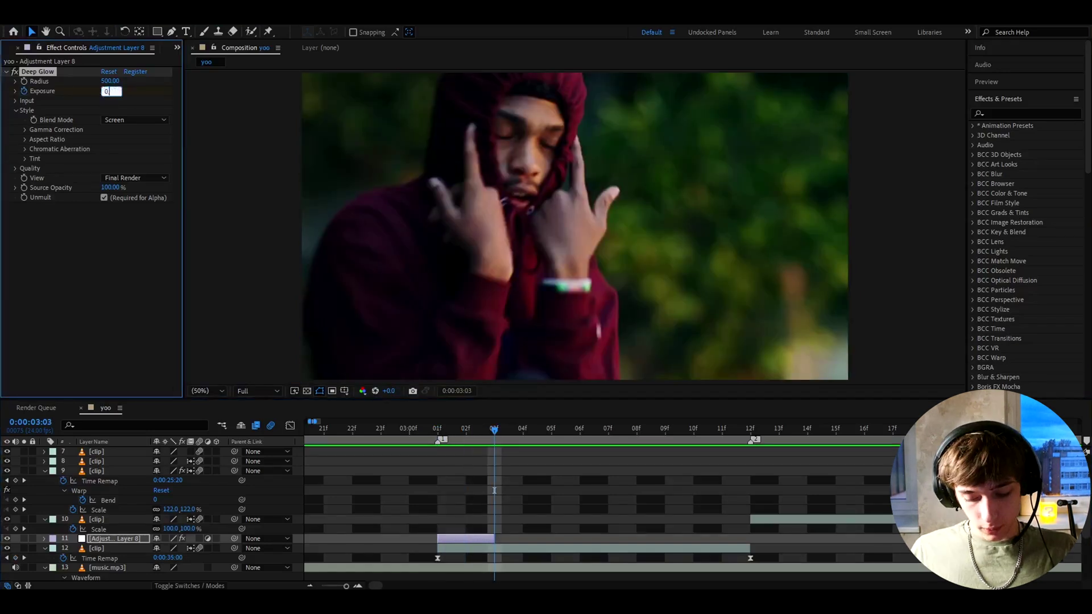
text(.1)
key(Return)
click(387, 432)
key(space)
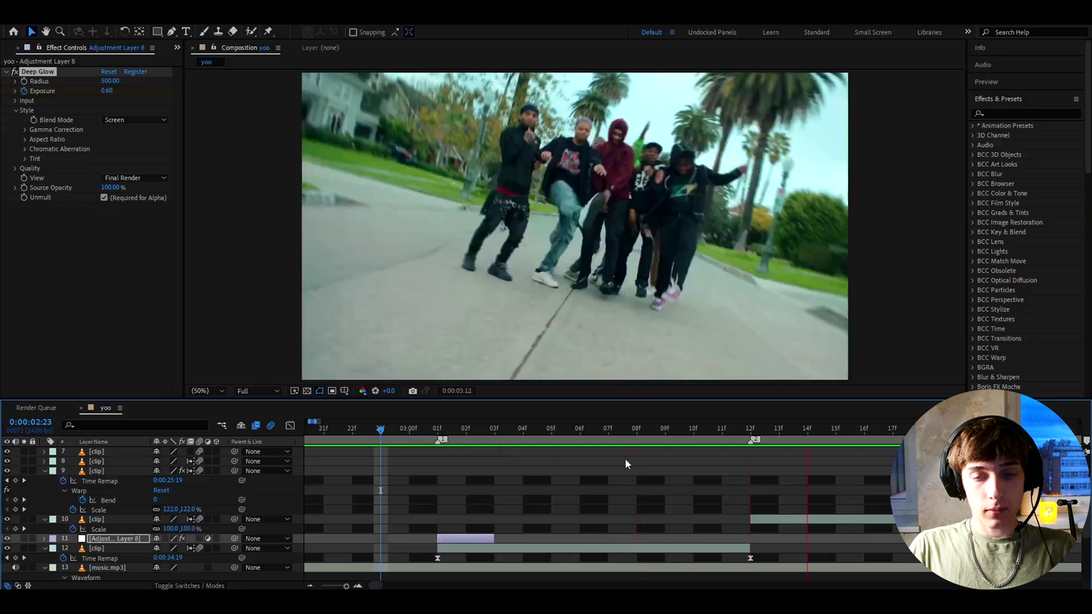
key(space)
Set the Deep Glow Exposure at 0:00:03:01 to 0.2 and reveal the adjustment layer's keyframed properties
drag(507, 435, 472, 436)
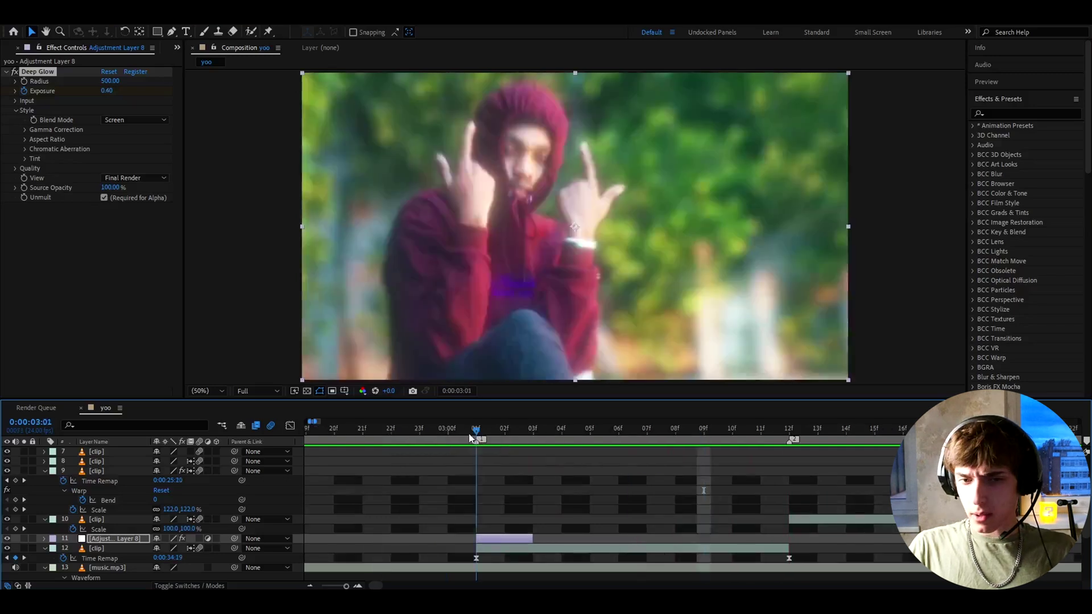
click(106, 91)
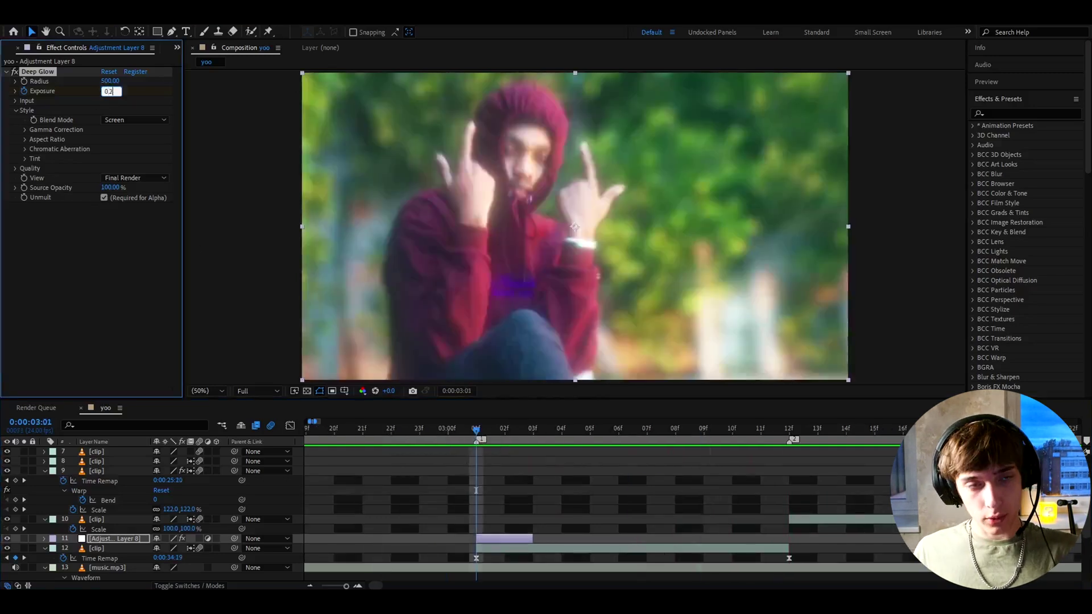
text(0.2)
key(Return)
click(499, 426)
key(u)
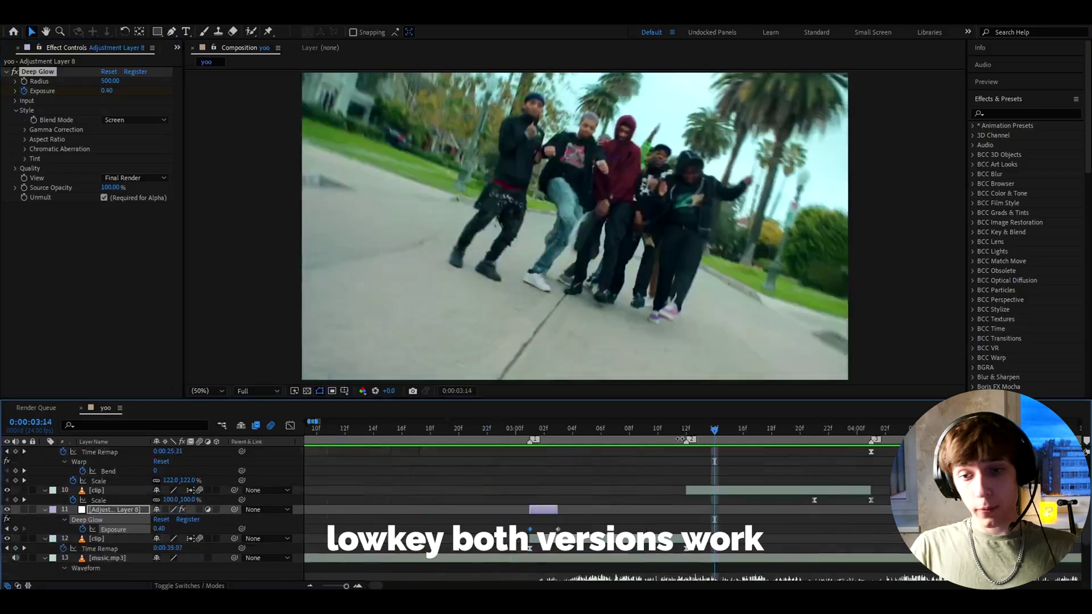
drag(705, 433, 530, 447)
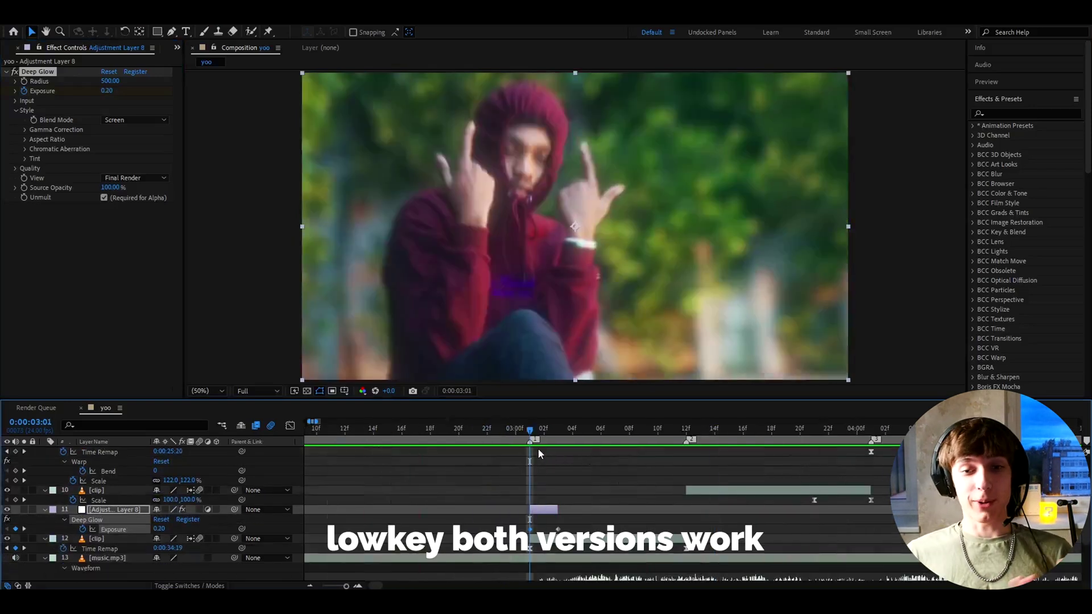
scroll(674, 506, up, 2)
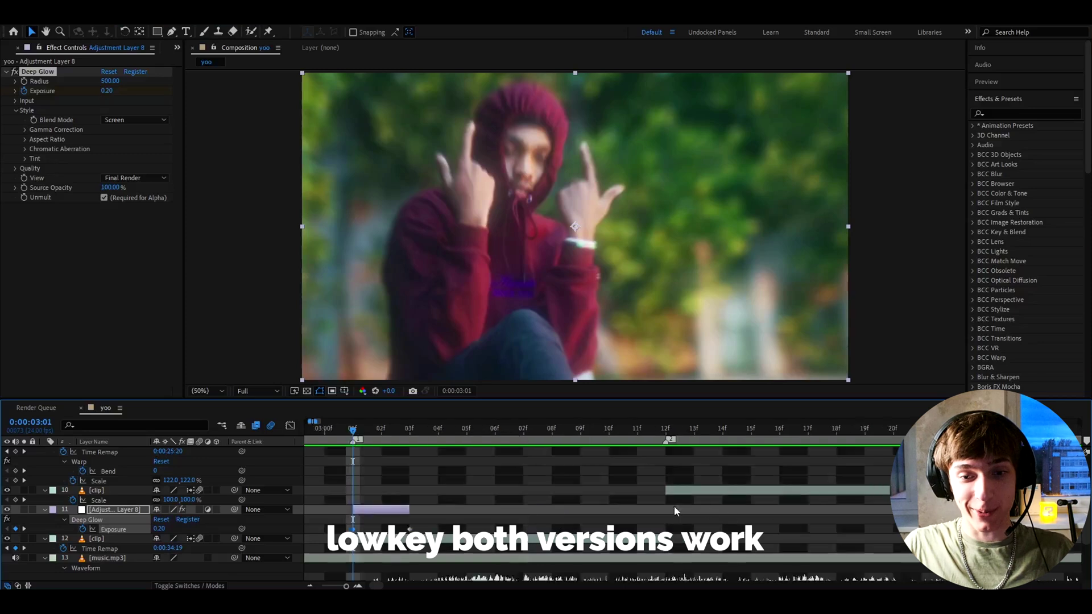
Duplicate the glow adjustment layer, move the copy to start at 0:00:03:11 and stack it above the next clip, straddling the cut
click(374, 506)
key(ctrl+d)
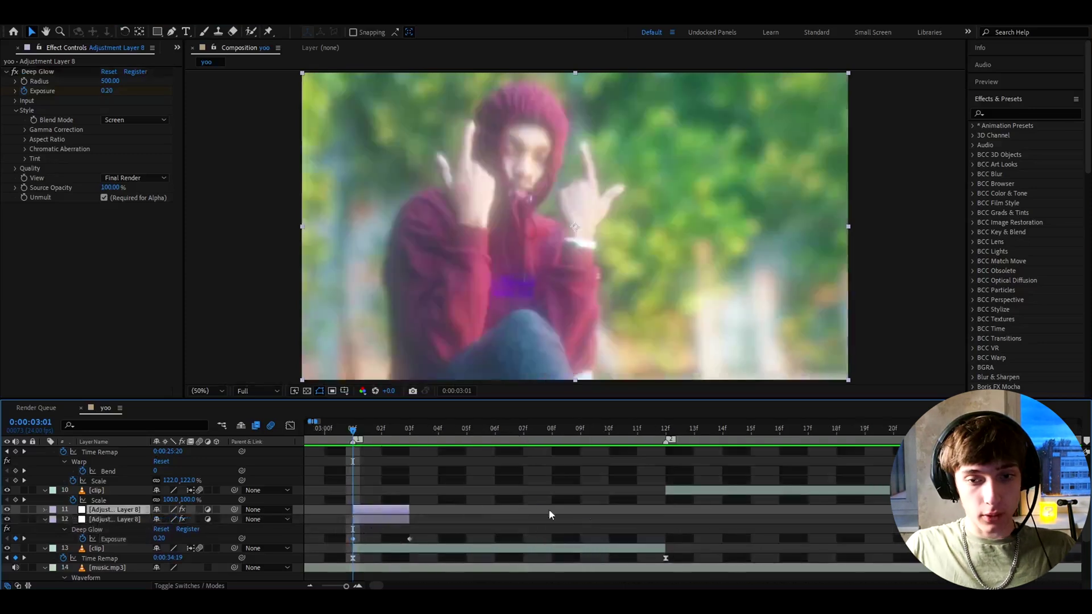
drag(371, 514, 654, 512)
key(ctrl+])
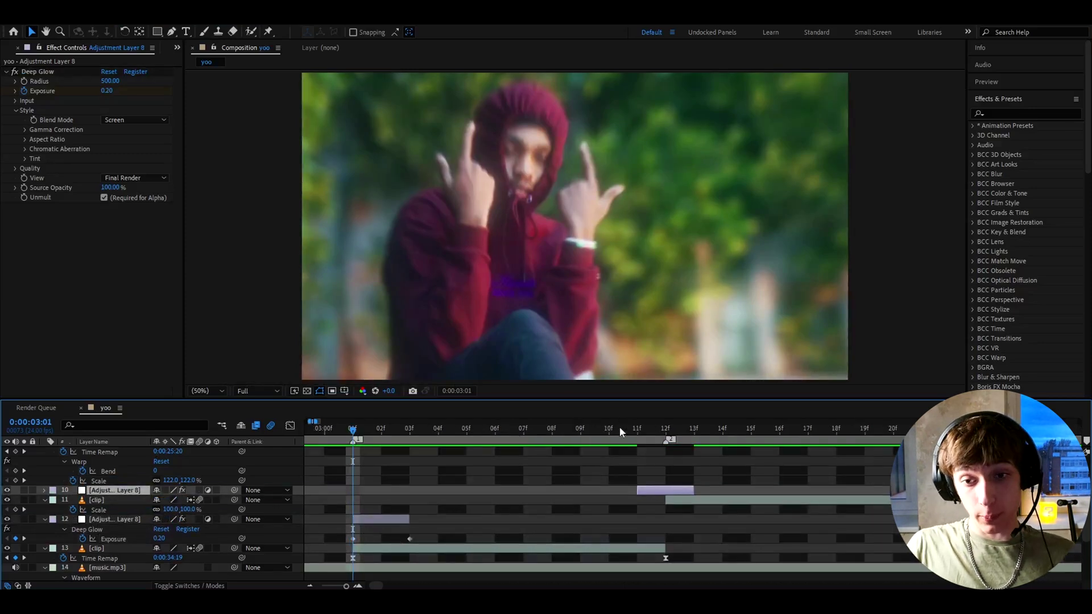
click(632, 429)
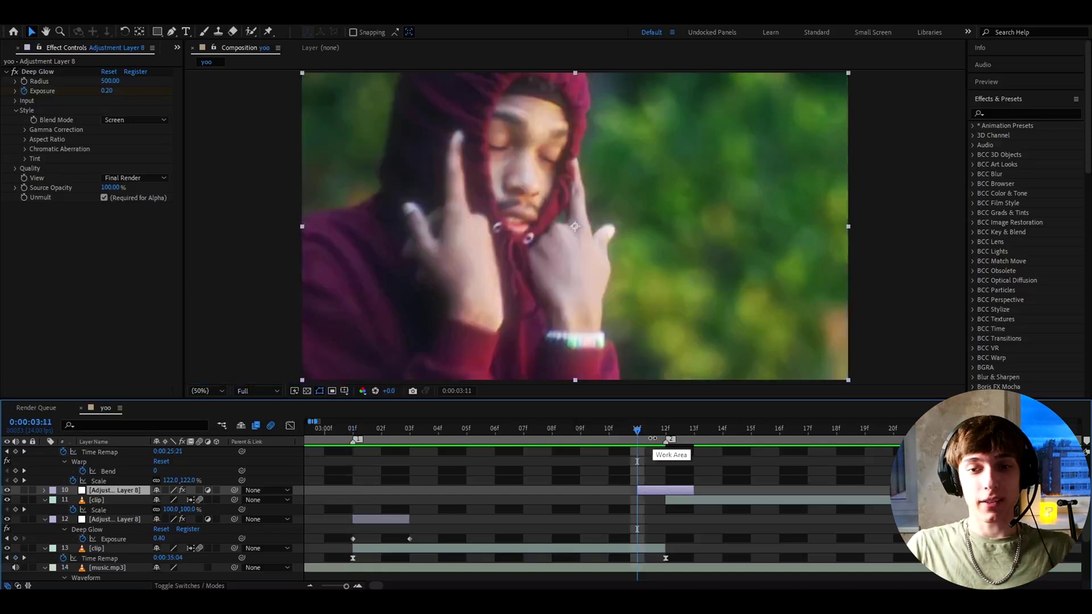
drag(660, 432, 523, 446)
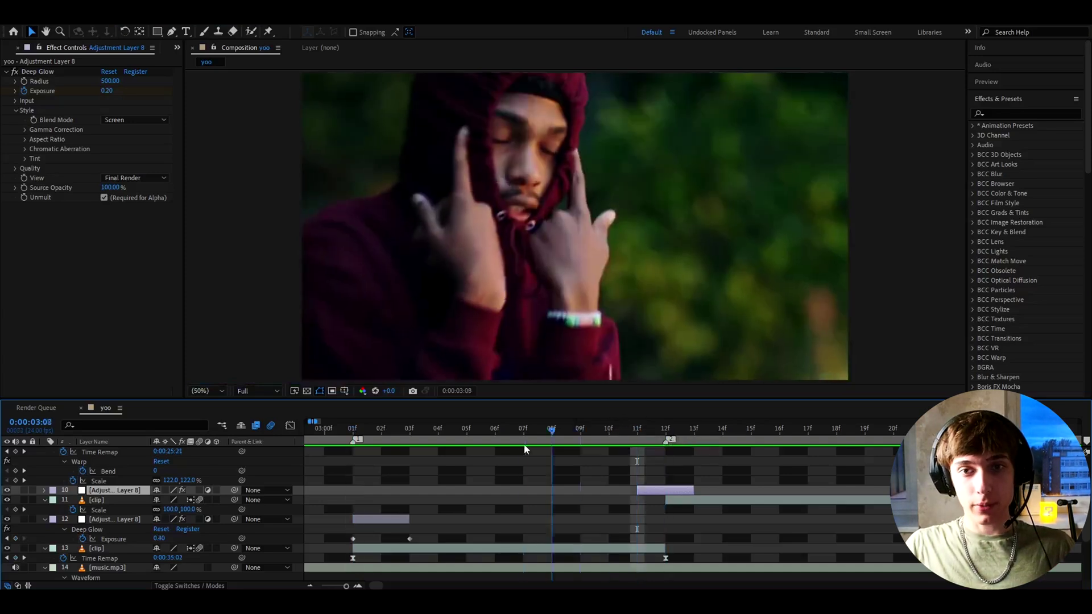
key(space)
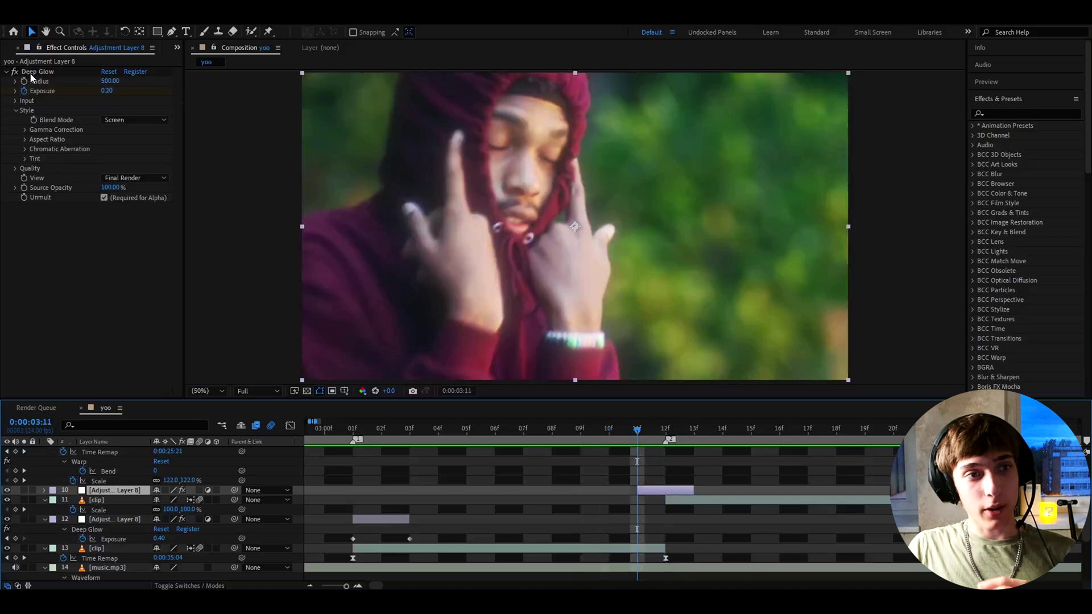
Replace Deep Glow on the duplicated adjustment layer with Directional Blur and set its Direction to 90°
click(31, 74)
key(Delete)
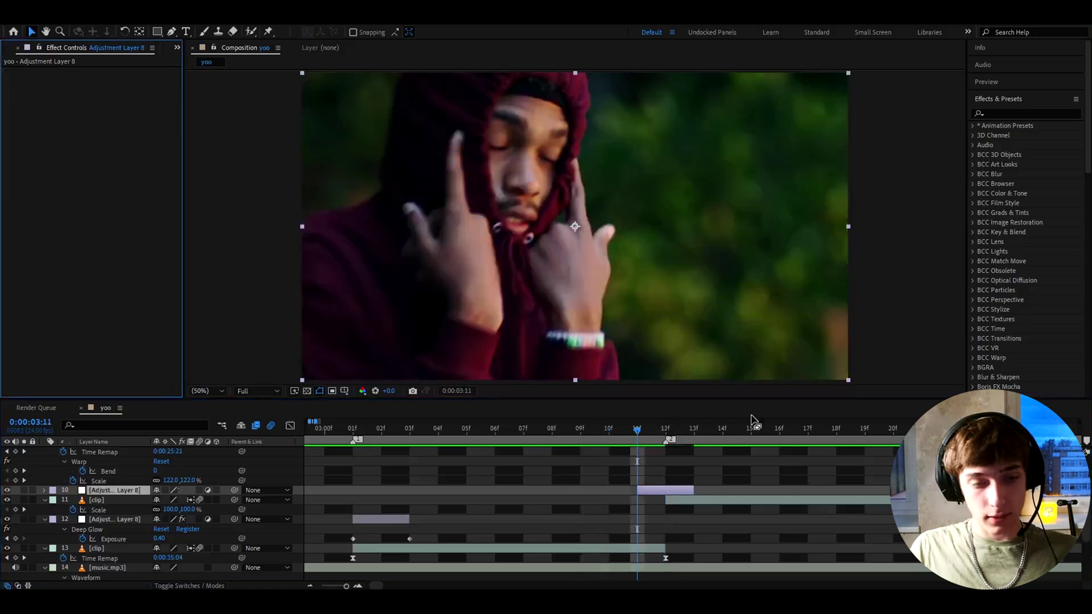
key(ctrl+space)
text(direc)
click(664, 435)
click(114, 82)
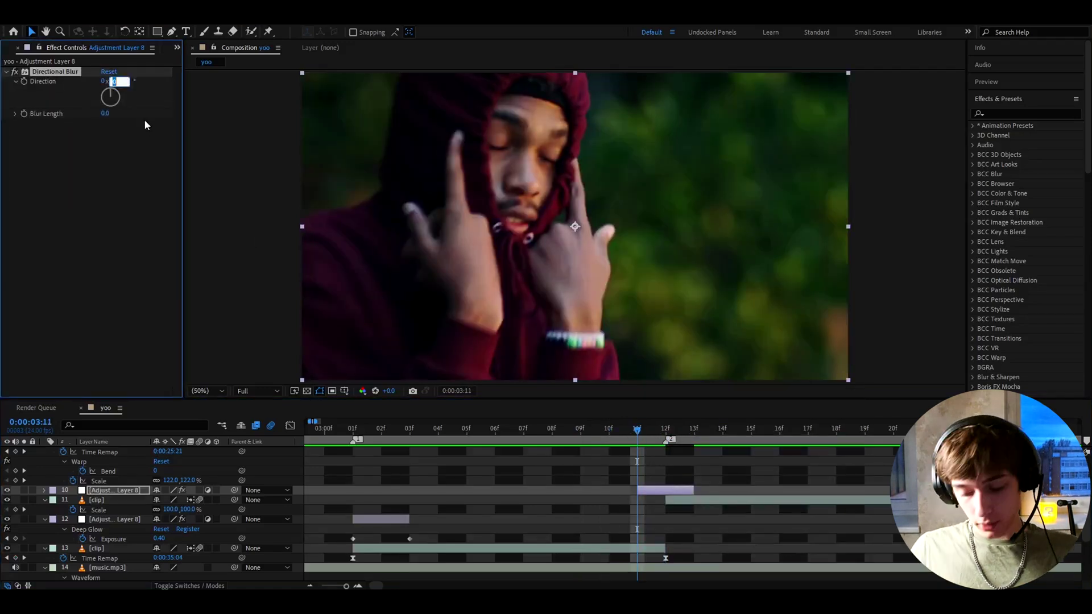
text(90)
key(Return)
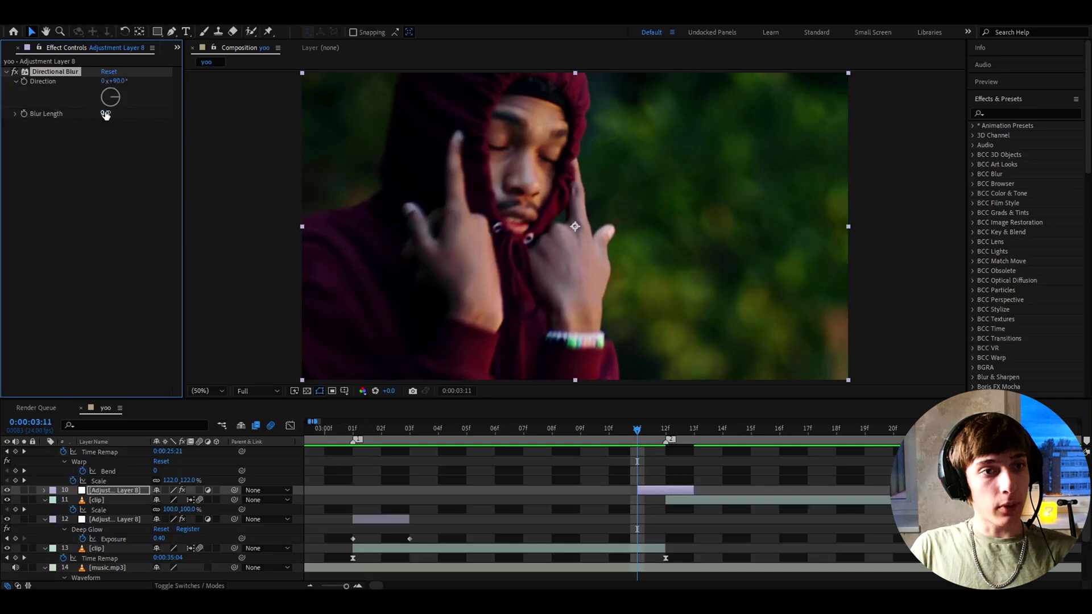
Keyframe the Directional Blur's Blur Length at 81.3 at 0:00:03:11 and 20 at 0:00:03:13, and preview the cut
drag(138, 103, 586, 130)
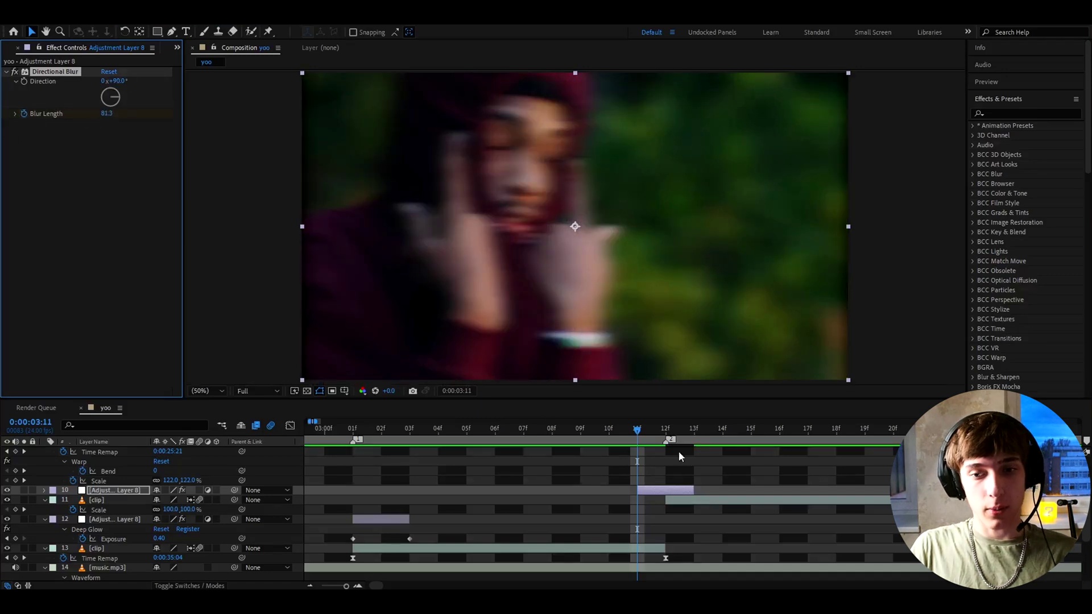
drag(639, 428, 694, 427)
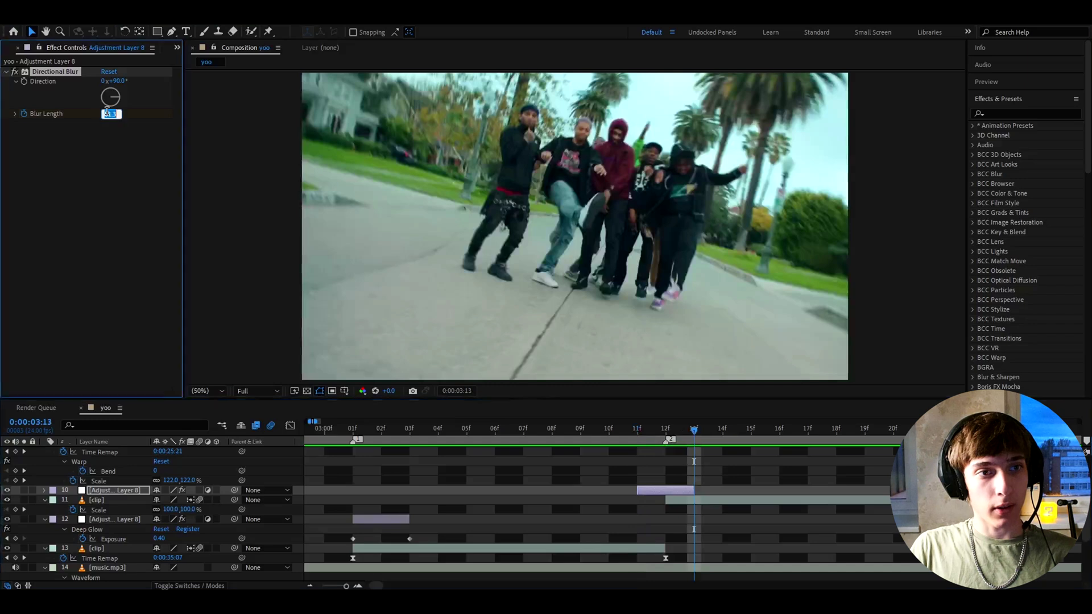
click(563, 424)
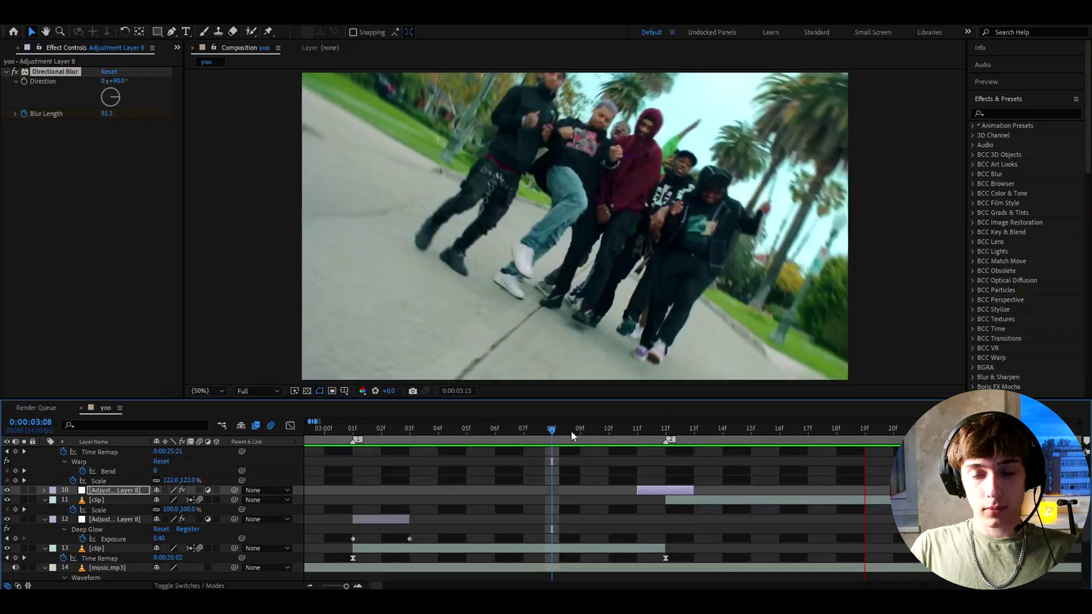
Stop the preview and extend the work area's start back to the beginning of the composition
scroll(574, 433, down, 2)
key(space)
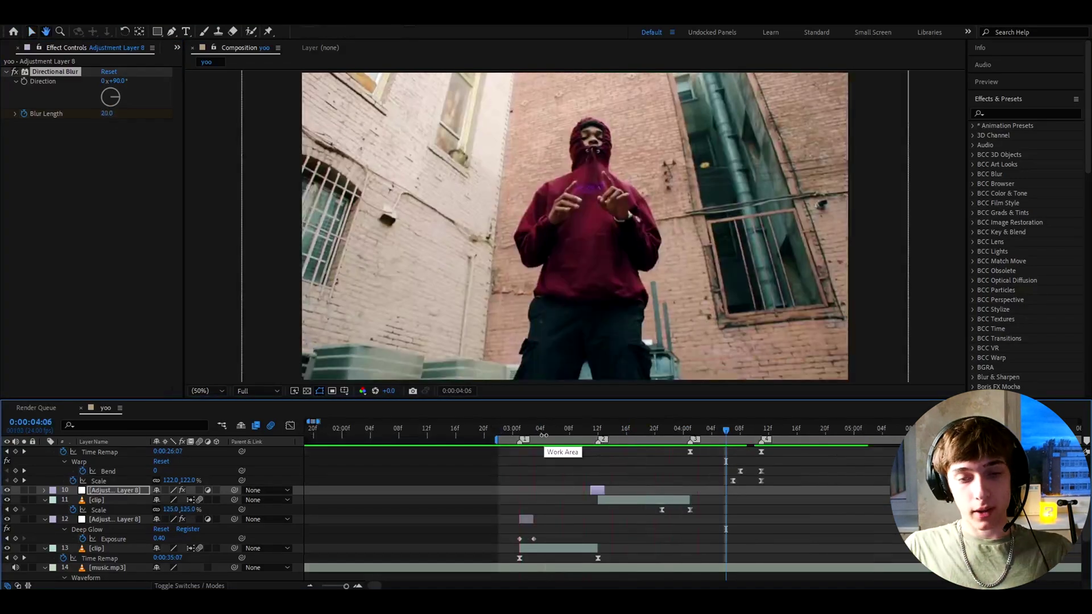
drag(496, 440, 272, 483)
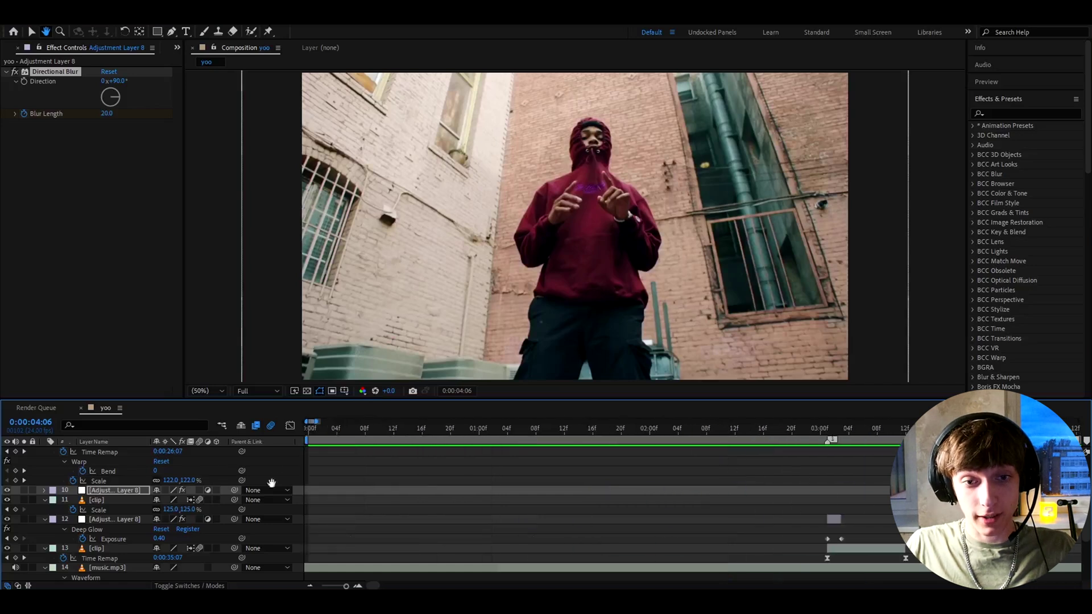
drag(499, 430, 373, 437)
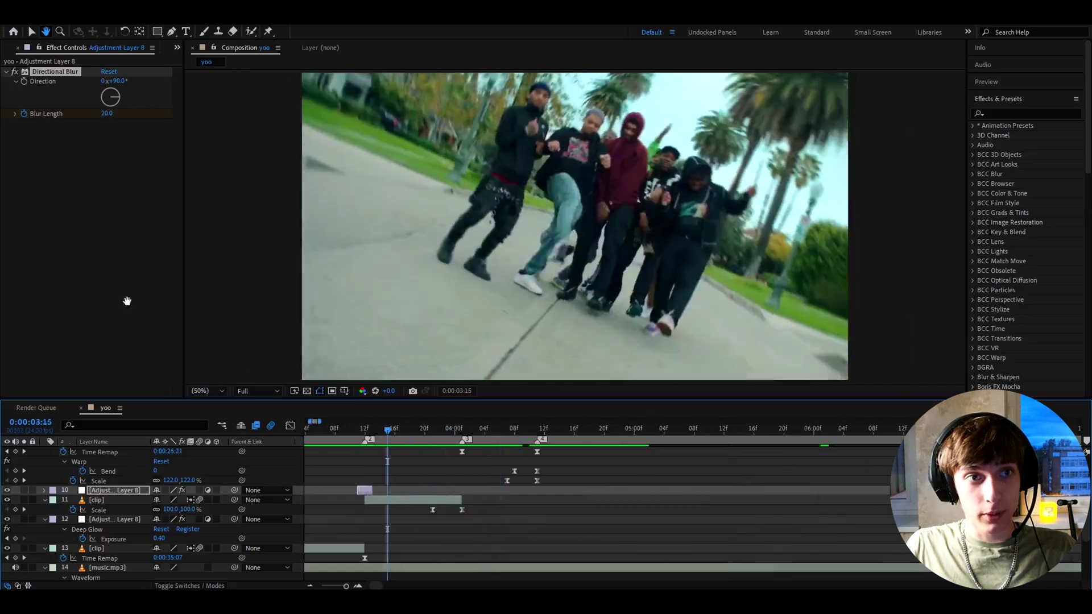
Add an adjustment layer directly above clip layer 11 and trim it to span exactly that clip, from 0:00:03:12 to the clip's end
scroll(400, 472, up, 2)
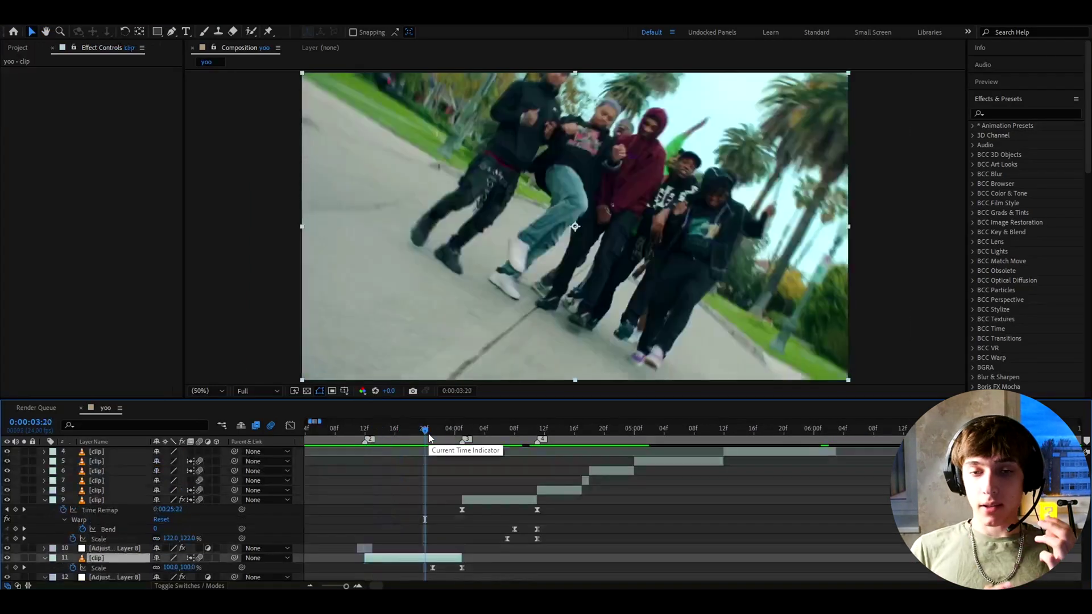
key(ctrl+alt+y)
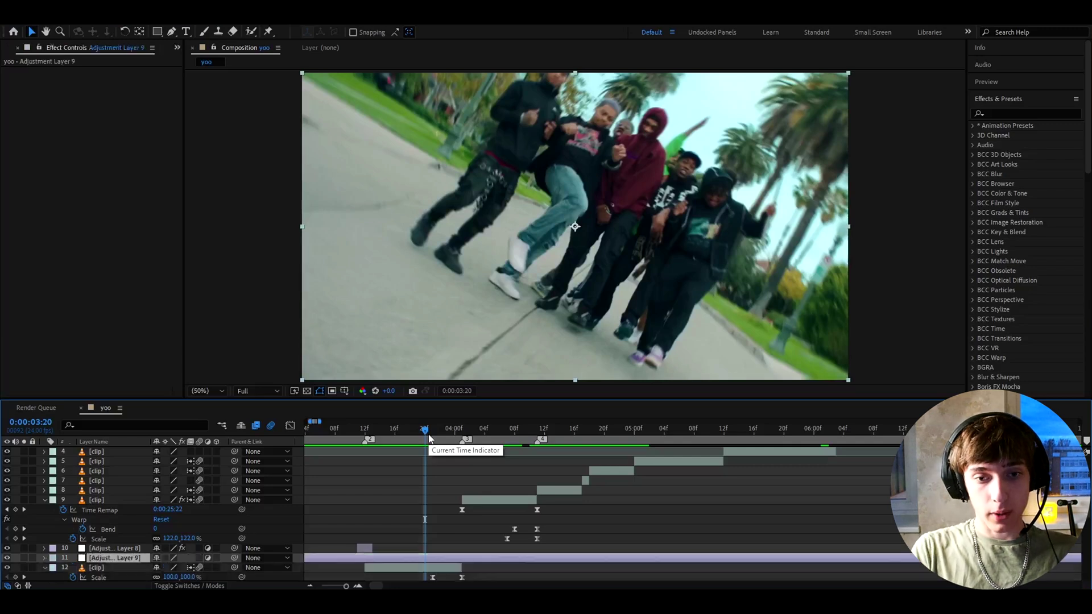
key(ctrl+shift+d)
click(401, 566)
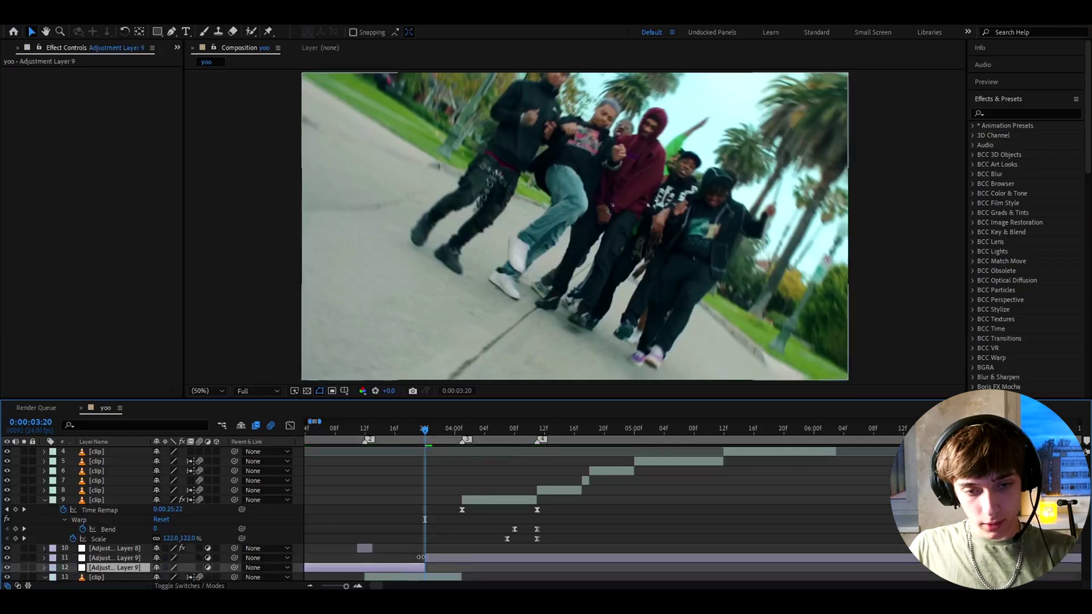
key(Delete)
drag(426, 558, 365, 561)
key(alt+])
drag(432, 558, 463, 557)
Apply CC Lens to the new adjustment layer with Size 500, and enable keyframing for Size and Convergence
key(ctrl+space)
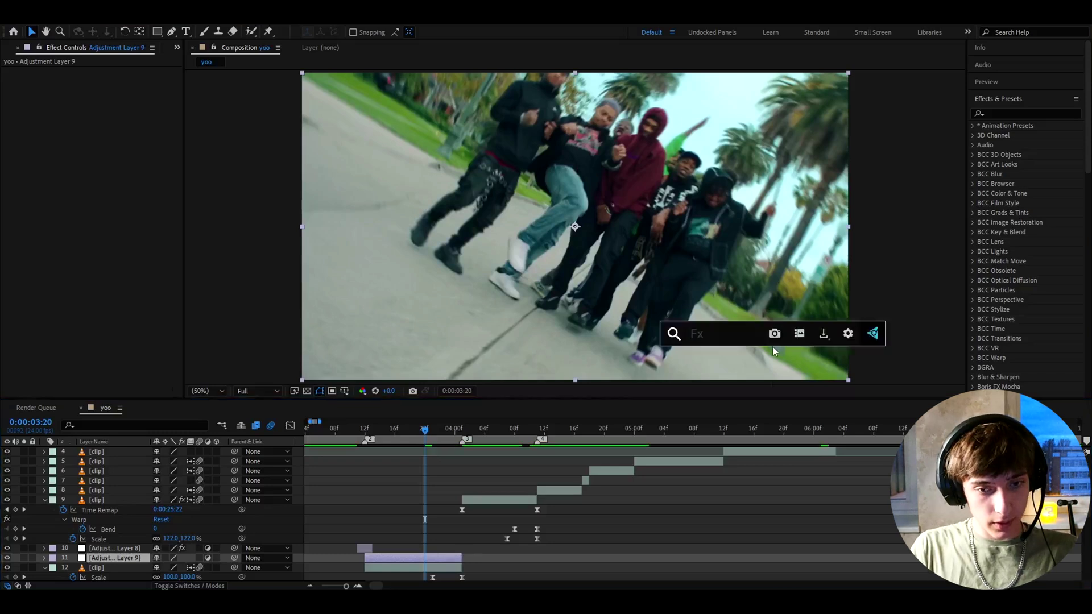
text(cc lens)
key(Return)
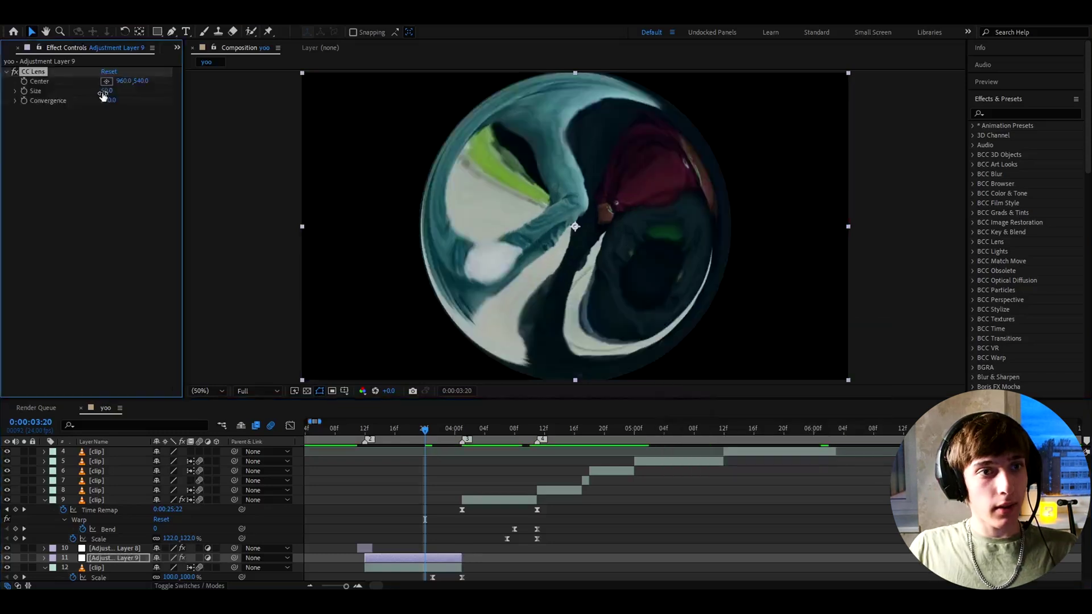
click(108, 91)
text(500)
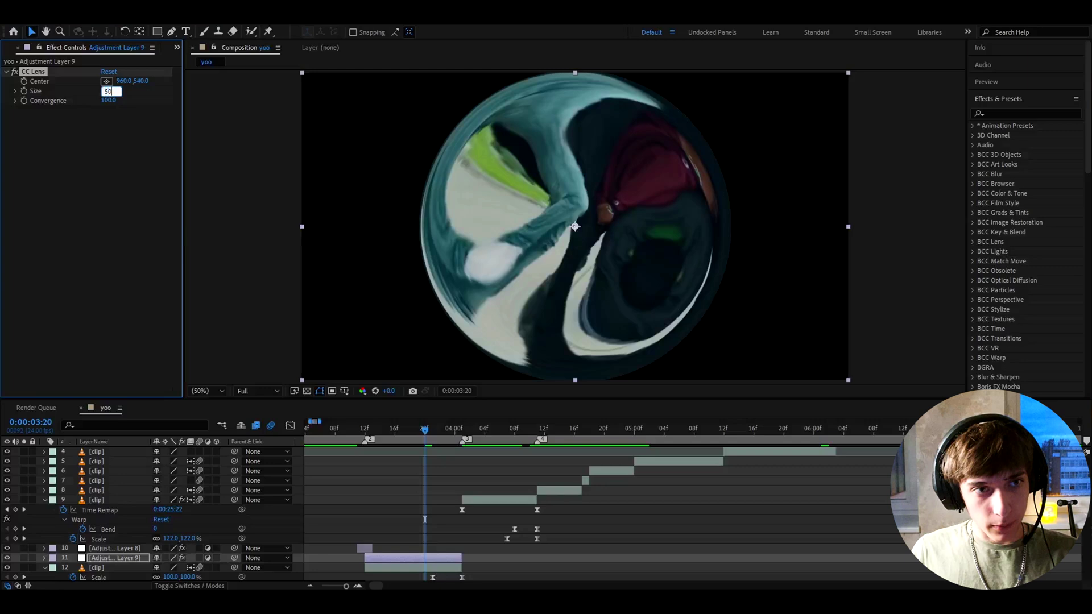
key(Return)
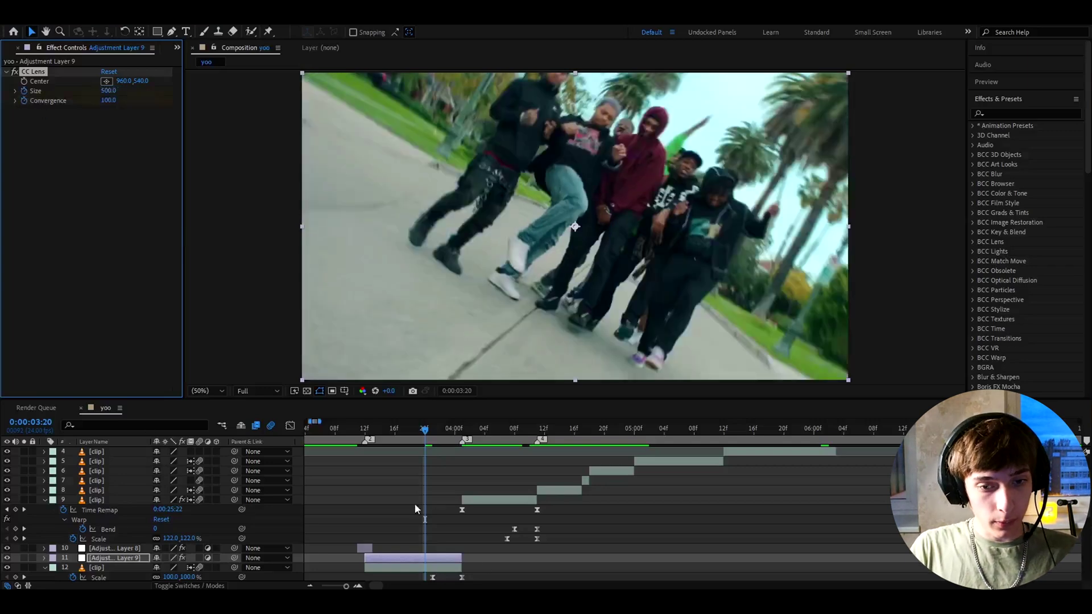
Reveal the adjustment layer's CC Lens keyframes and move both to the layer's start at 0:00:03:12
scroll(406, 529, down, 1)
scroll(404, 532, up, 1)
click(405, 532)
key(u)
scroll(416, 529, down, 2)
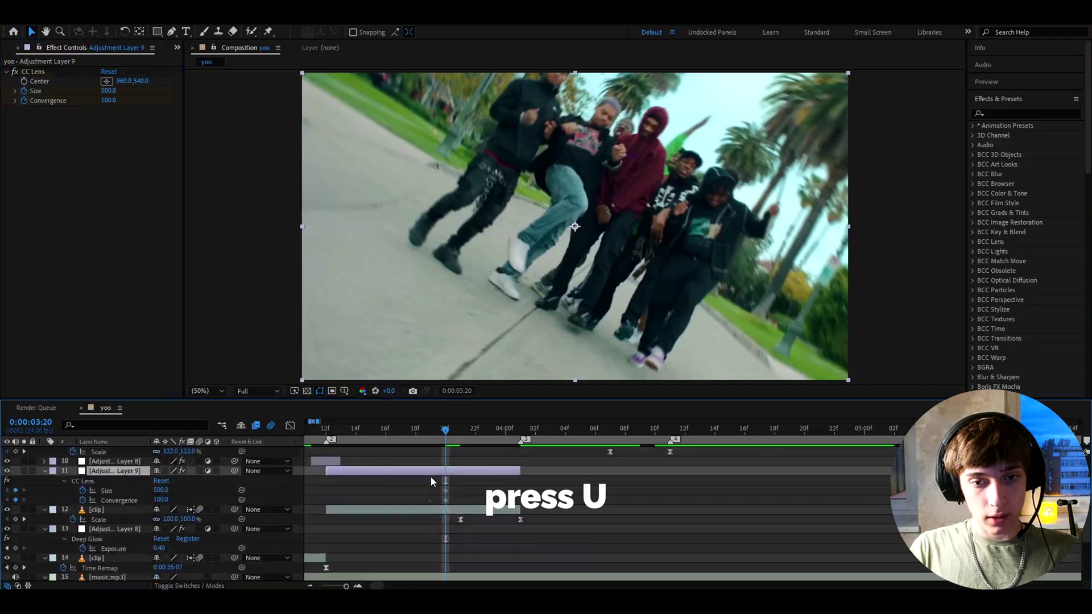
drag(431, 482, 327, 503)
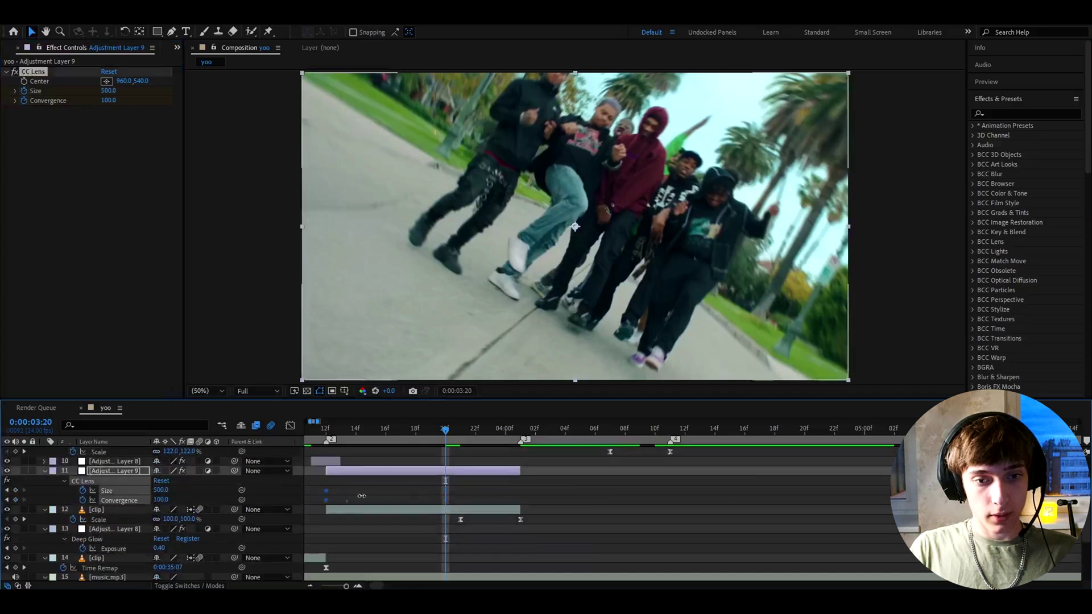
click(381, 478)
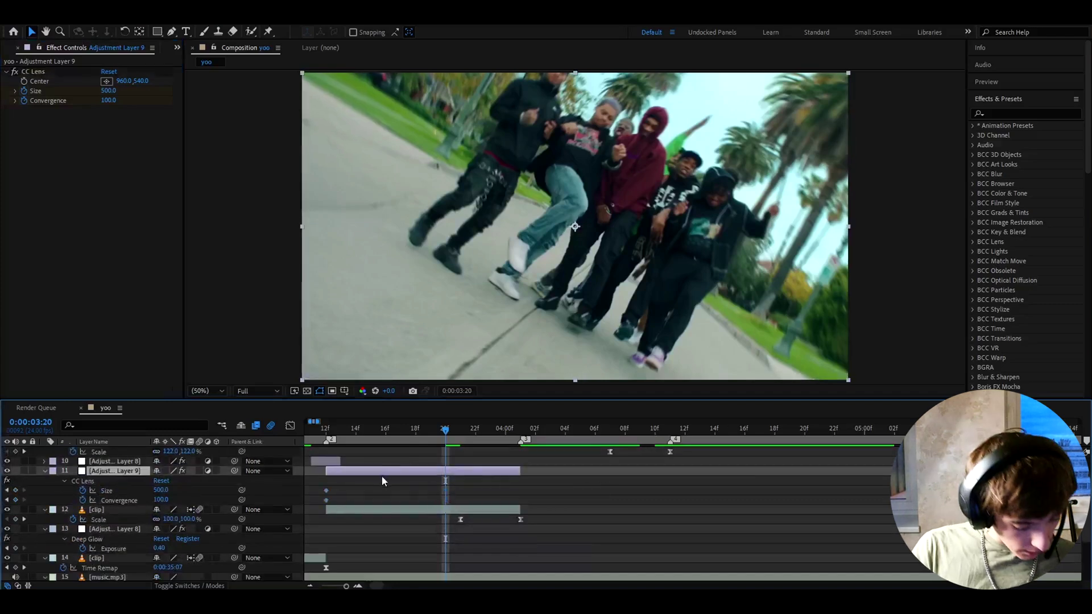
Keyframe CC Lens Size at 100 and Convergence at 45, and move both new keyframes to the adjustment layer's end
click(108, 92)
text(100)
click(109, 99)
text(1)
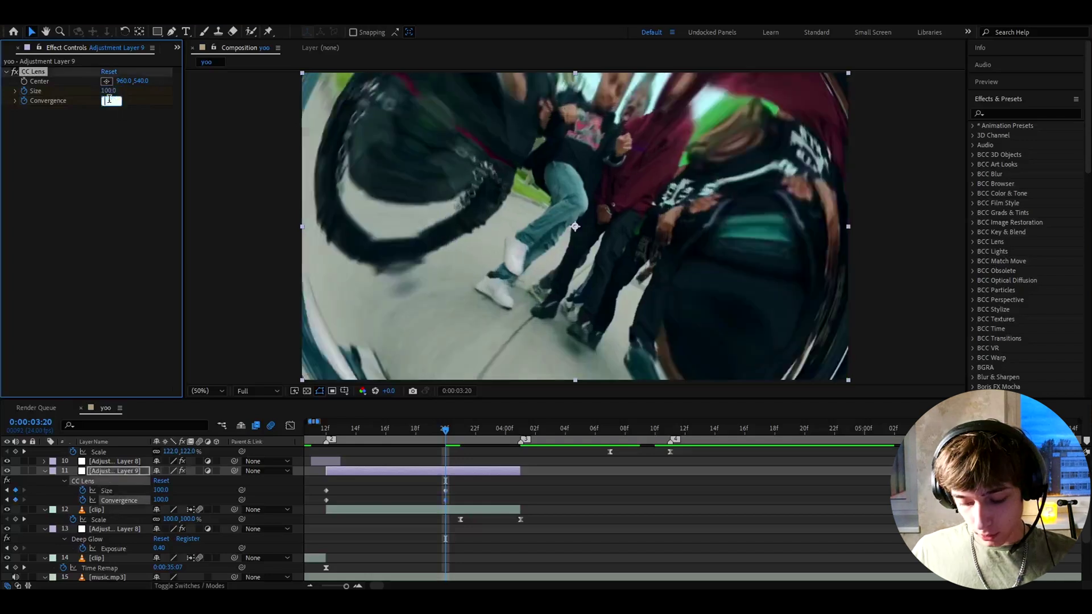
text(45)
key(Return)
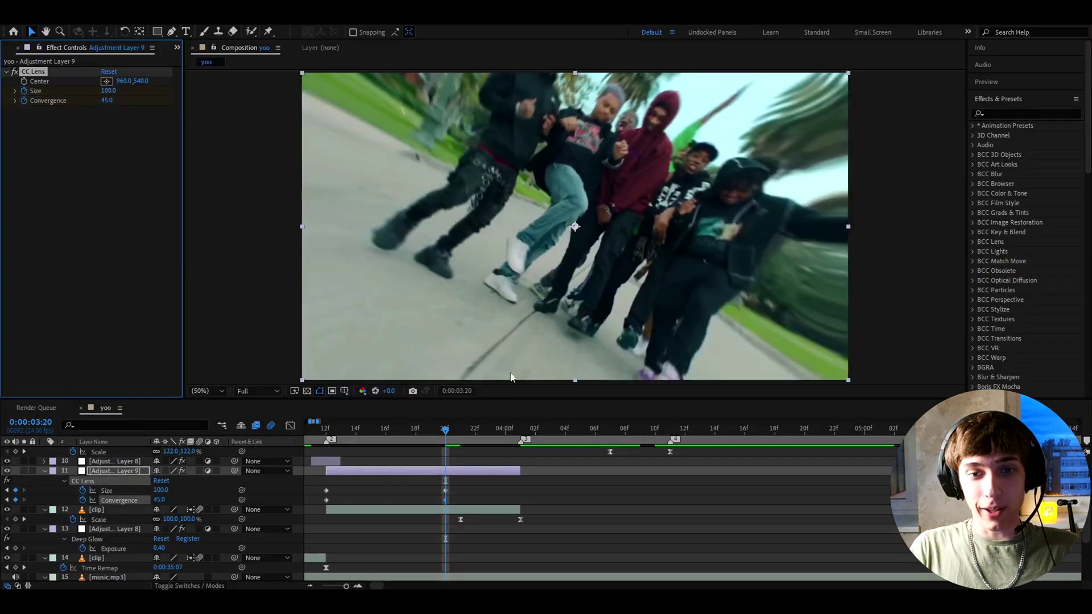
drag(435, 484, 521, 491)
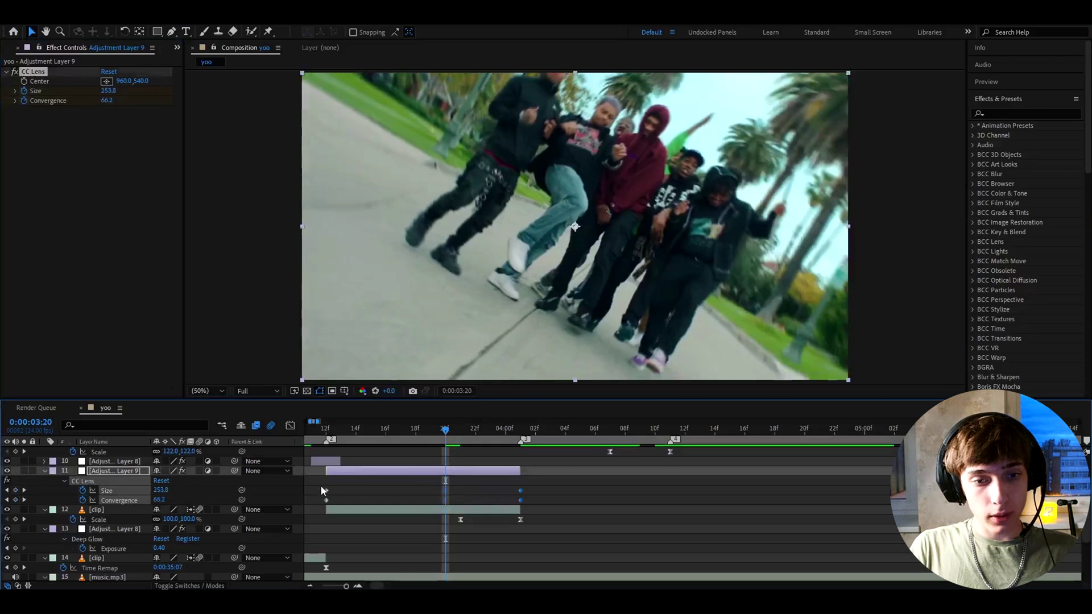
Easy-ease all four CC Lens keyframes and lengthen the outgoing ease of Size's first keyframe on the value curve
drag(321, 486, 569, 503)
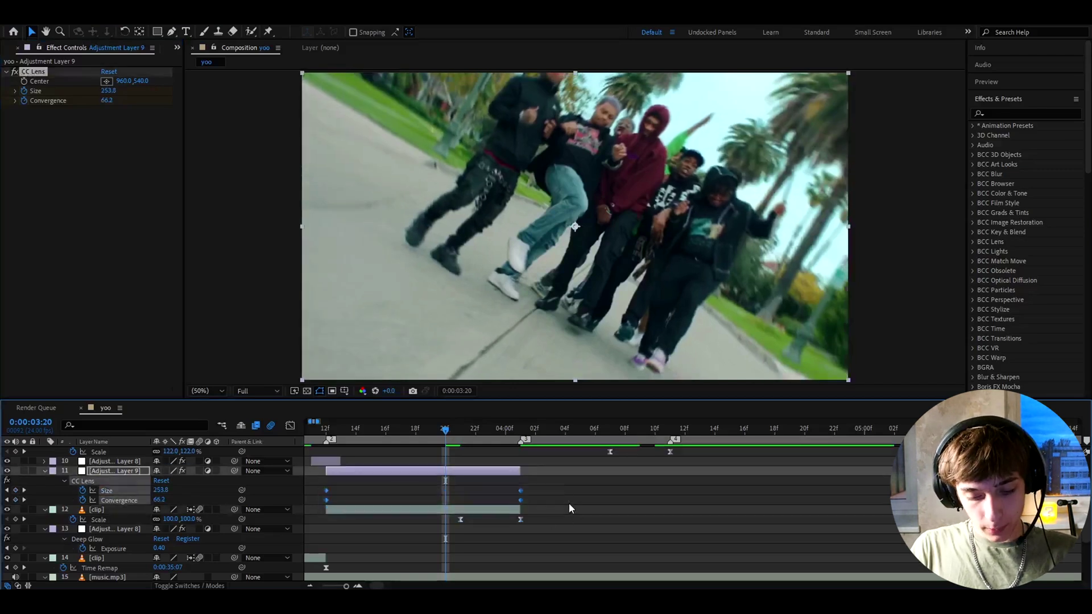
key(F9)
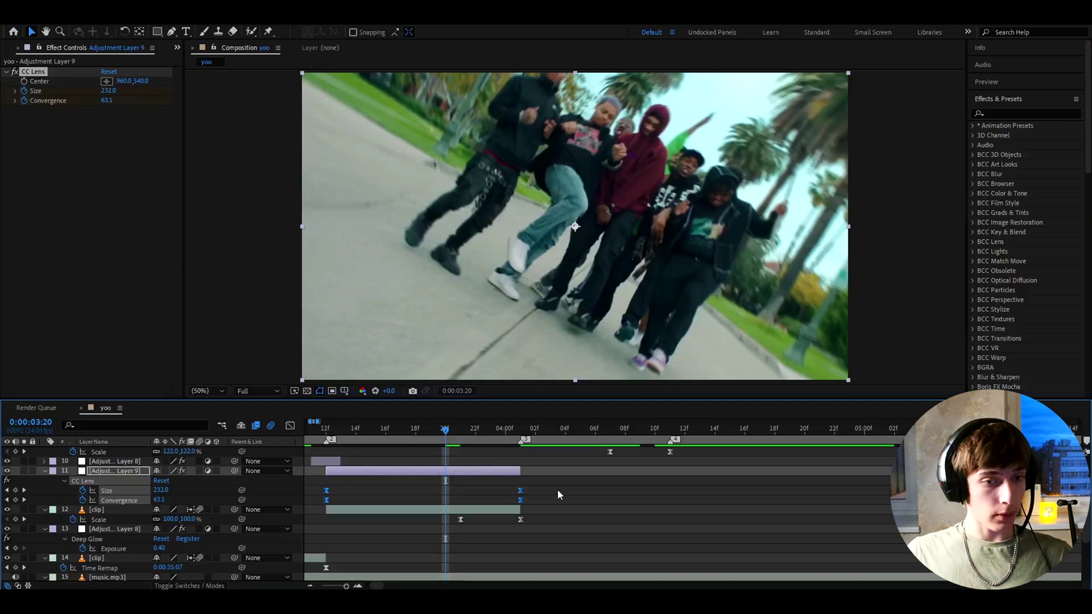
mouse_move(445, 430)
mouse_down()
mouse_move(336, 431)
mouse_move(603, 430)
mouse_move(446, 430)
mouse_up()
click(521, 491)
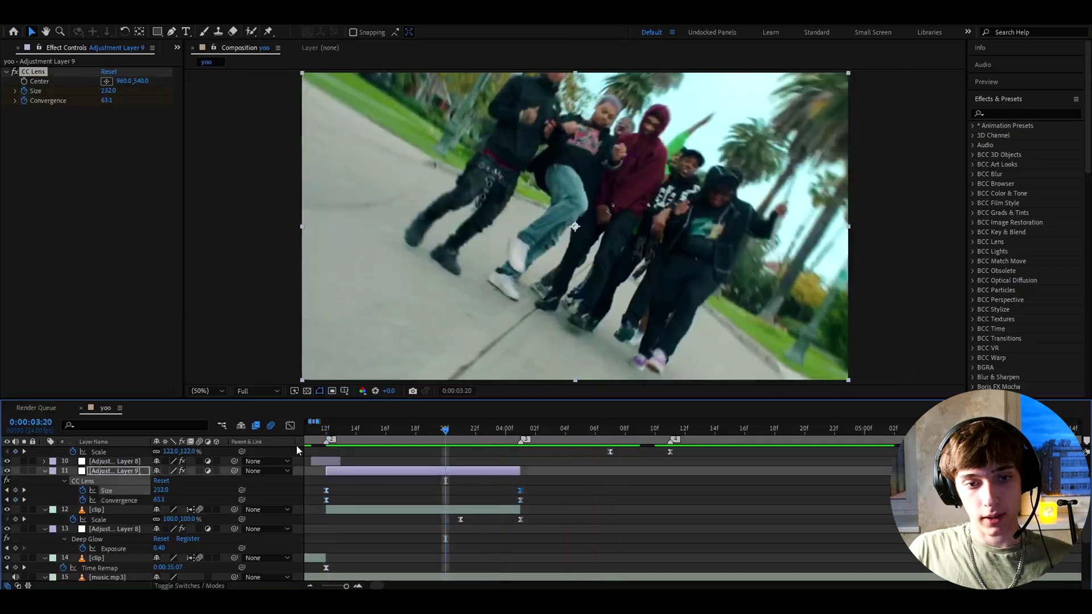
click(289, 425)
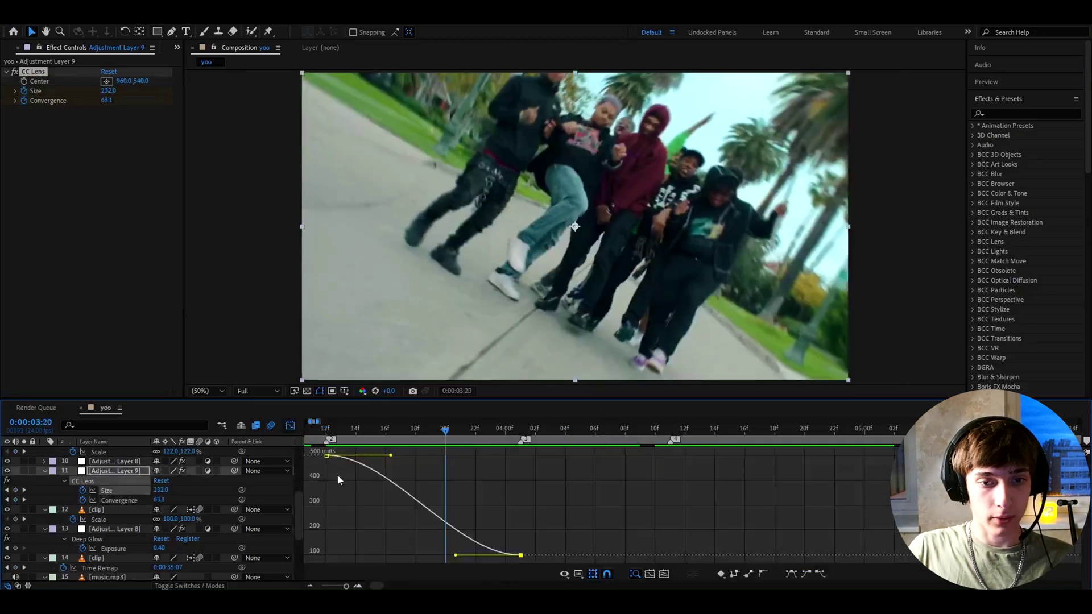
drag(391, 453, 466, 456)
click(291, 425)
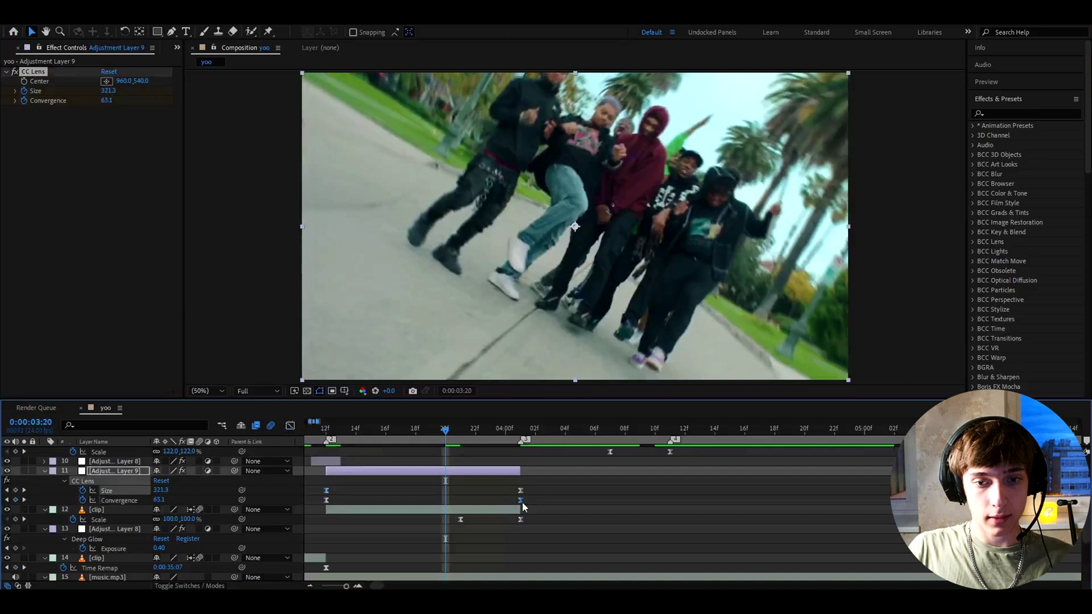
Lengthen the outgoing ease of Convergence's first keyframe so its value curve drops late in the clip
click(519, 501)
click(290, 427)
drag(392, 457, 494, 462)
click(290, 426)
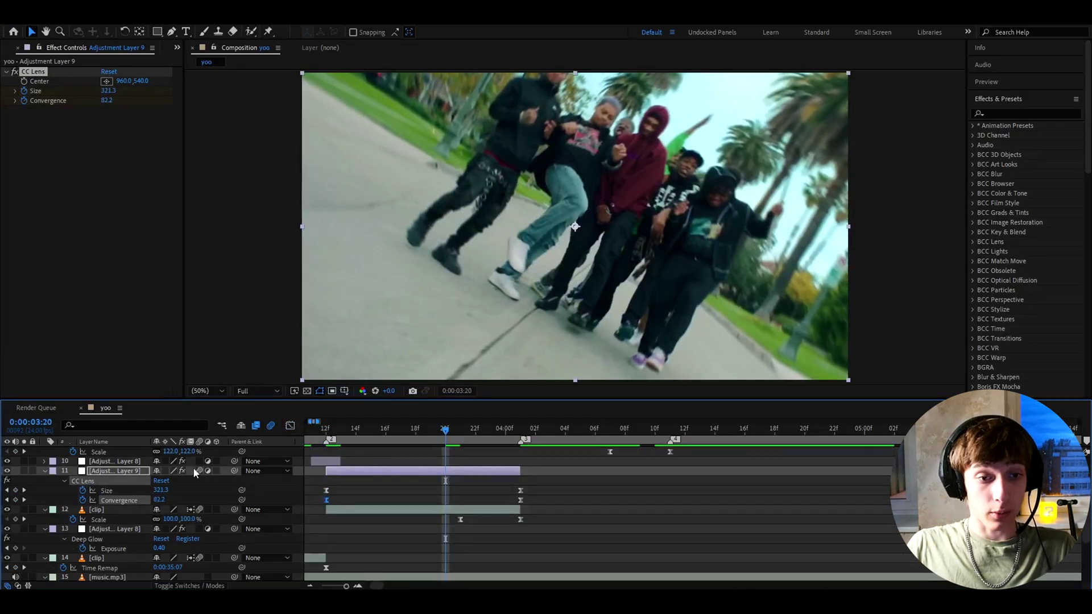
click(436, 476)
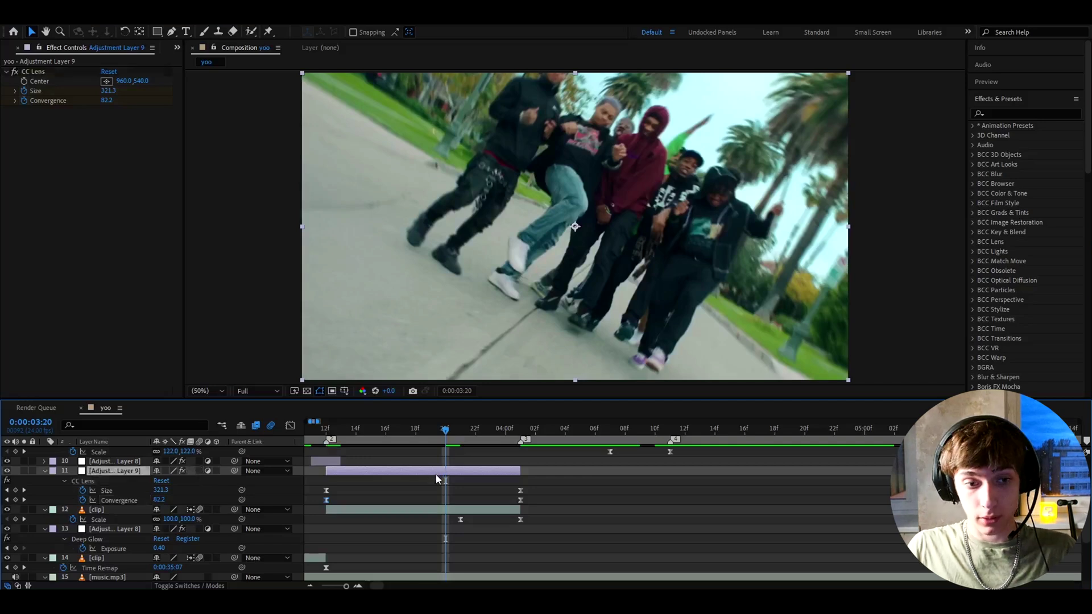
Add an adjustment layer directly above clip layer 8 and trim it to span exactly that clip, from 0:00:04:11 to the clip's end
click(135, 509)
drag(343, 432, 586, 428)
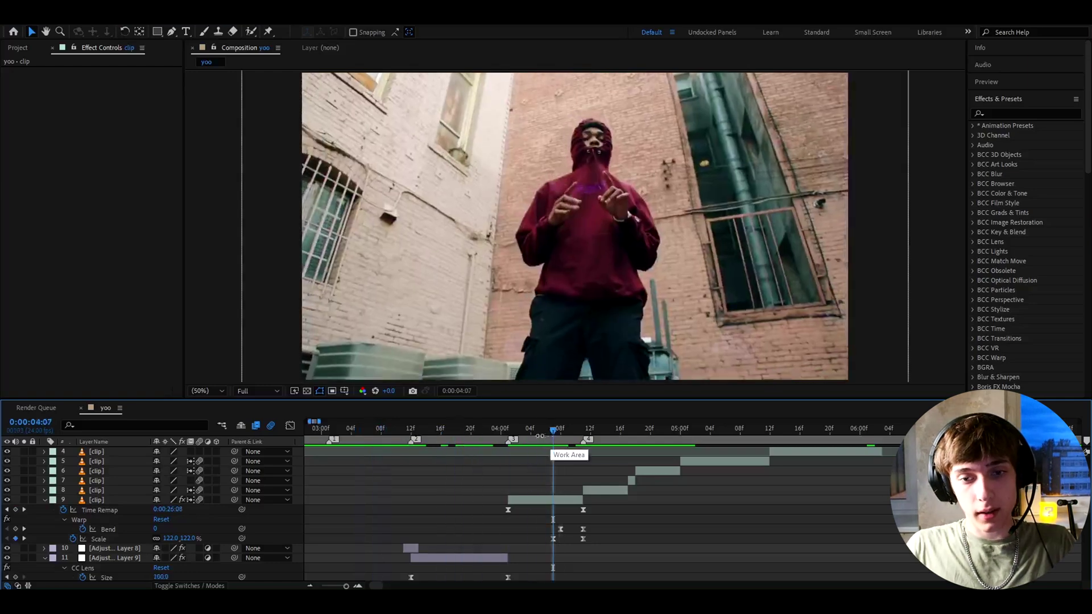
key(=)
click(577, 491)
key(ctrl+alt+y)
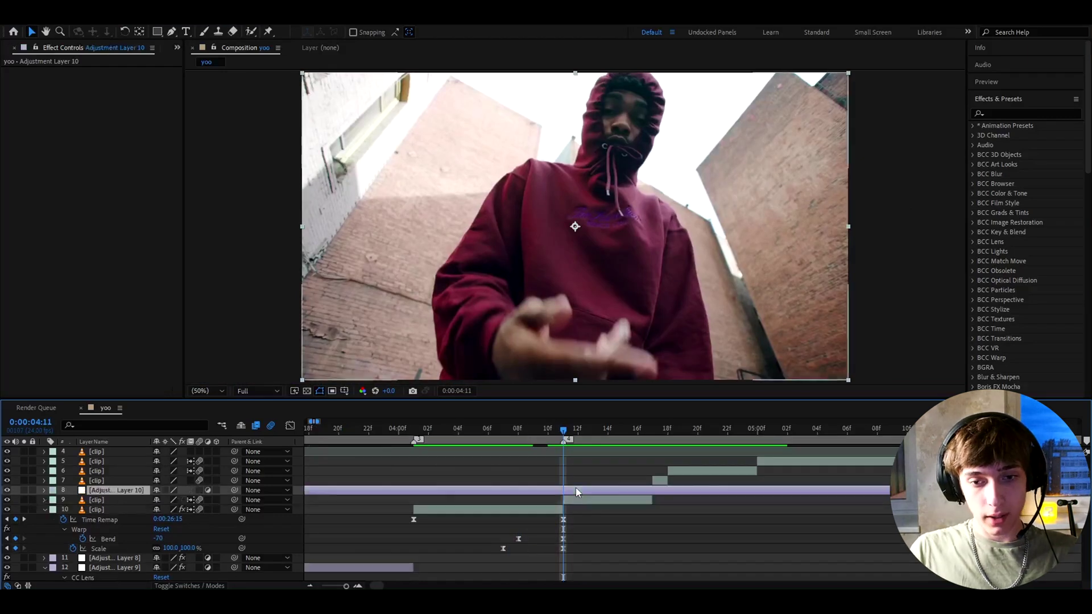
key(ctrl+shift+d)
key(Delete)
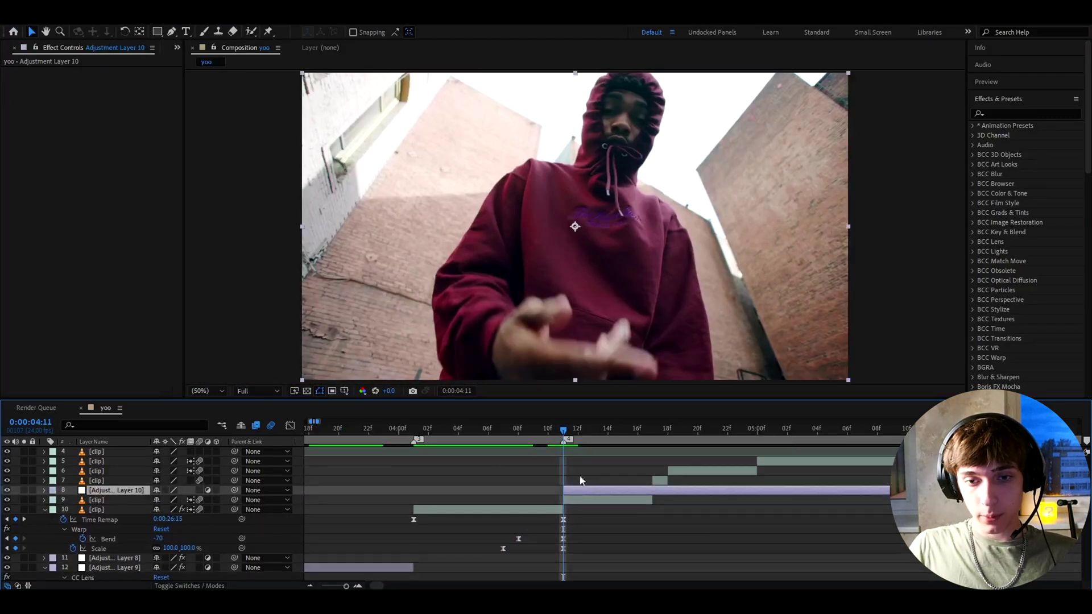
drag(641, 432, 592, 441)
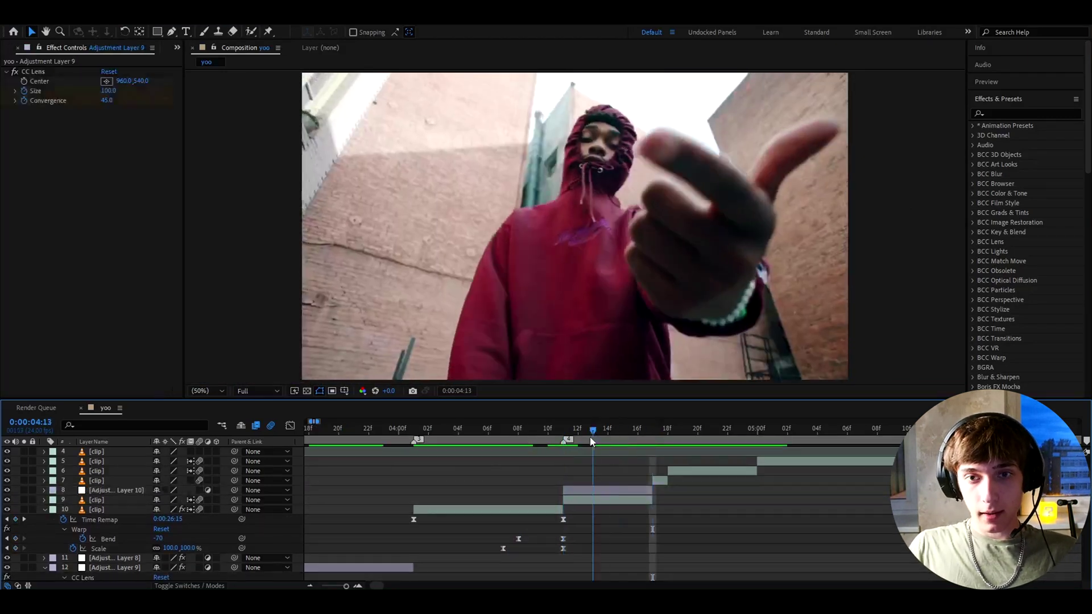
Apply Motion Tile to the new adjustment layer and set its Output Width to 70
click(586, 491)
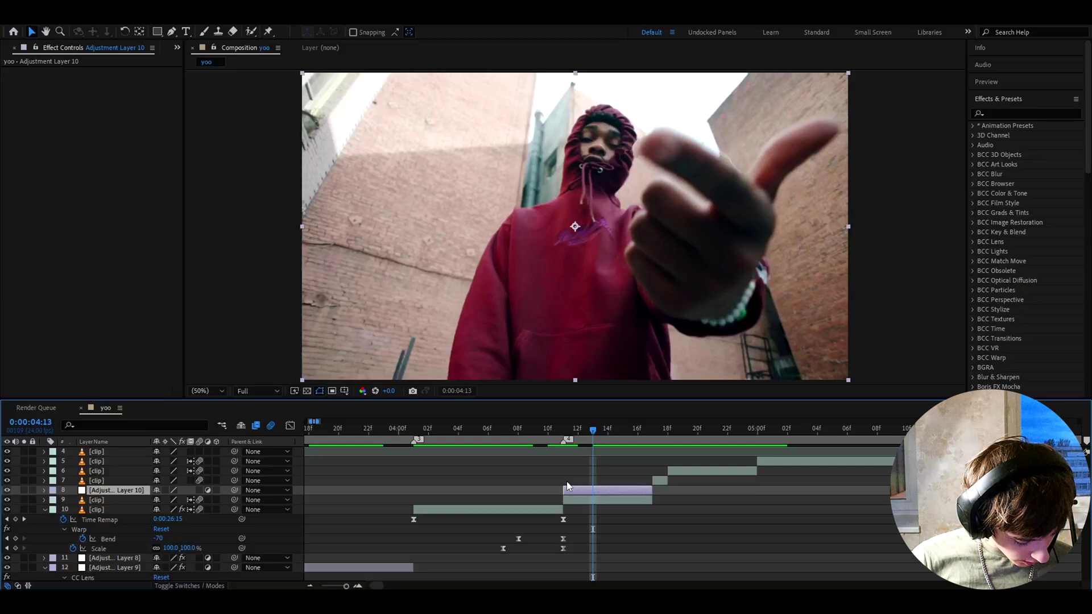
key(ctrl+space)
text(moti)
click(595, 499)
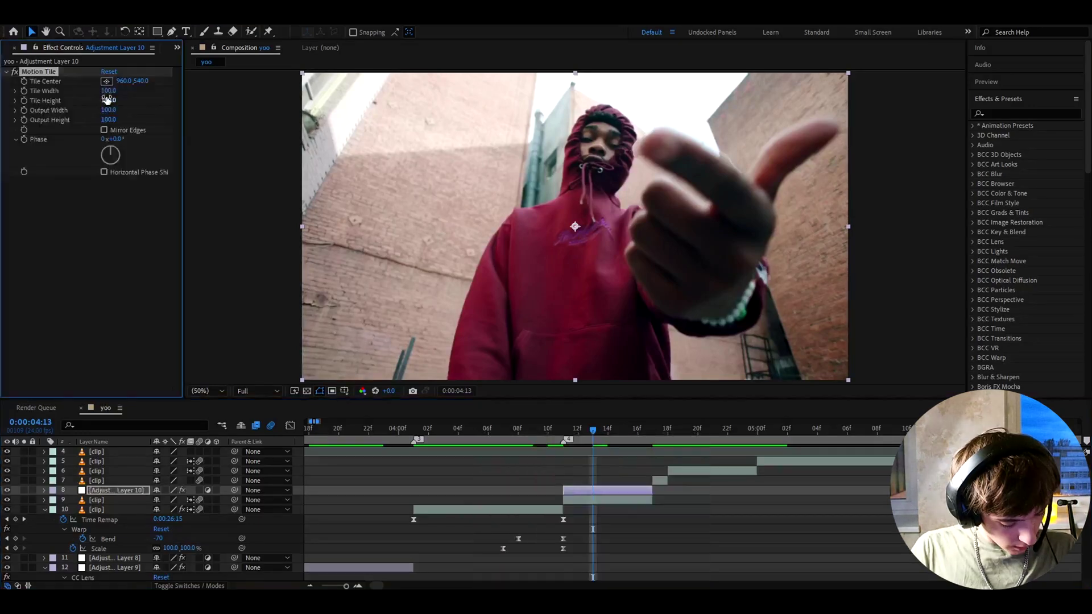
click(109, 110)
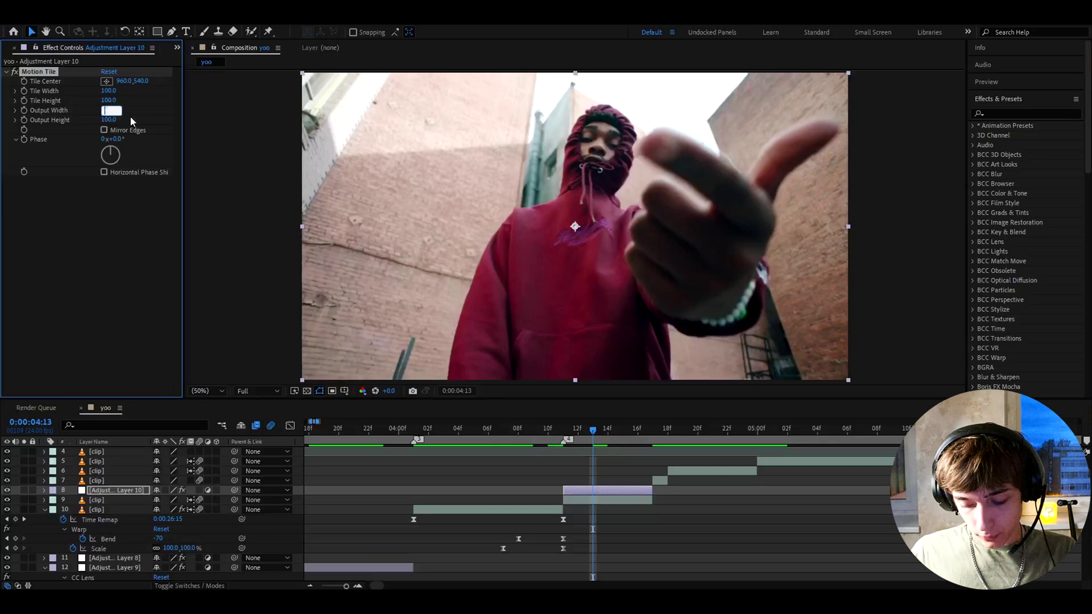
text(70)
key(Return)
Add the Echo effect with the Maximum echo operator and 3 echoes
key(ctrl+space)
text(ec)
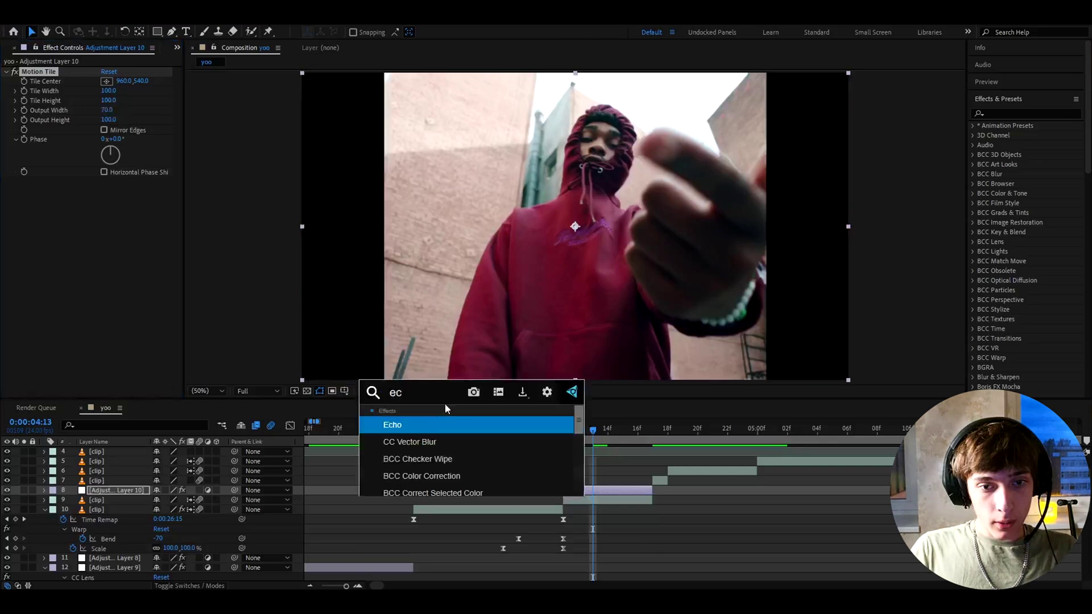
key(Return)
click(133, 229)
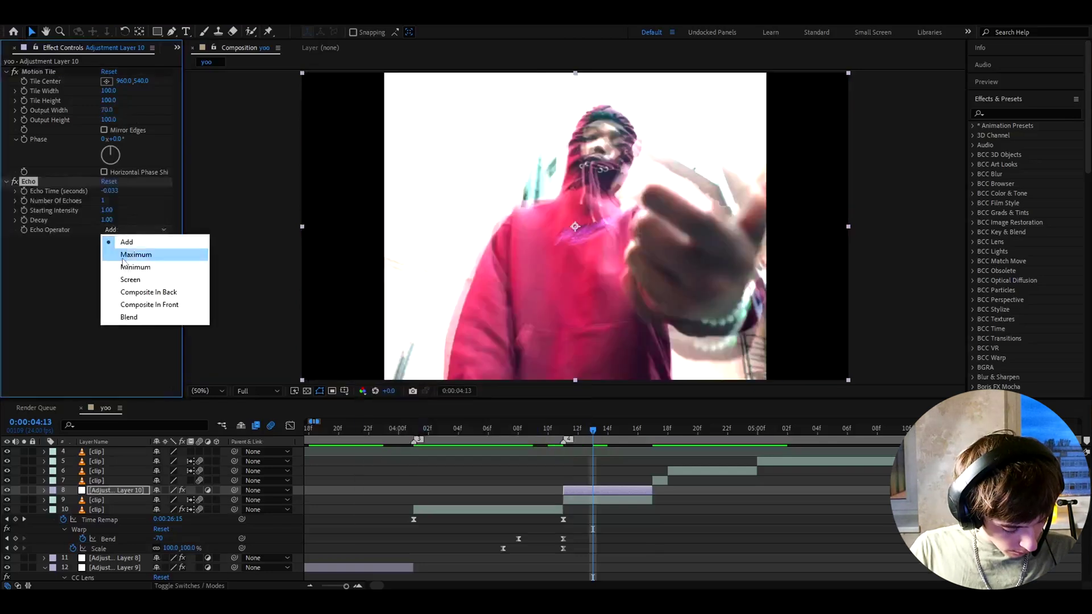
click(123, 257)
click(105, 201)
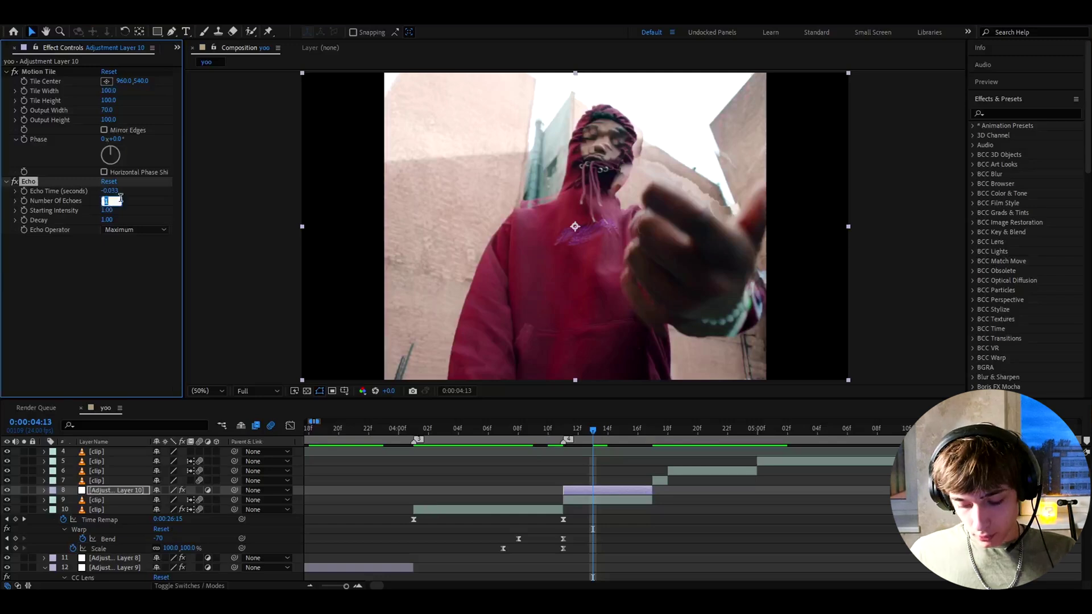
text(3)
key(Return)
Add the Noise effect at 45% and turn off Use Color Noise
key(ctrl+space)
text(noi)
key(Return)
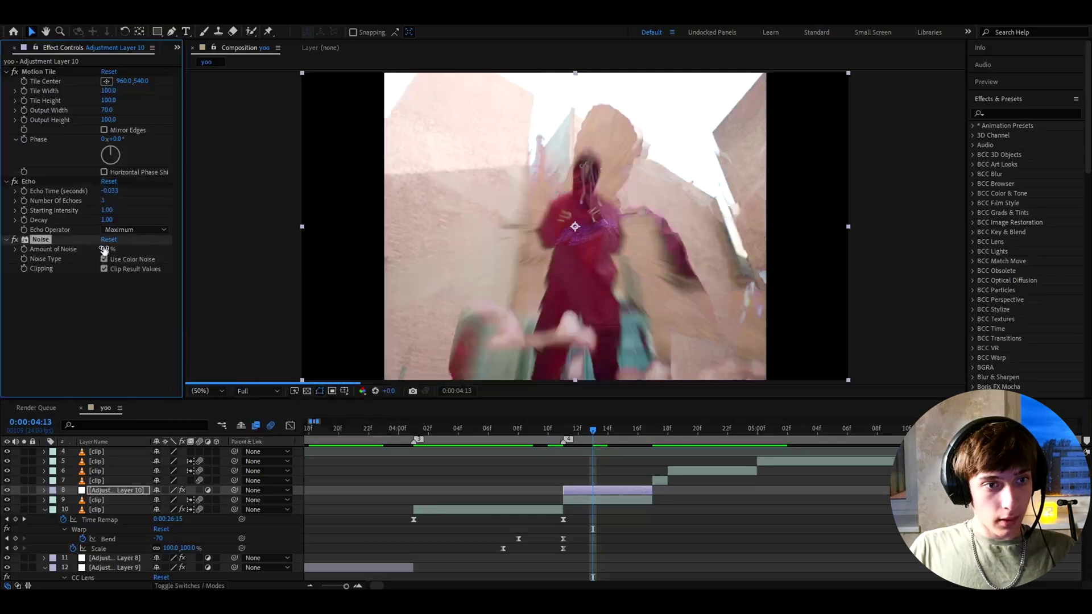
click(104, 250)
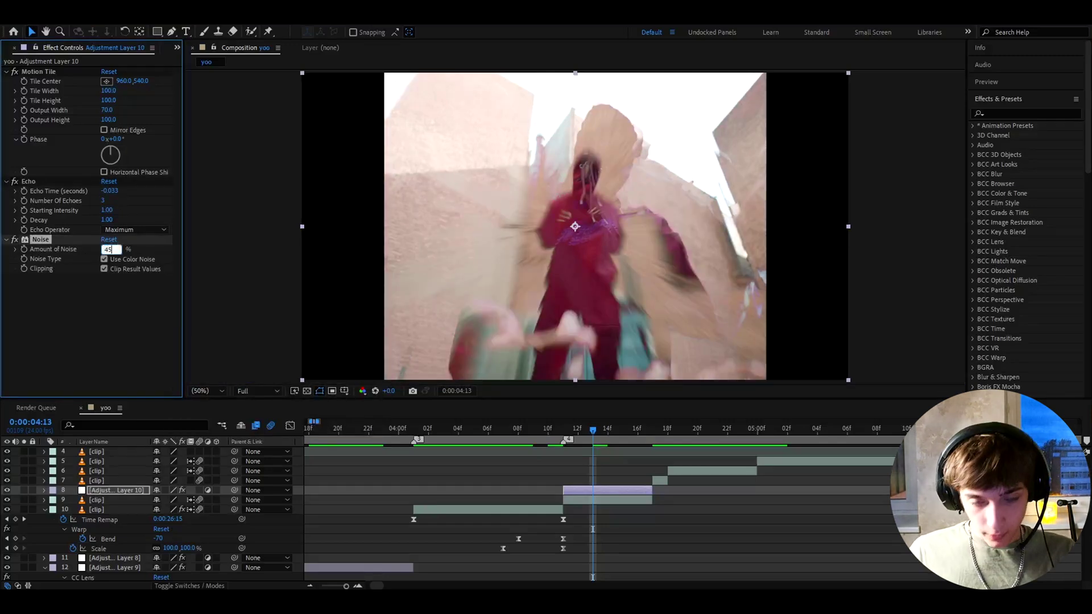
key(Return)
click(104, 259)
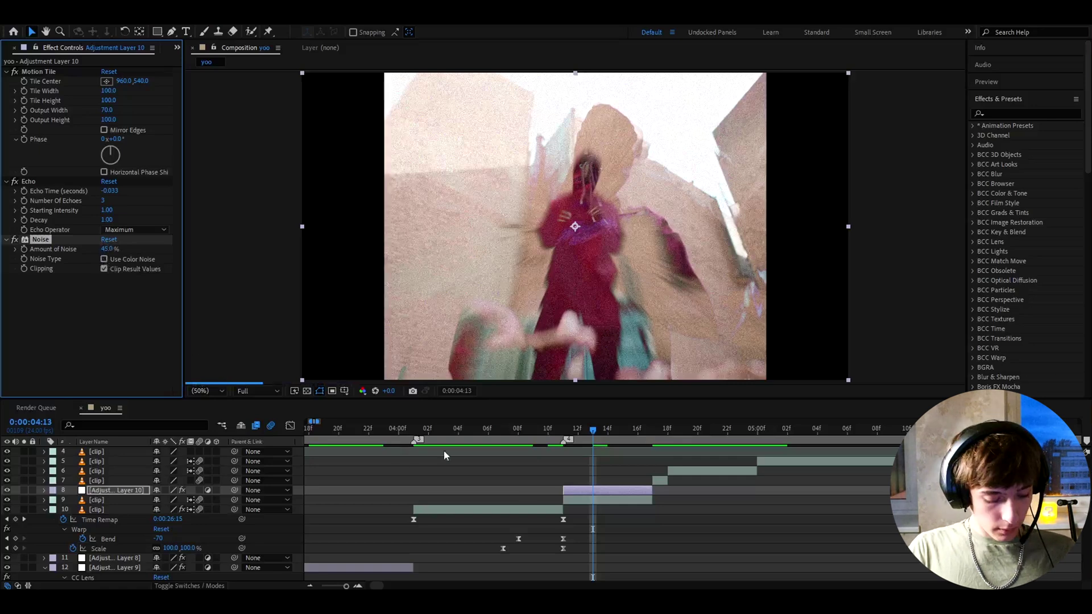
Add Posterize Time to the adjustment layer and set its Frame Rate to 8
key(ctrl+space)
text(poste)
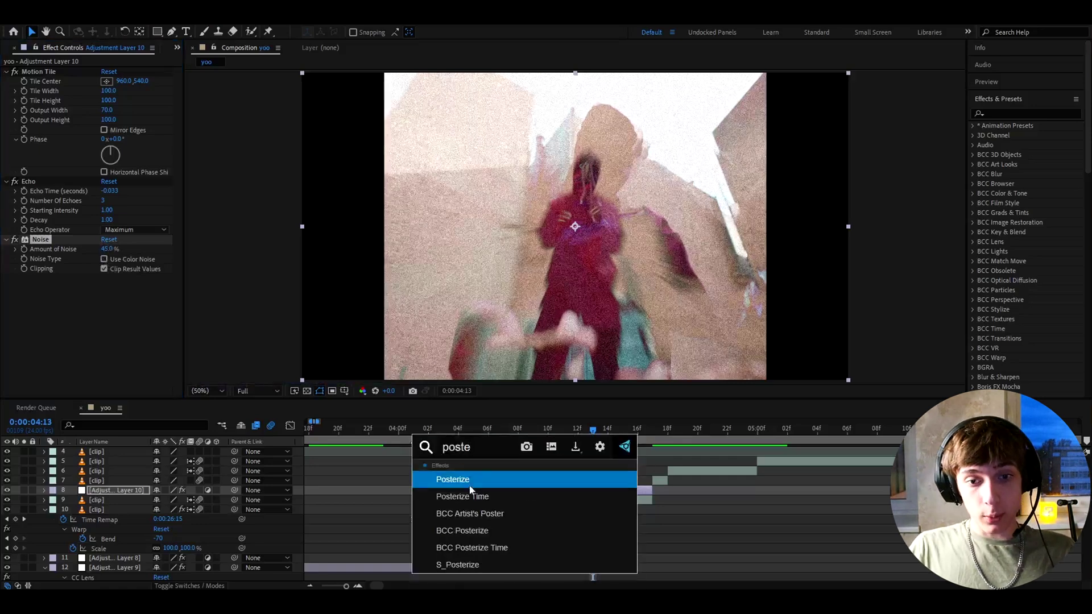
click(473, 496)
click(109, 288)
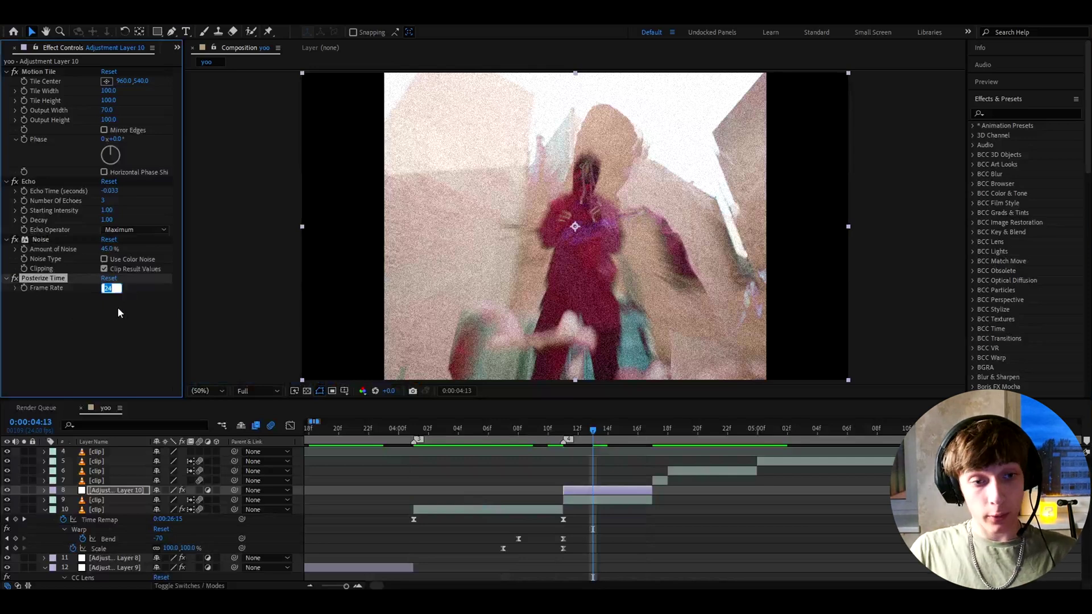
text(8)
key(Return)
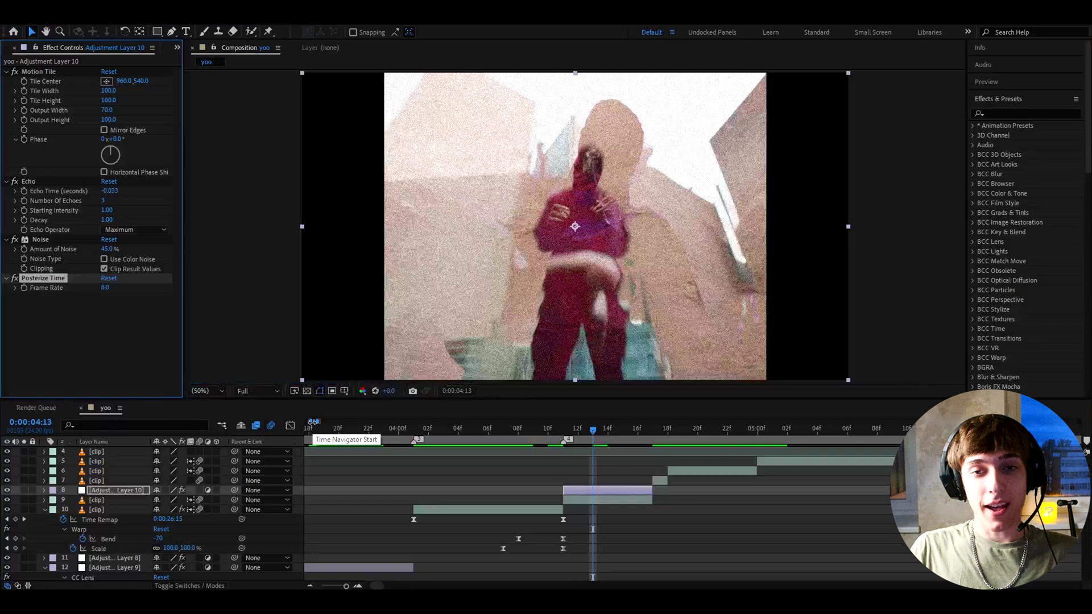
Add the Black & White effect to the same adjustment layer
key(ctrl+space)
text(black)
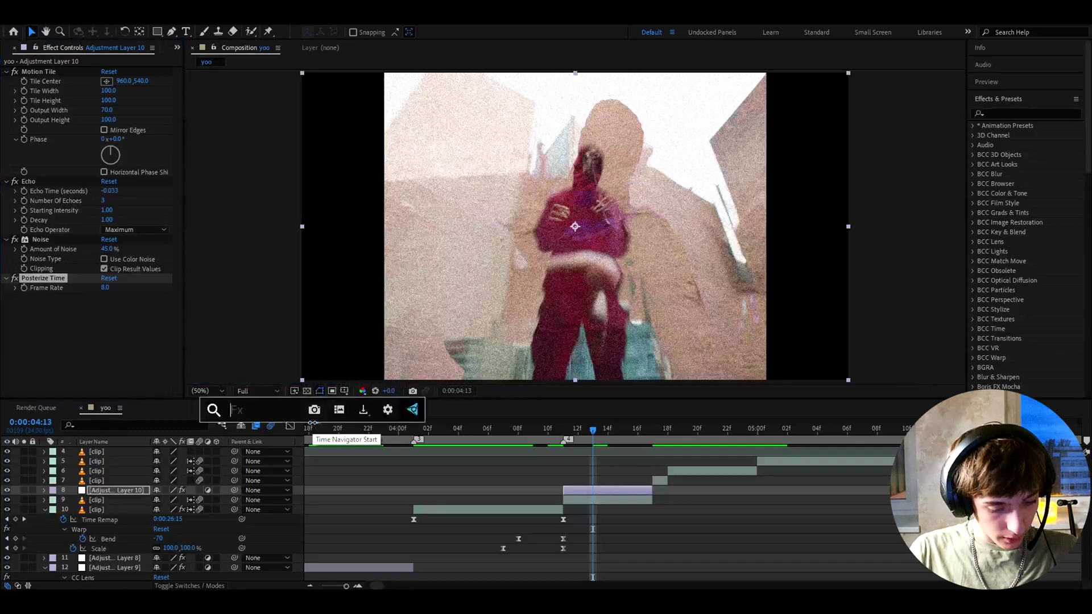
click(264, 447)
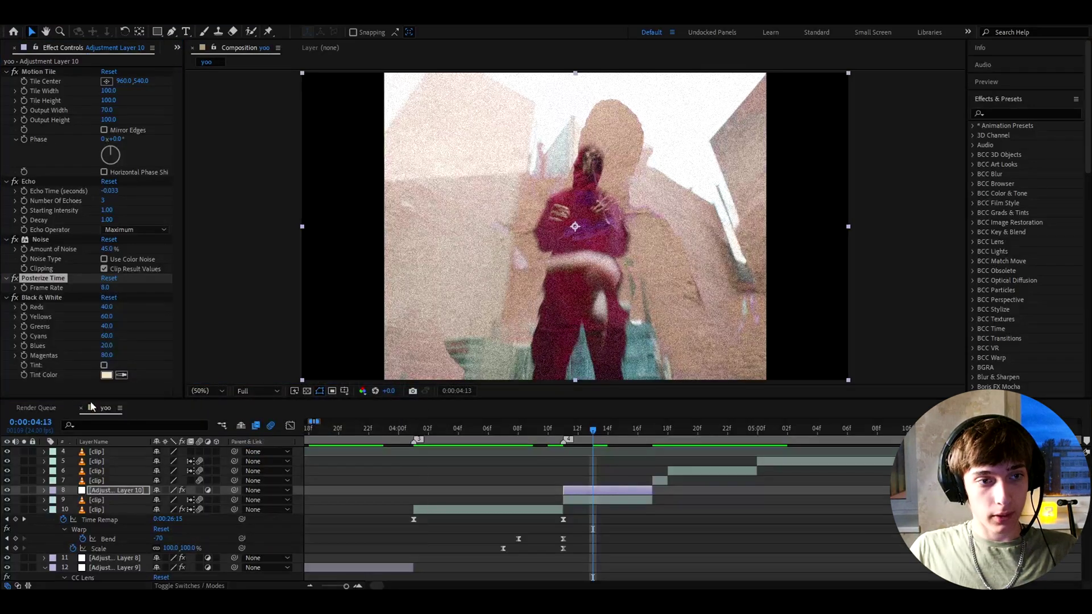
Save all the effects on the black-and-white adjustment layer as an animation preset named "black shutter"
key(minus)
drag(458, 442, 471, 436)
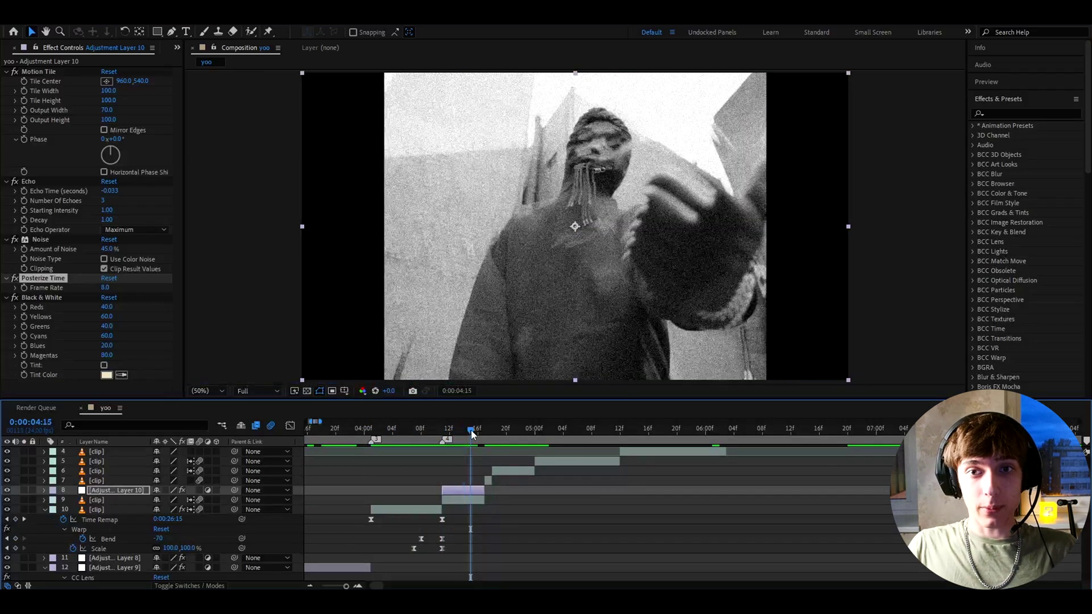
click(39, 72)
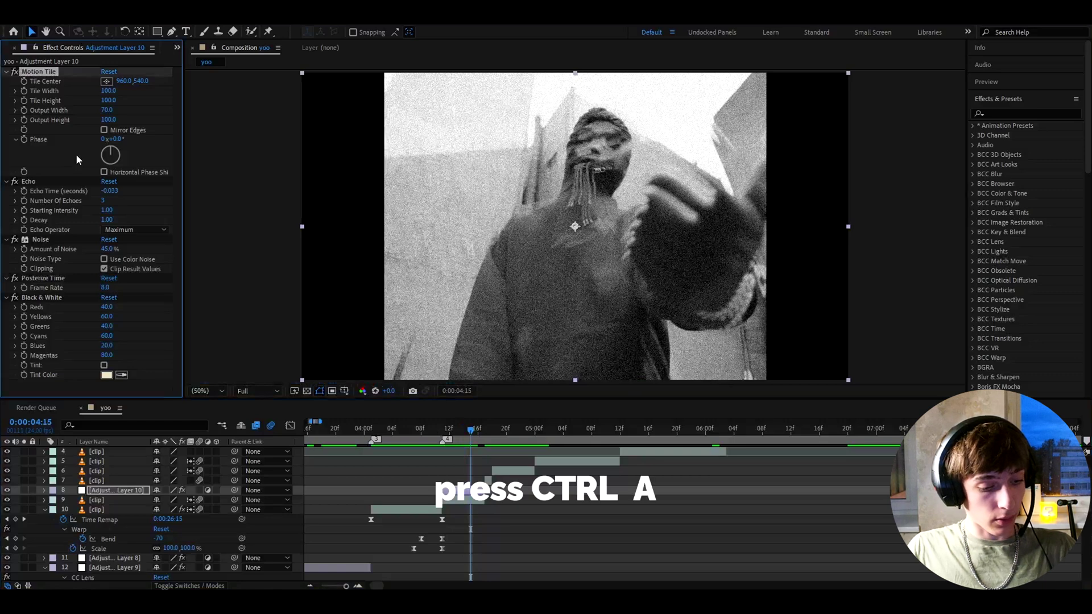
key(ctrl+a)
click(139, 17)
click(165, 30)
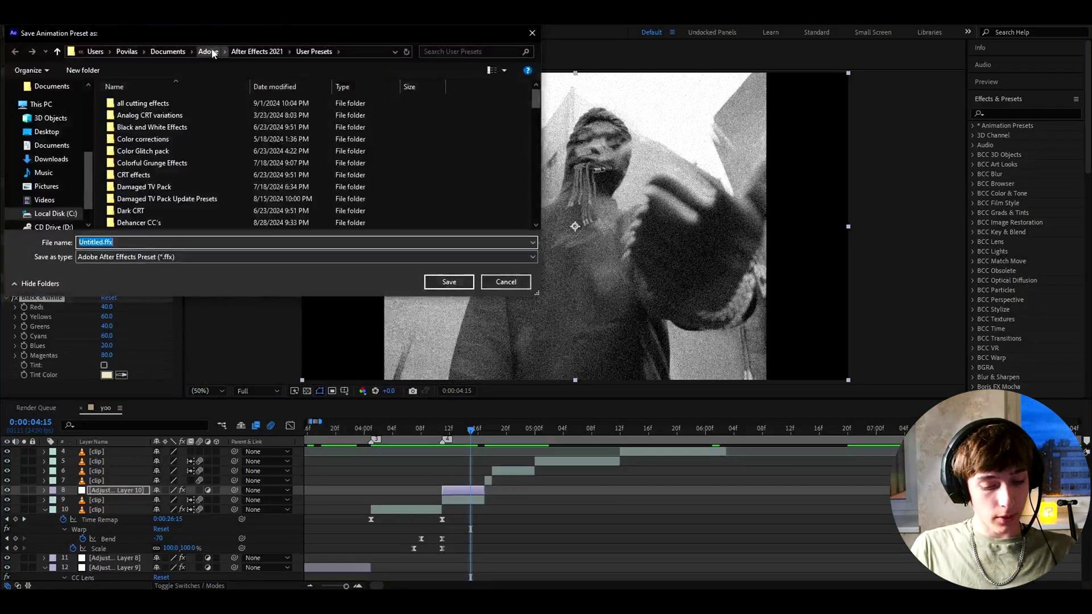
text(black shutter)
key(Return)
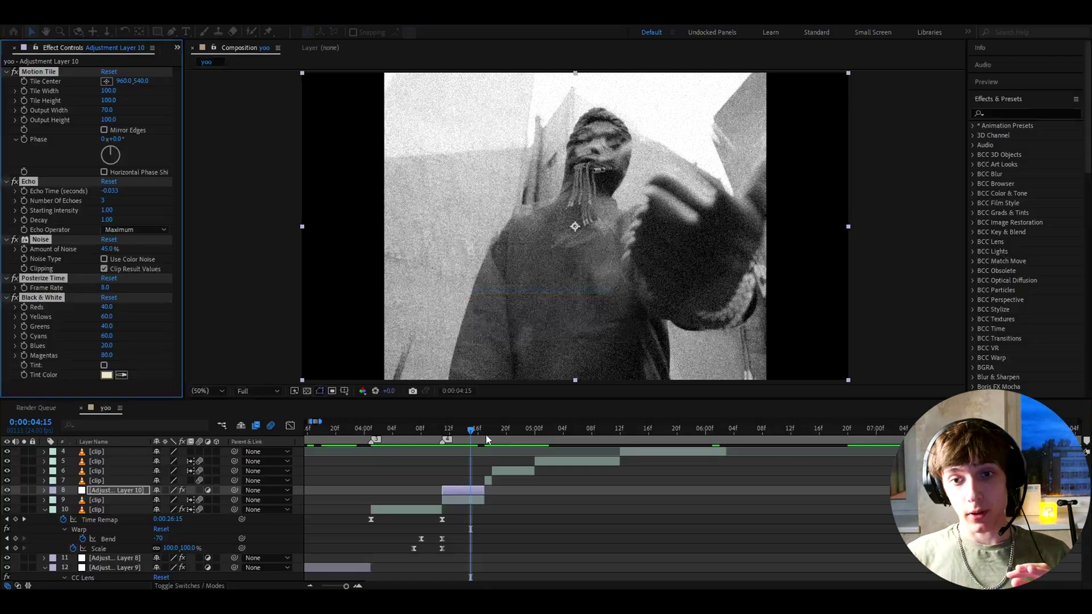
Add an adjustment layer above the group dance clip, starting at 0:00:05:01 and lasting to the clip's end
click(552, 439)
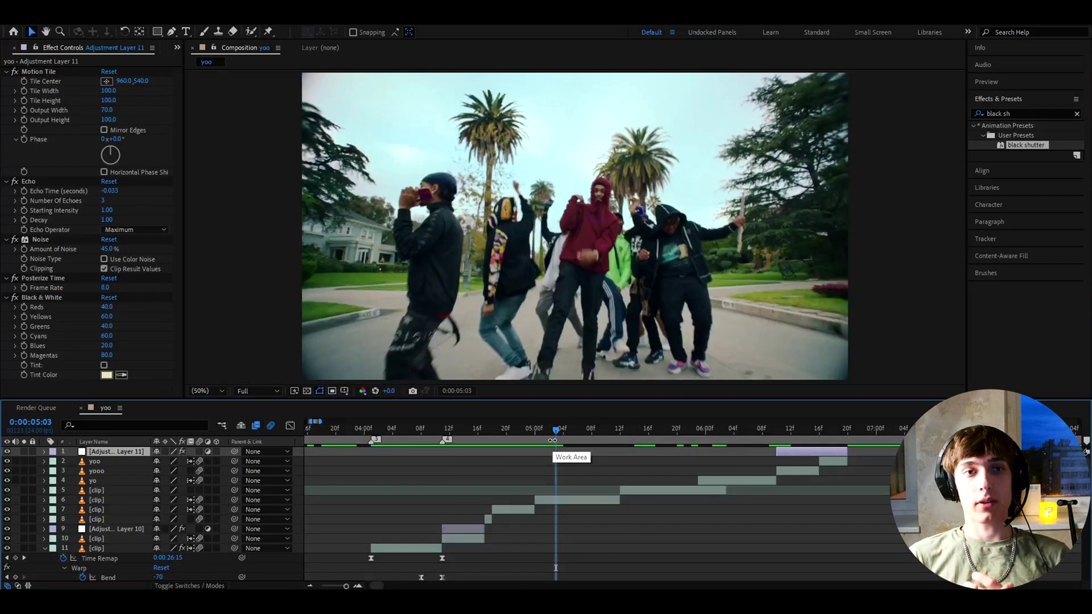
key(Page_Up)
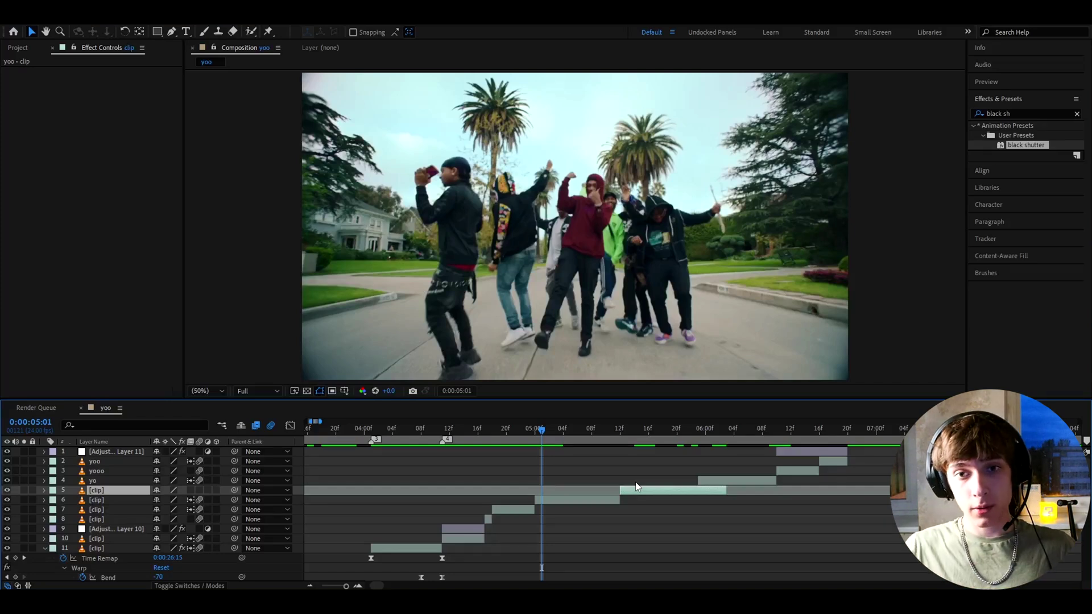
mouse_move(547, 426)
mouse_down()
mouse_move(581, 447)
mouse_move(578, 434)
mouse_move(504, 438)
mouse_move(542, 434)
mouse_up()
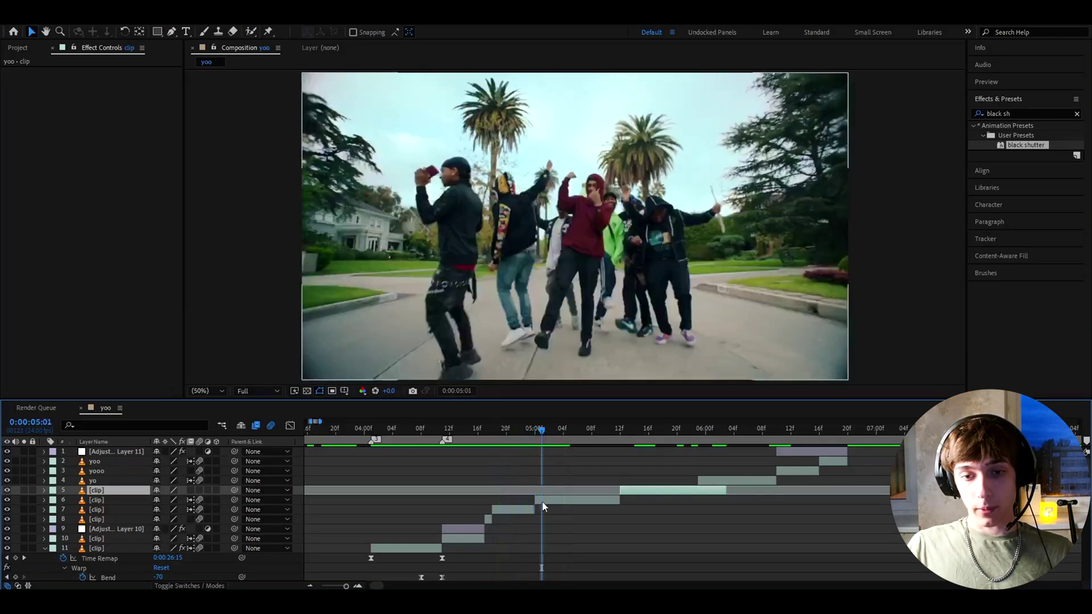
click(563, 496)
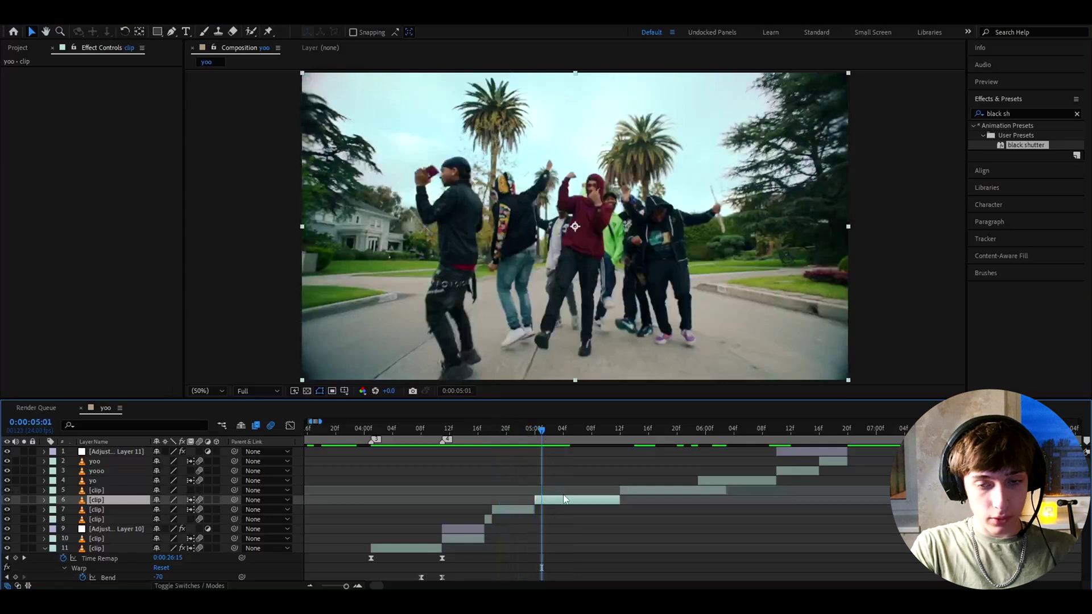
key(ctrl+alt+y)
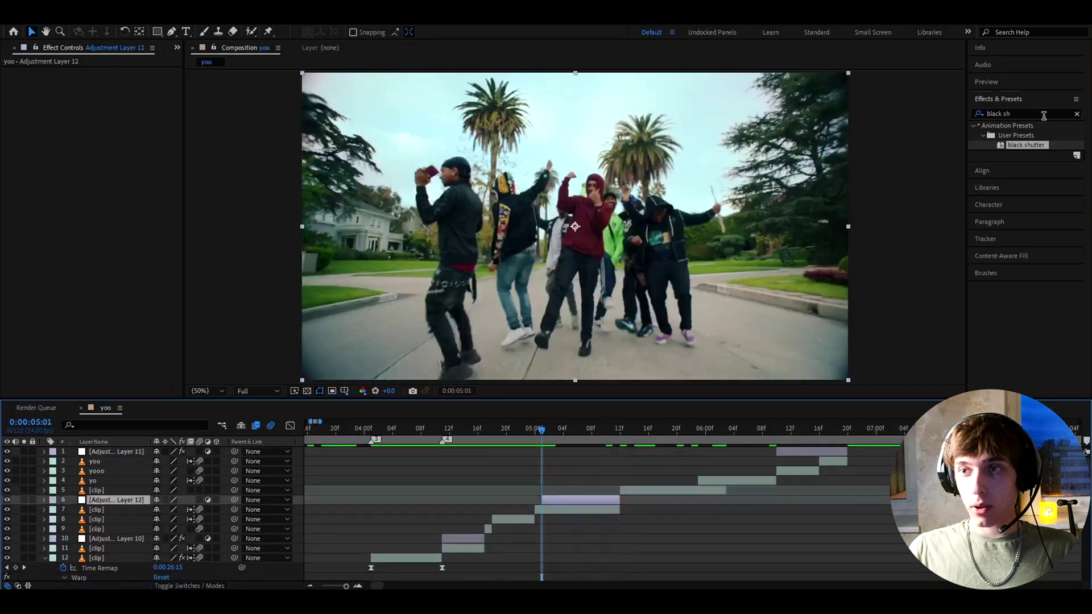
Search the effects and presets for "opium" and apply the Opium 2 preset to the new adjustment layer
click(1044, 116)
text(op)
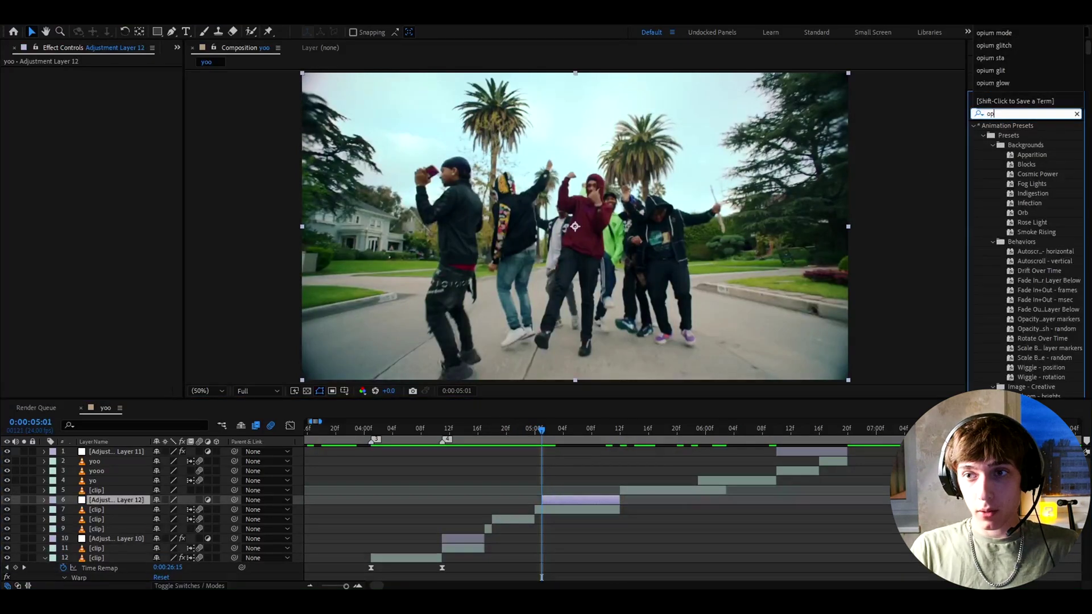
text(m)
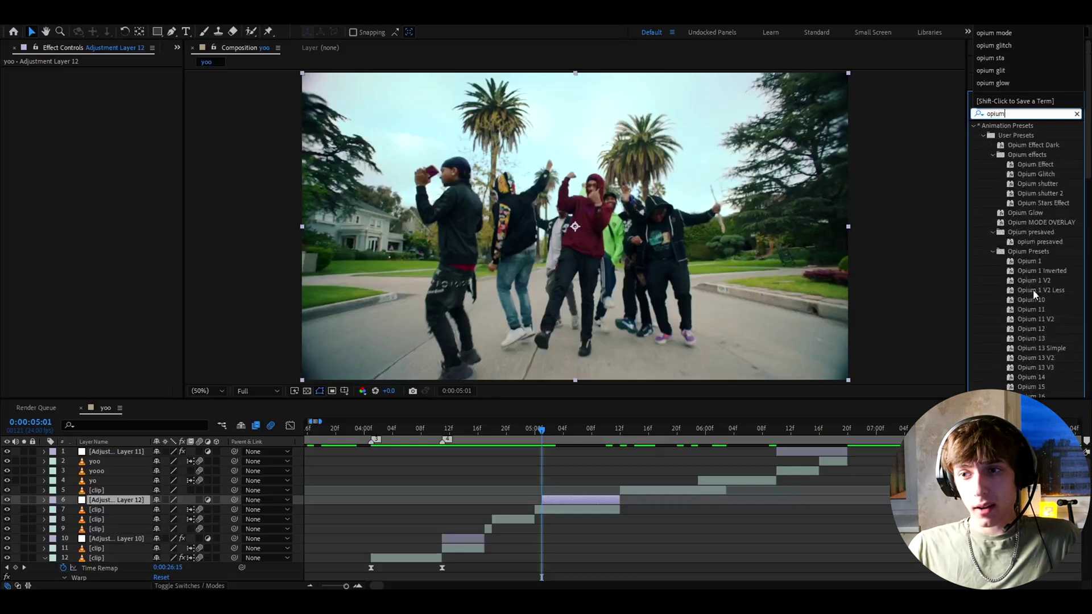
scroll(1033, 289, down, 3)
drag(1032, 320, 561, 499)
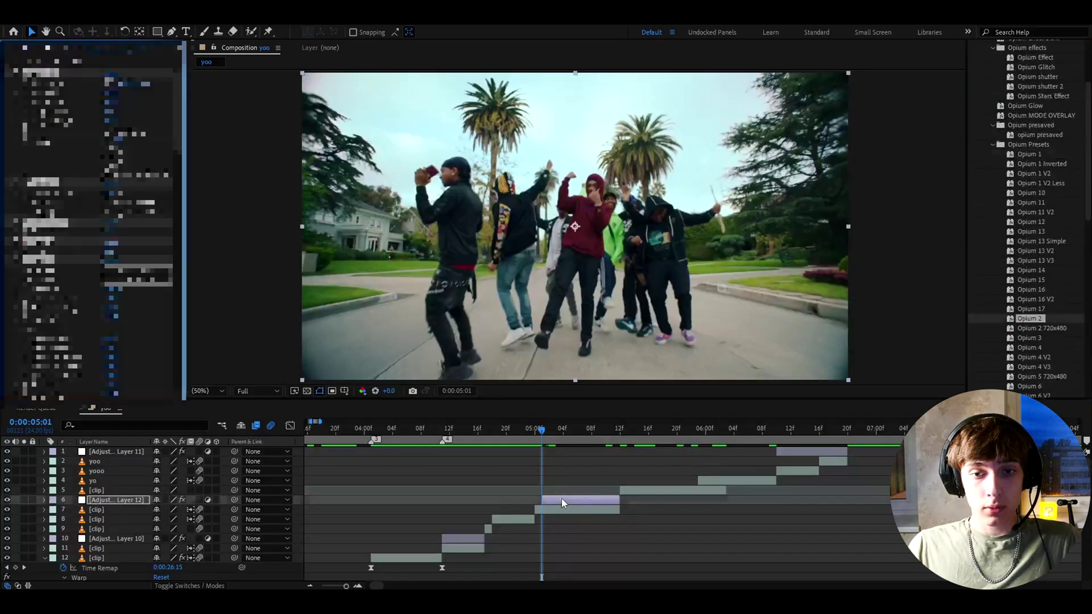
click(577, 430)
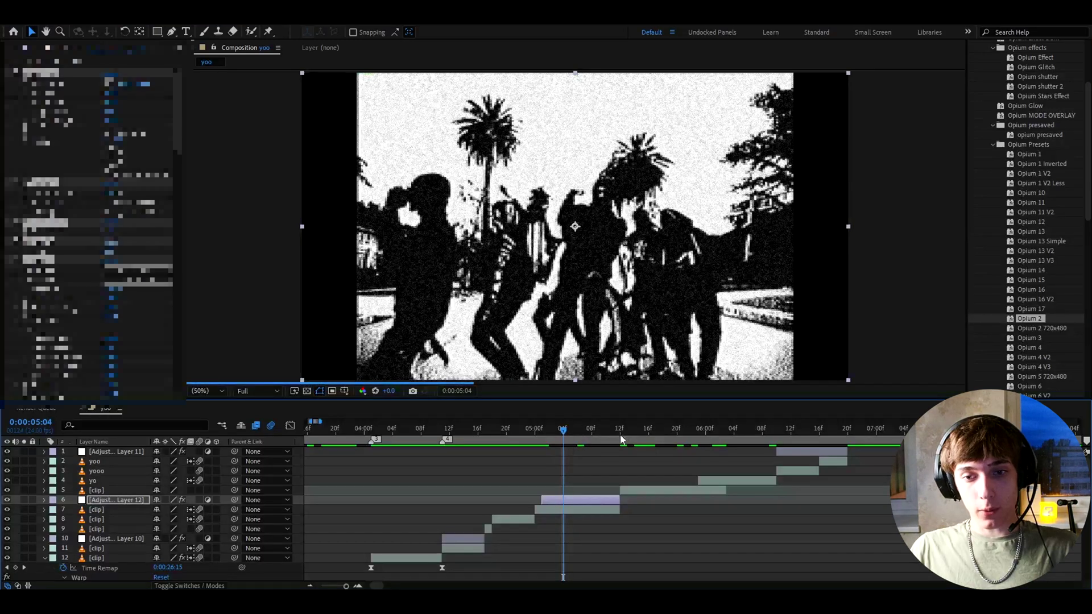
Add an adjustment layer over the next clip from 0:00:05:12 and apply the Opium 6 preset to it
mouse_move(628, 430)
mouse_down()
mouse_move(644, 429)
mouse_move(620, 430)
mouse_up()
click(639, 493)
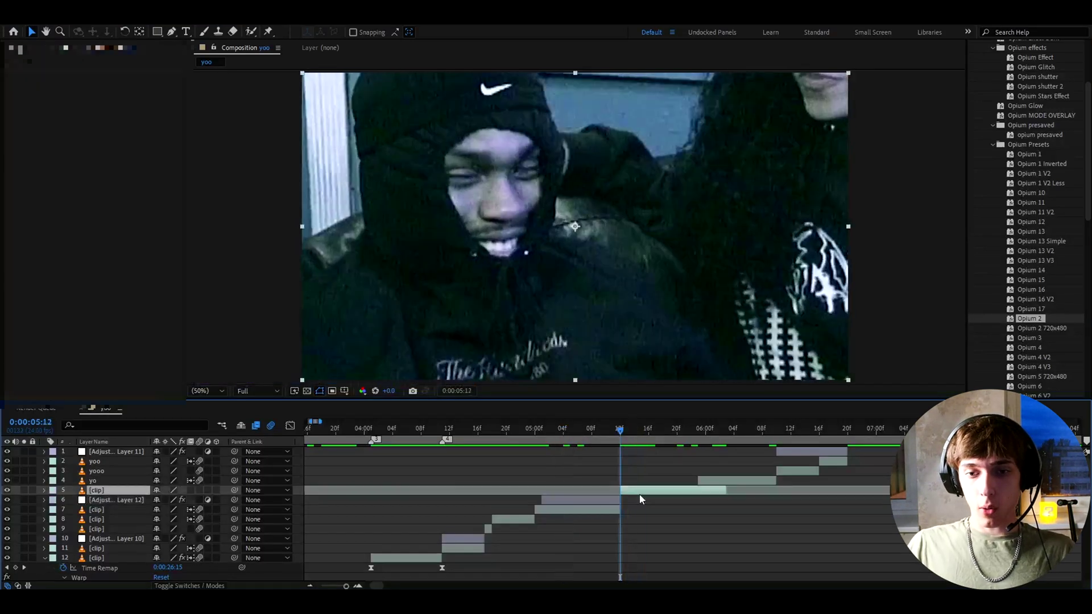
key(ctrl+alt+y)
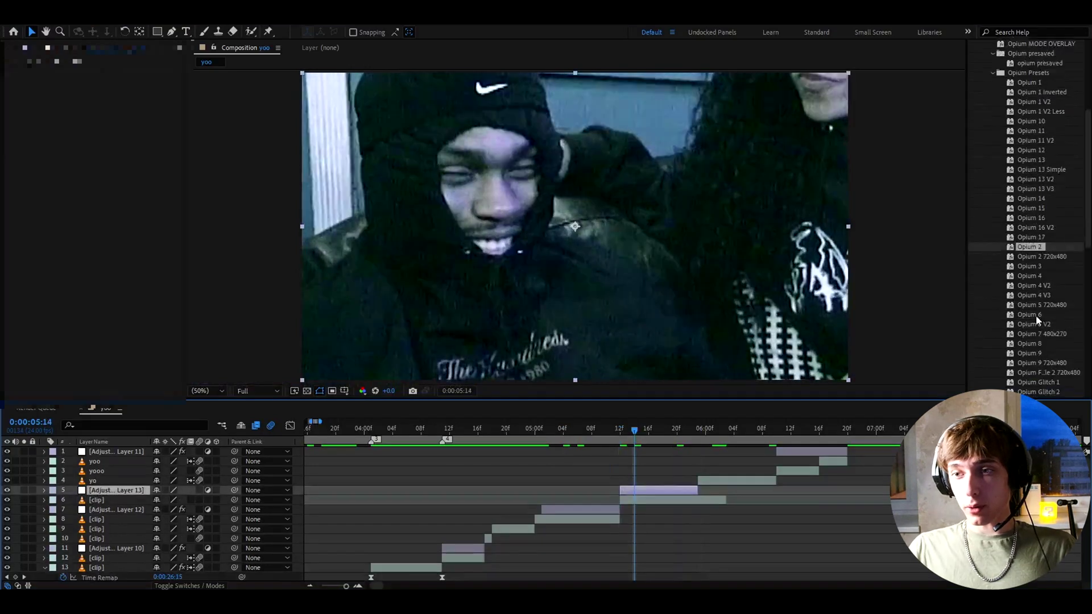
drag(1035, 316, 632, 491)
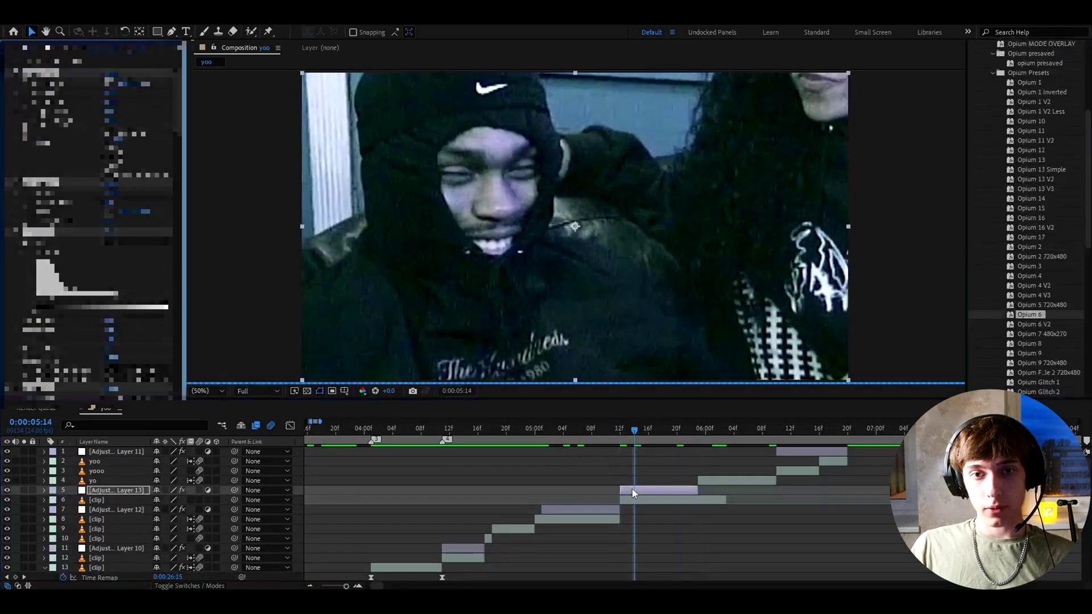
click(656, 431)
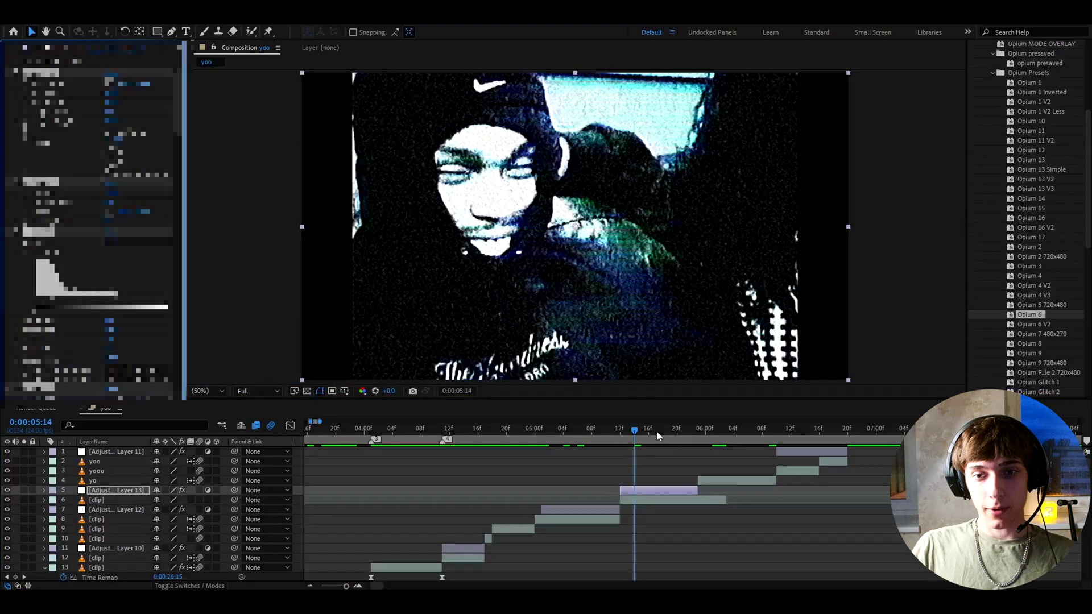
Turn off the Motion Tile effect on the Opium 6 adjustment layer and check the clip around 0:00:05:20
click(646, 490)
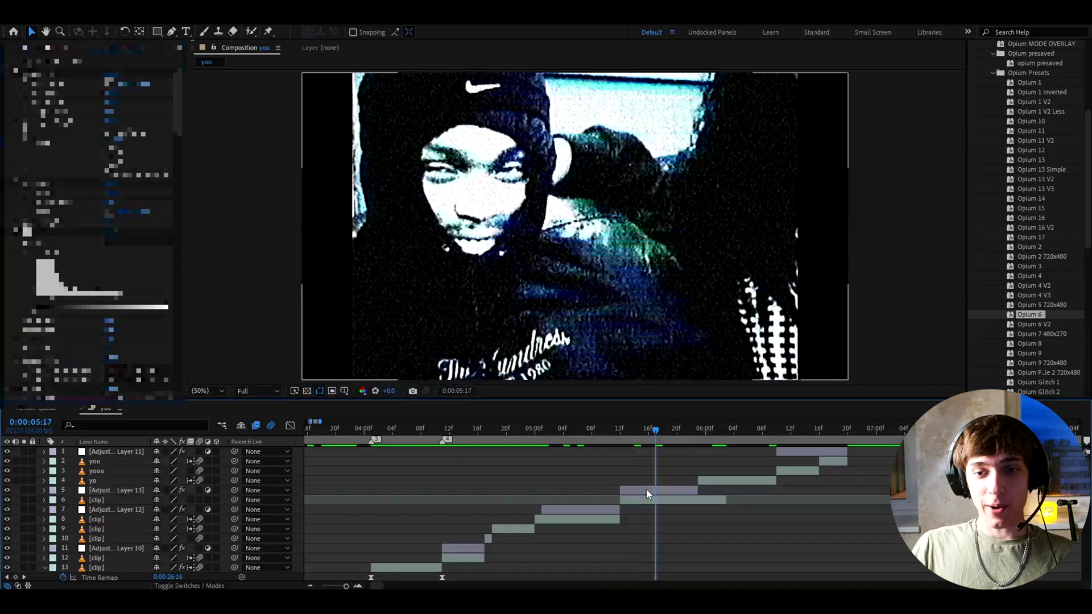
click(38, 72)
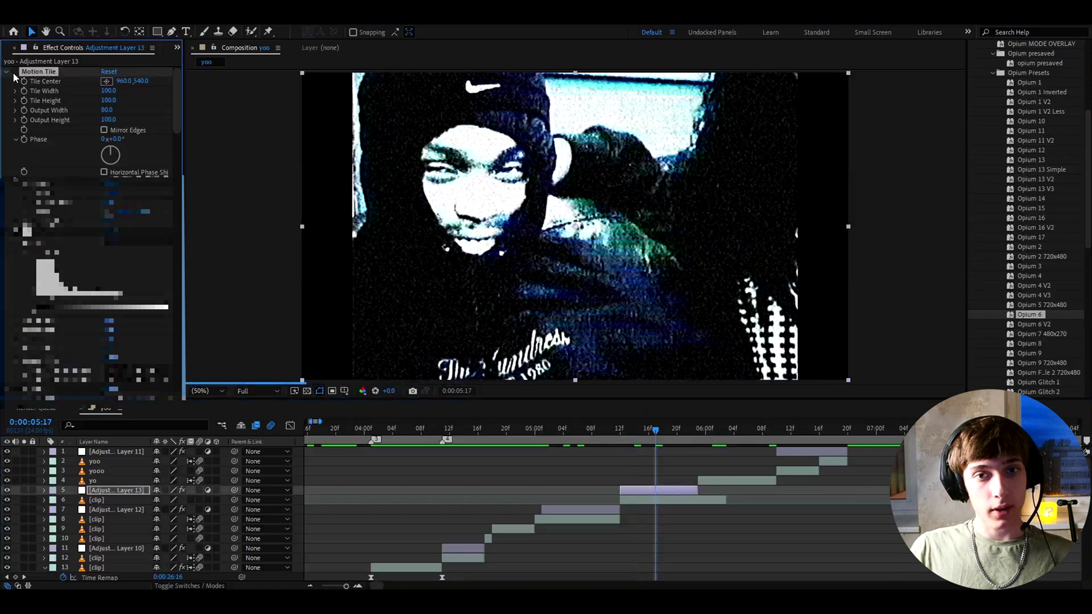
click(15, 73)
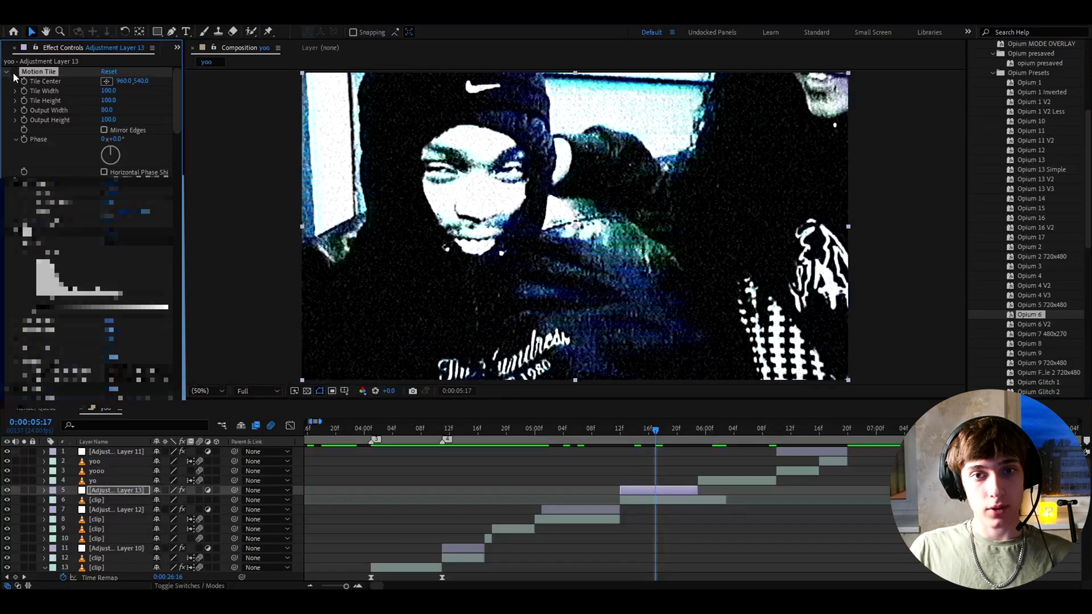
click(677, 435)
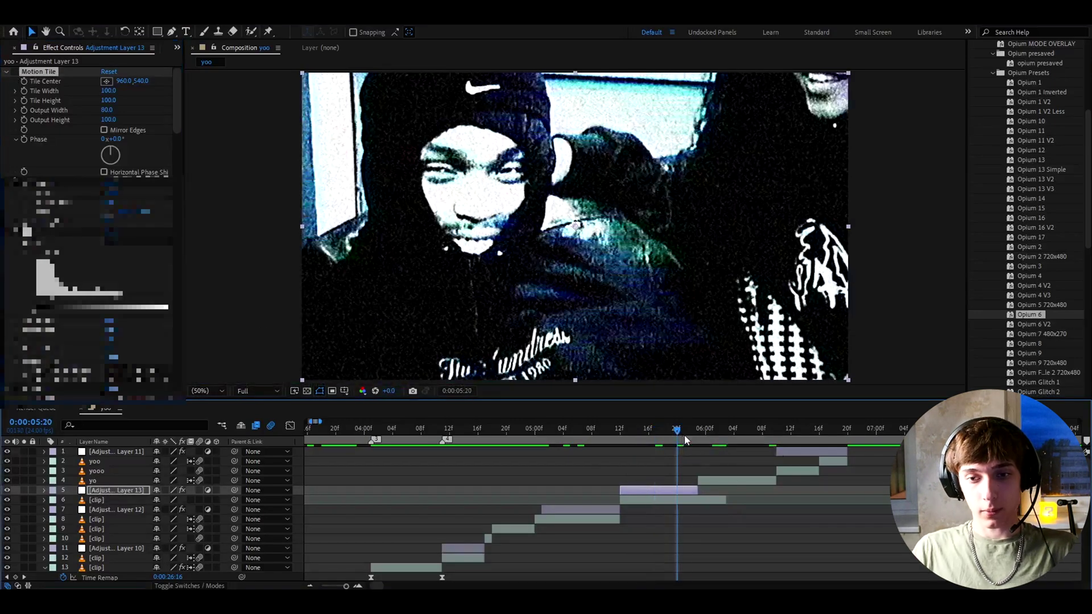
mouse_move(684, 438)
mouse_down()
mouse_move(651, 434)
mouse_move(679, 432)
mouse_up()
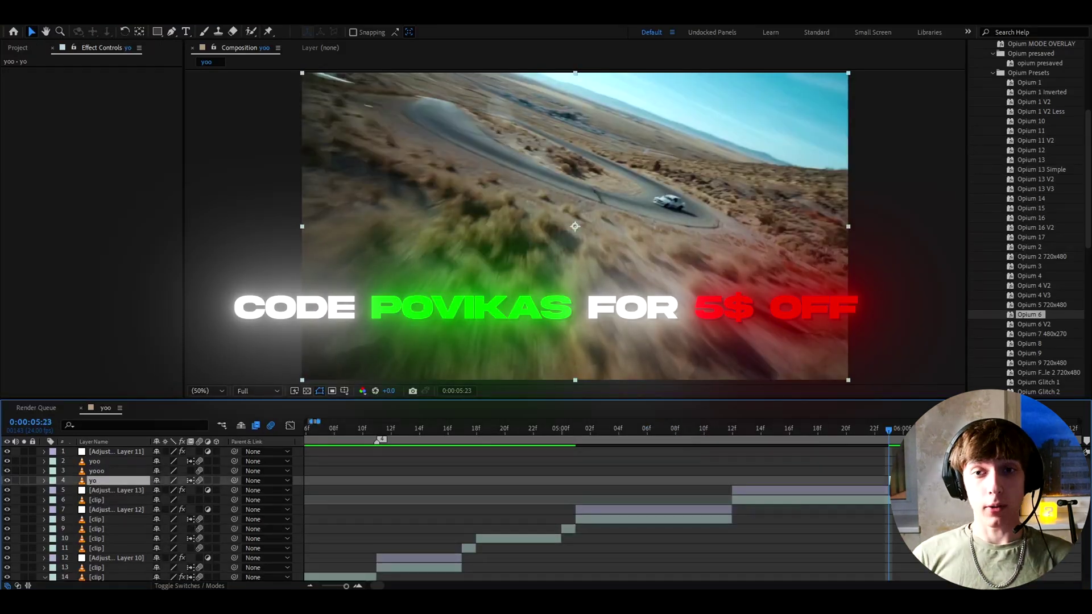
Examine the desert road car clip at 0:00:06:01 in the context of the whole timeline
drag(891, 433, 916, 432)
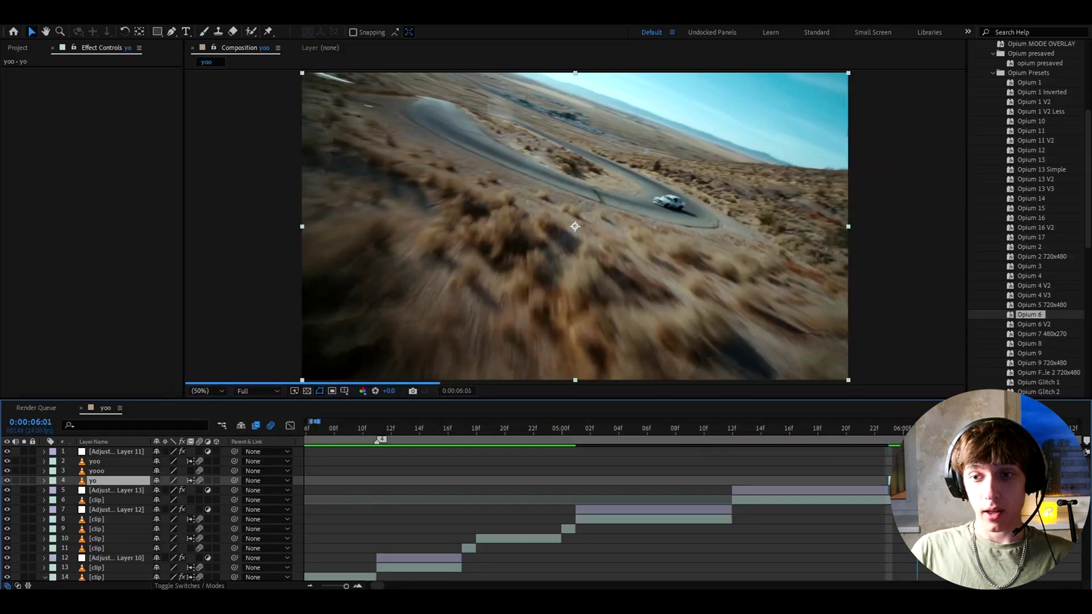
key(semicolon)
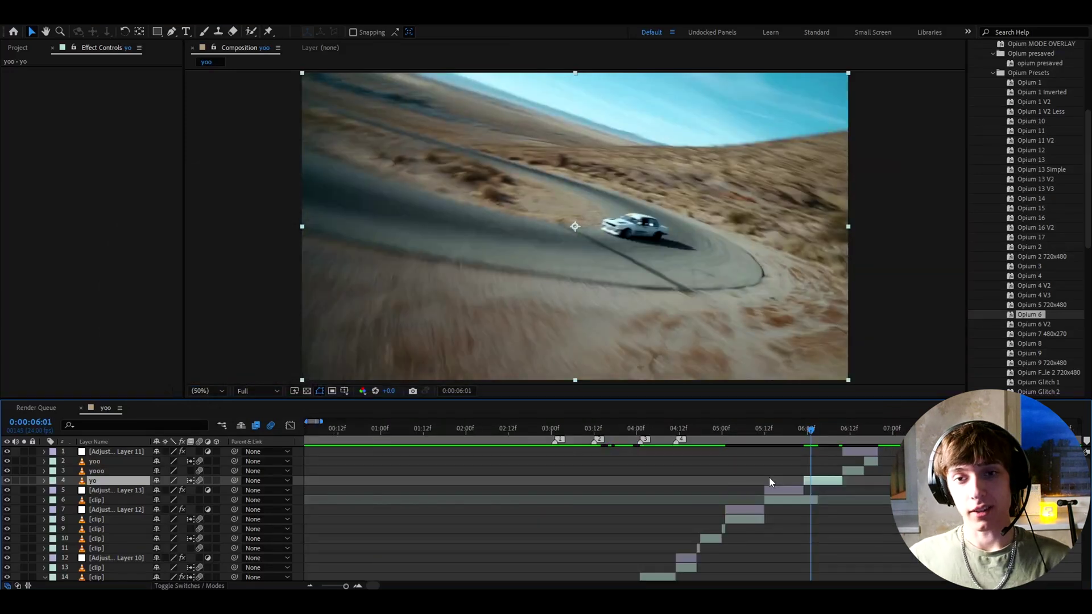